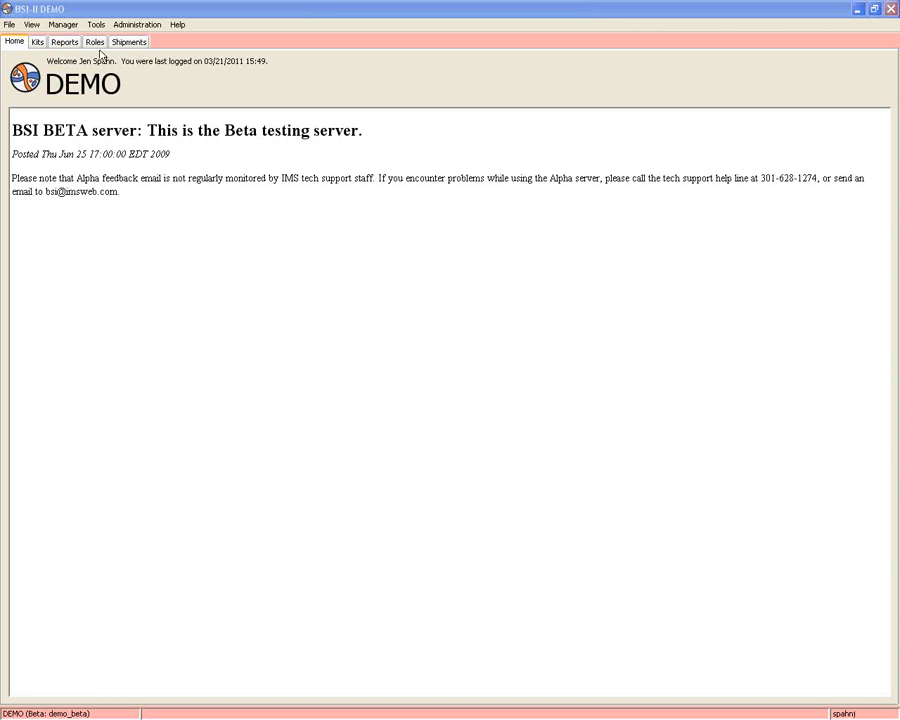
Step: Start a new role and examine which Roles permissions are offered under Client
click(95, 43)
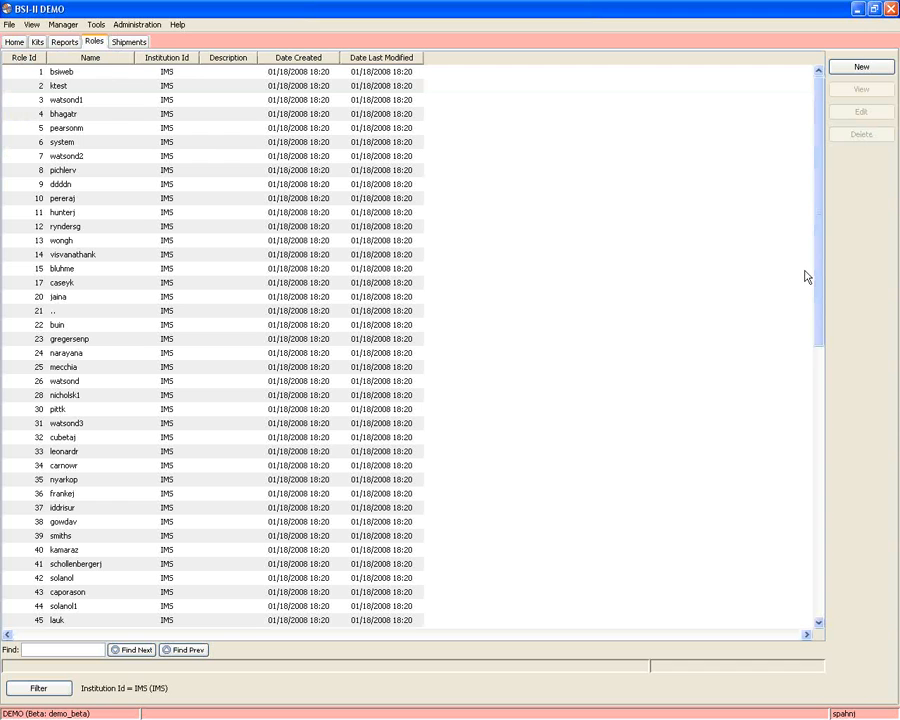
click(860, 67)
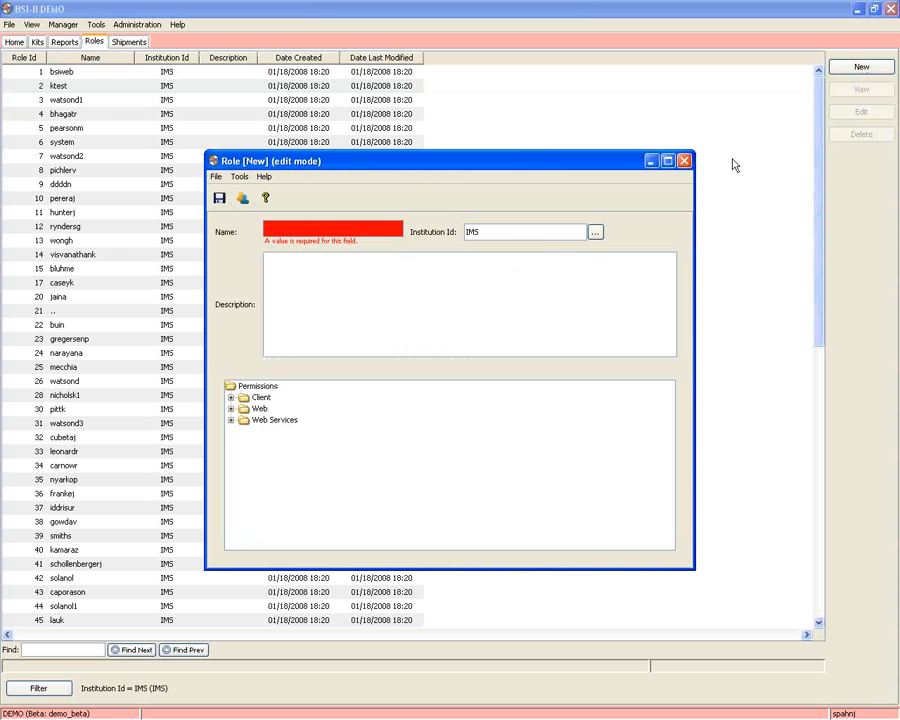
click(231, 398)
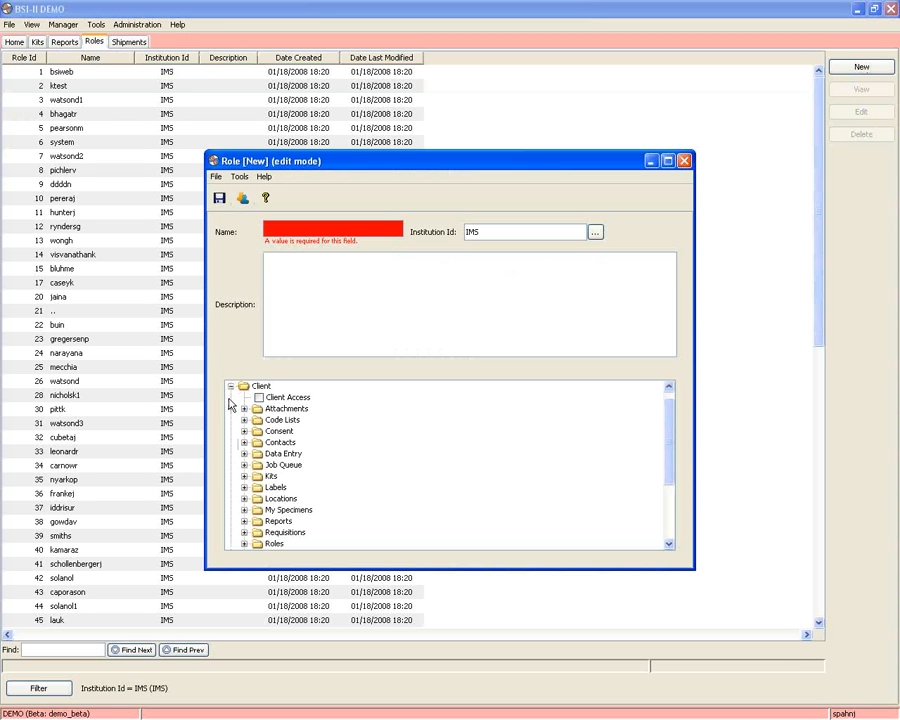
scroll(243, 460, down, 2)
click(244, 478)
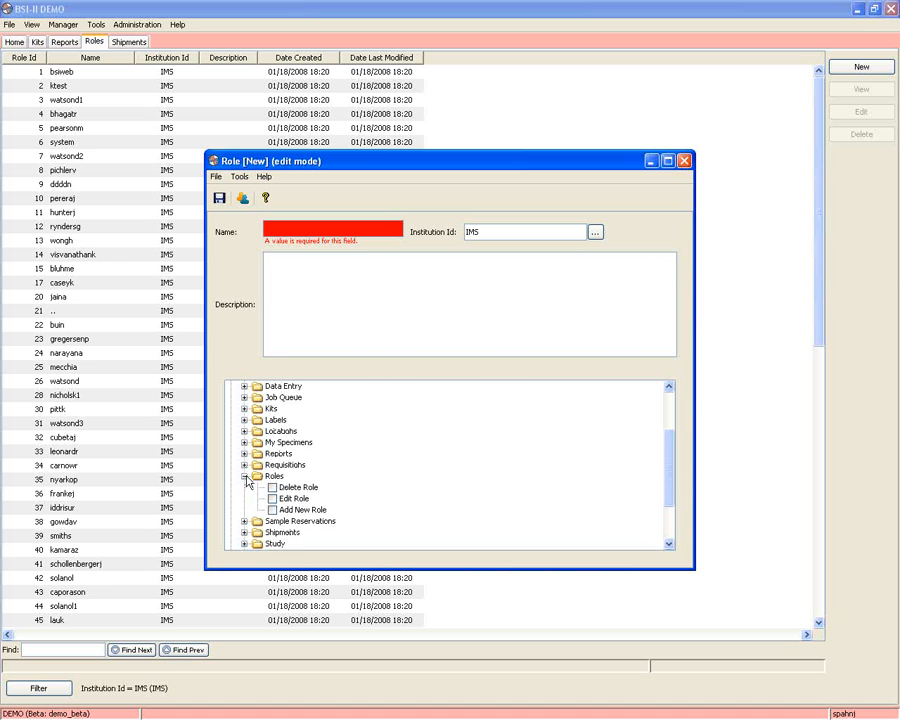
click(244, 476)
scroll(245, 475, up, 1)
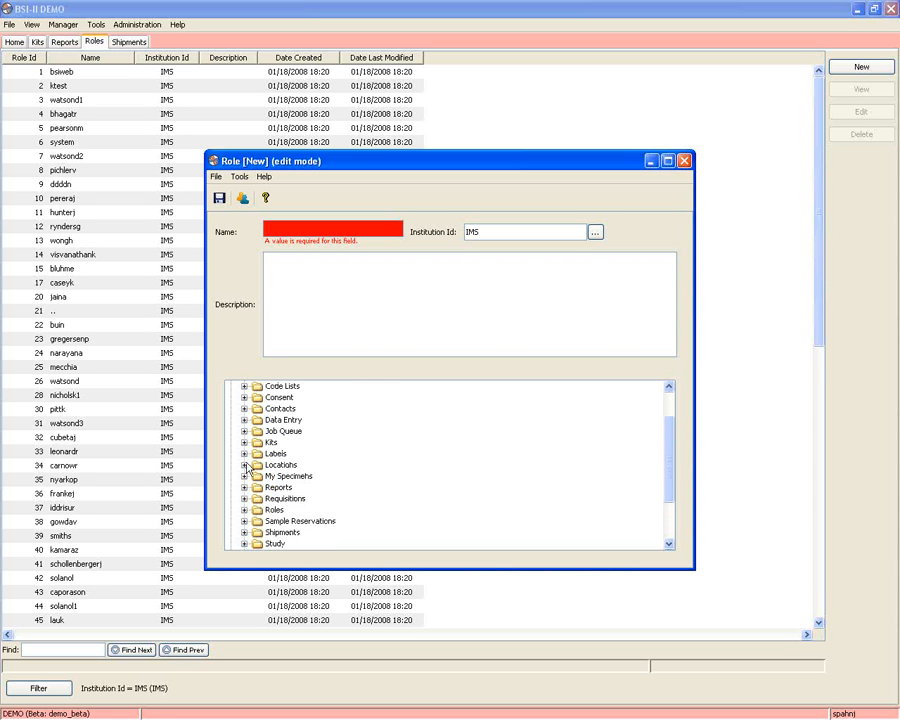
Step: Examine the Client Kits permissions for Collection Center and Inventory in the new role
click(244, 442)
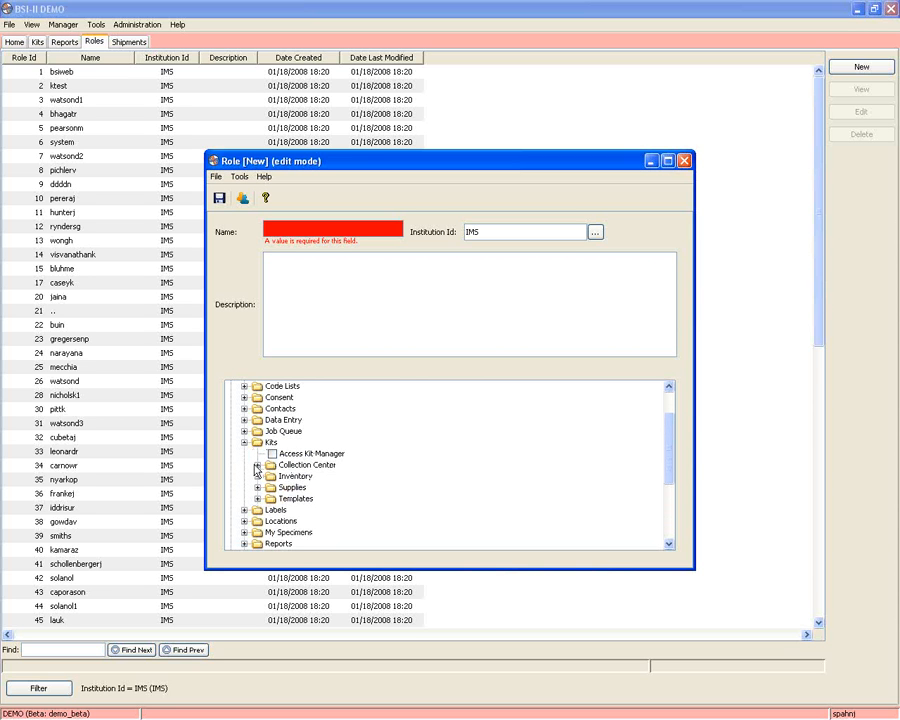
scroll(310, 465, down, 1)
click(257, 431)
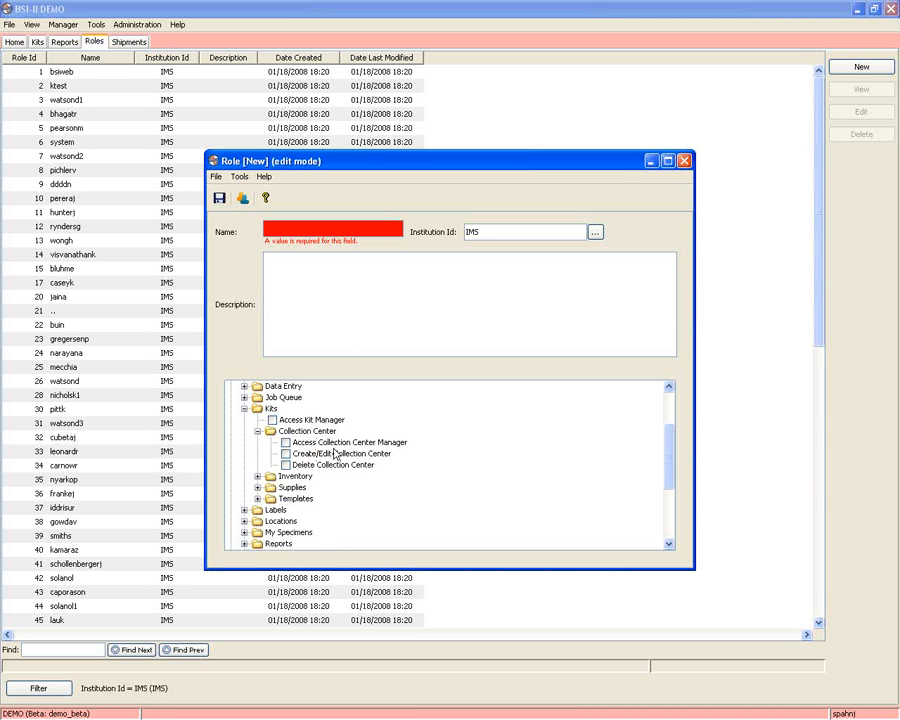
click(259, 477)
scroll(264, 481, down, 2)
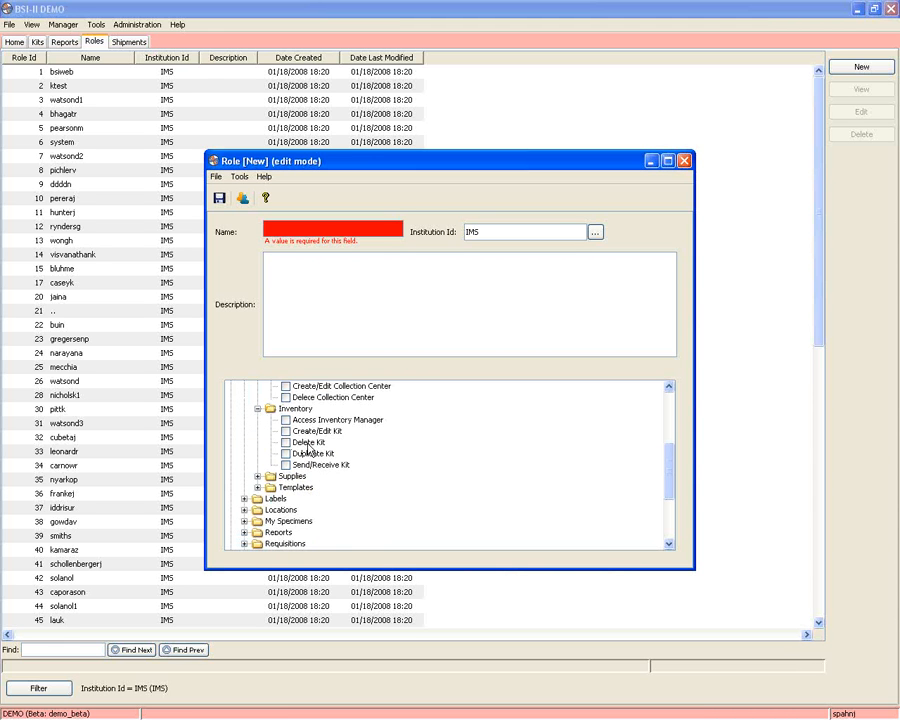
Step: Examine the Kits permissions for Supplies and Templates, and close the new role without saving
click(258, 476)
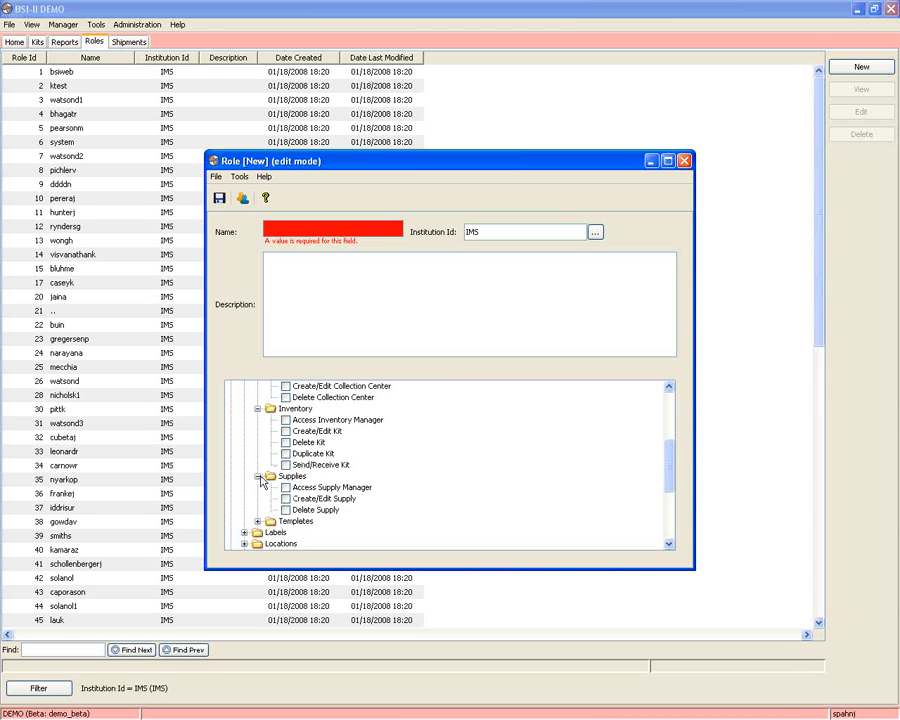
scroll(322, 448, down, 3)
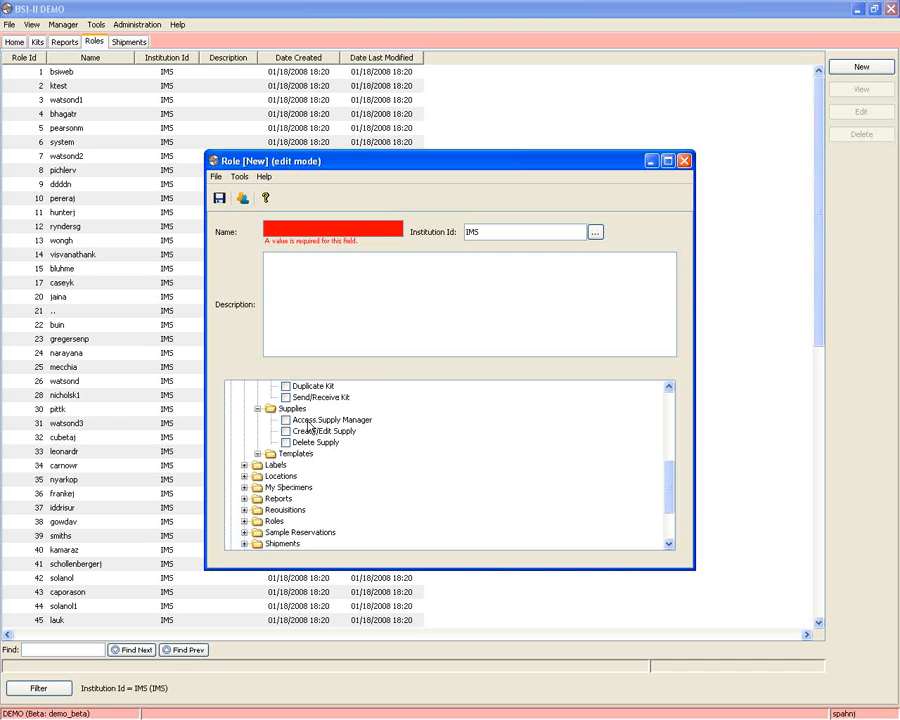
click(258, 453)
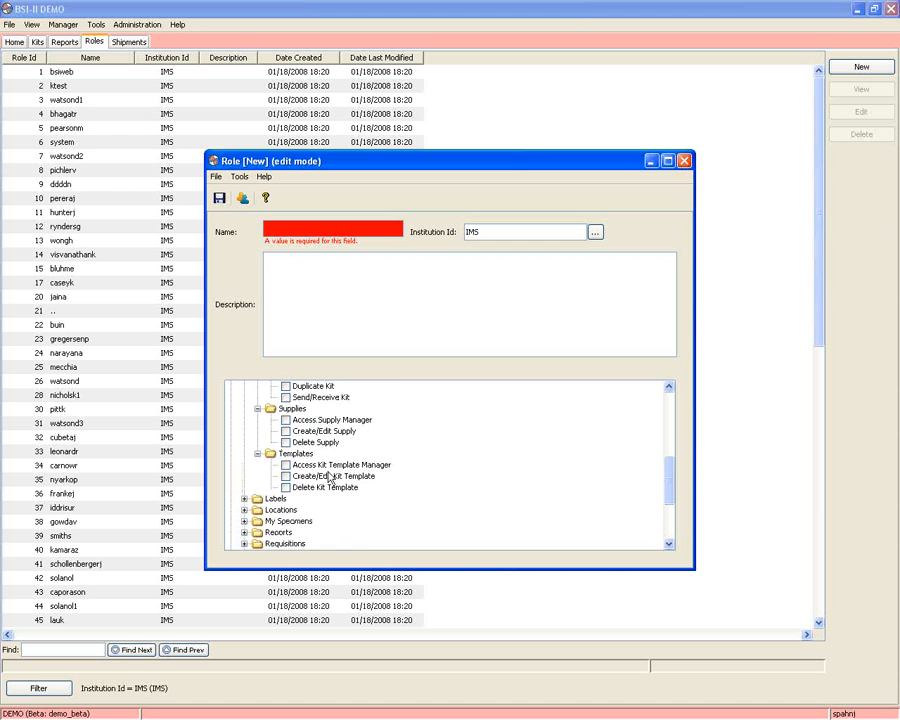
scroll(328, 478, up, 4)
scroll(331, 475, down, 1)
scroll(331, 474, down, 3)
click(683, 160)
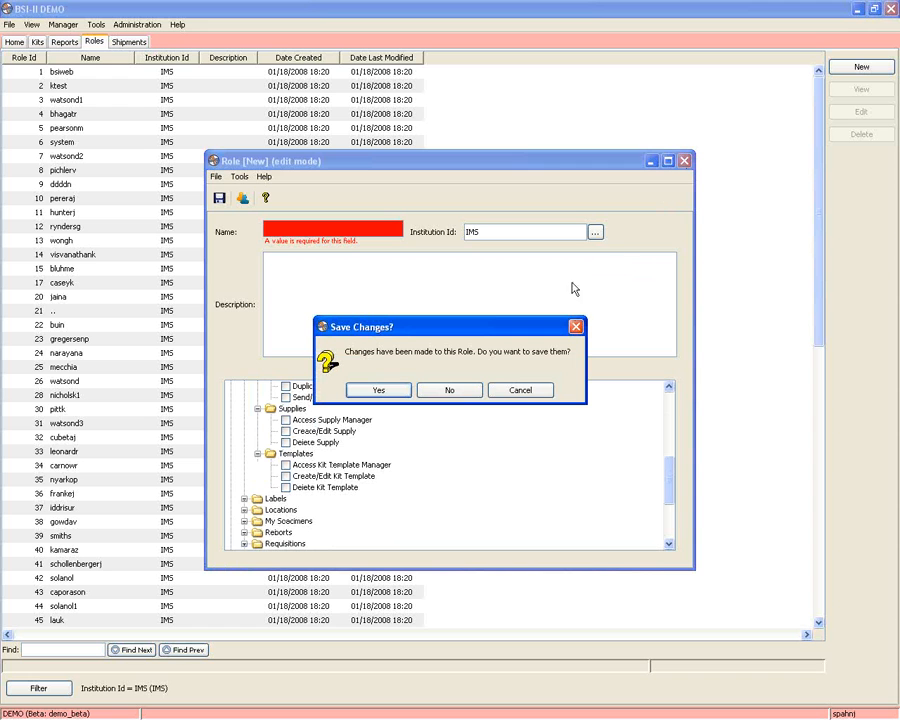
click(455, 390)
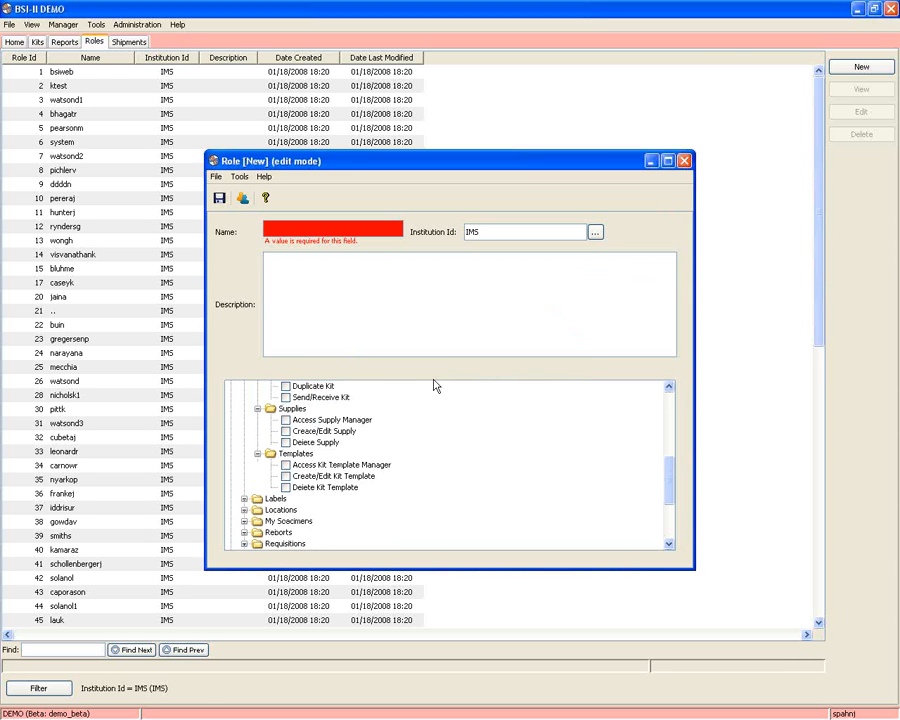
Step: Look through the kit manager's lists of supplies, collection centers, templates and kit inventory
click(37, 41)
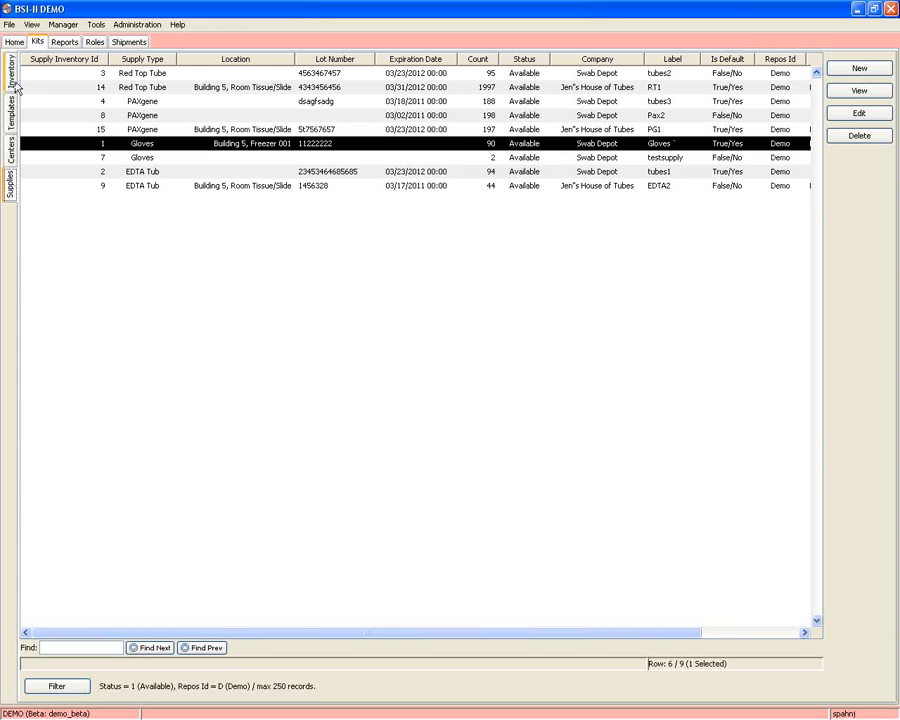
click(11, 146)
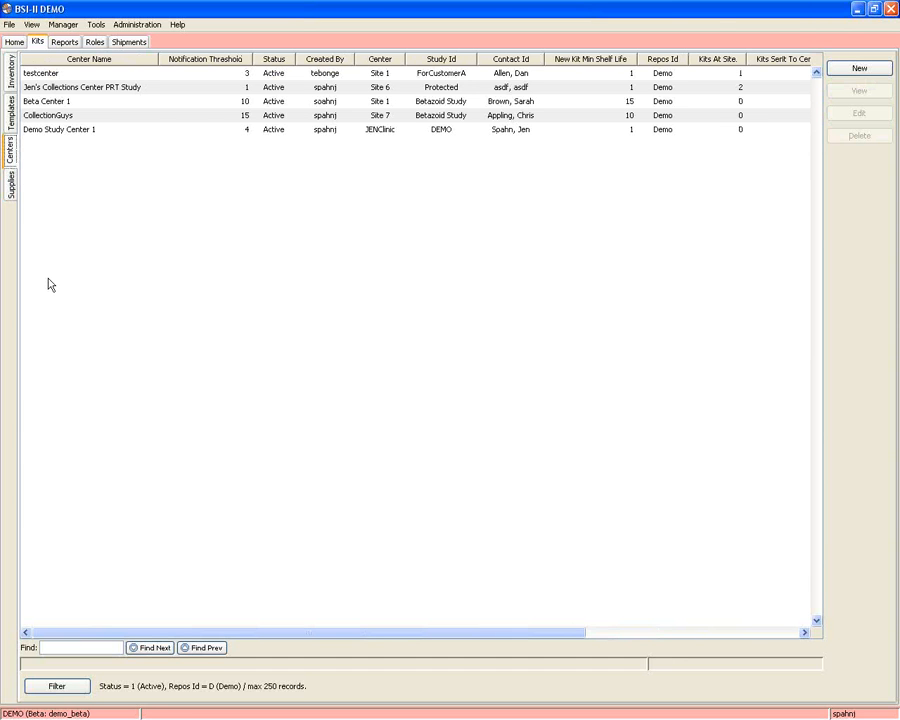
click(12, 125)
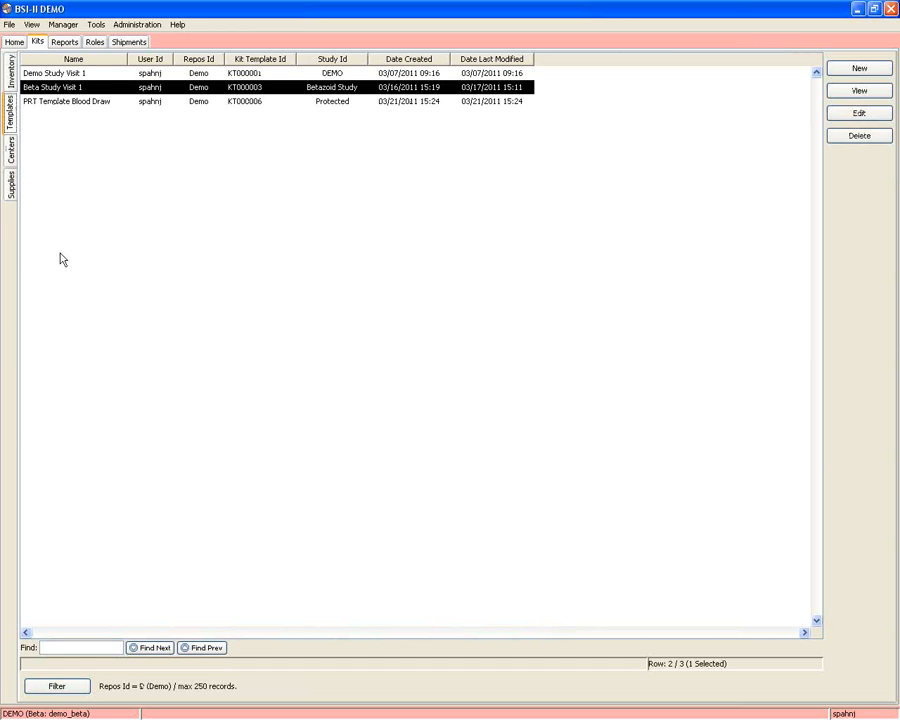
click(11, 66)
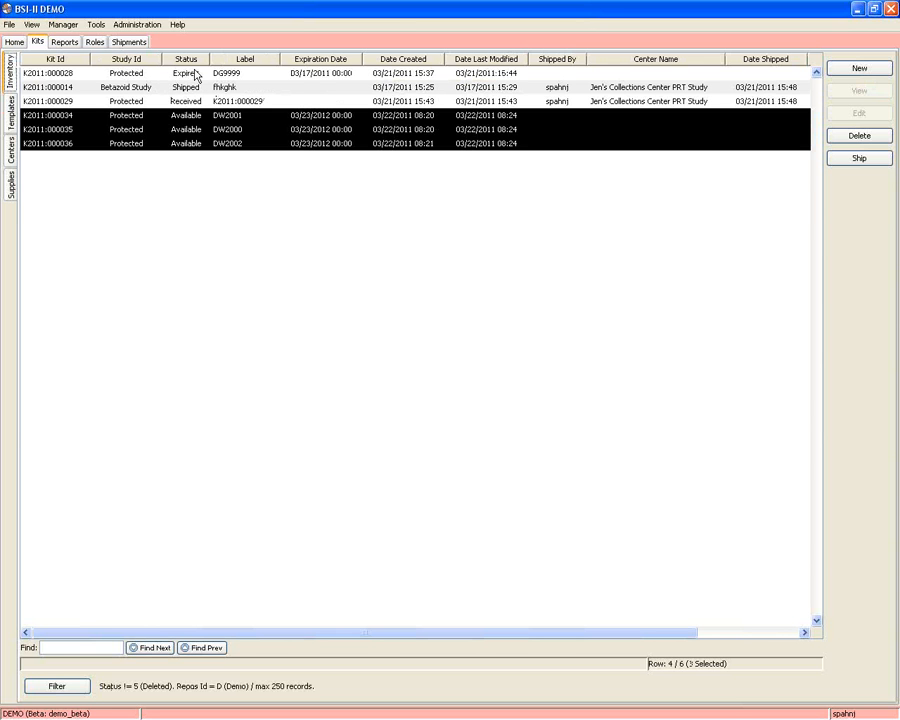
Step: Return to the kit supplies list, check its filter criteria and close the filter without changes
click(11, 185)
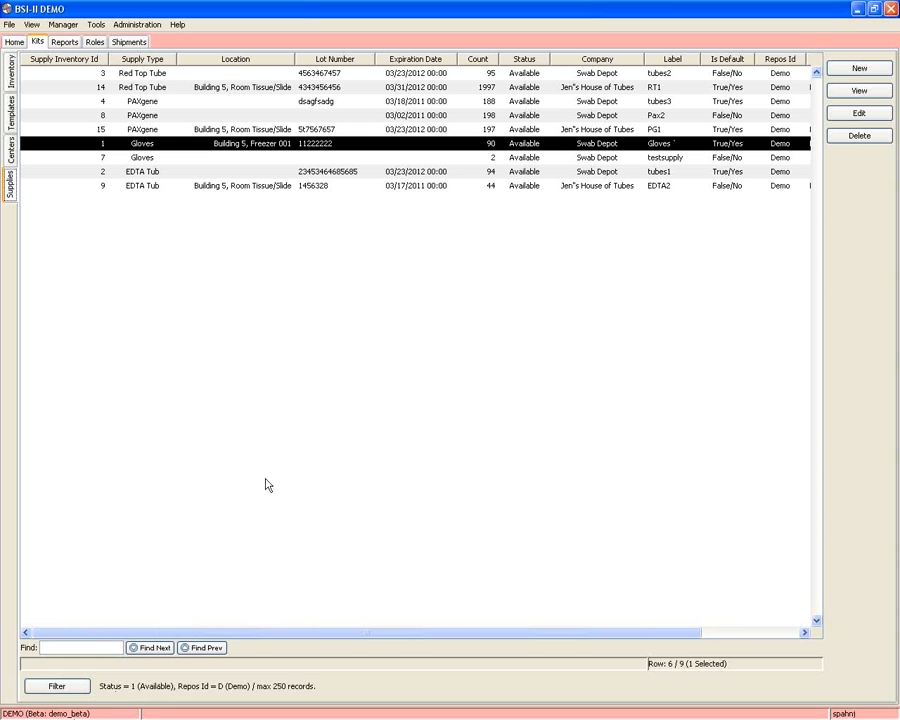
click(57, 684)
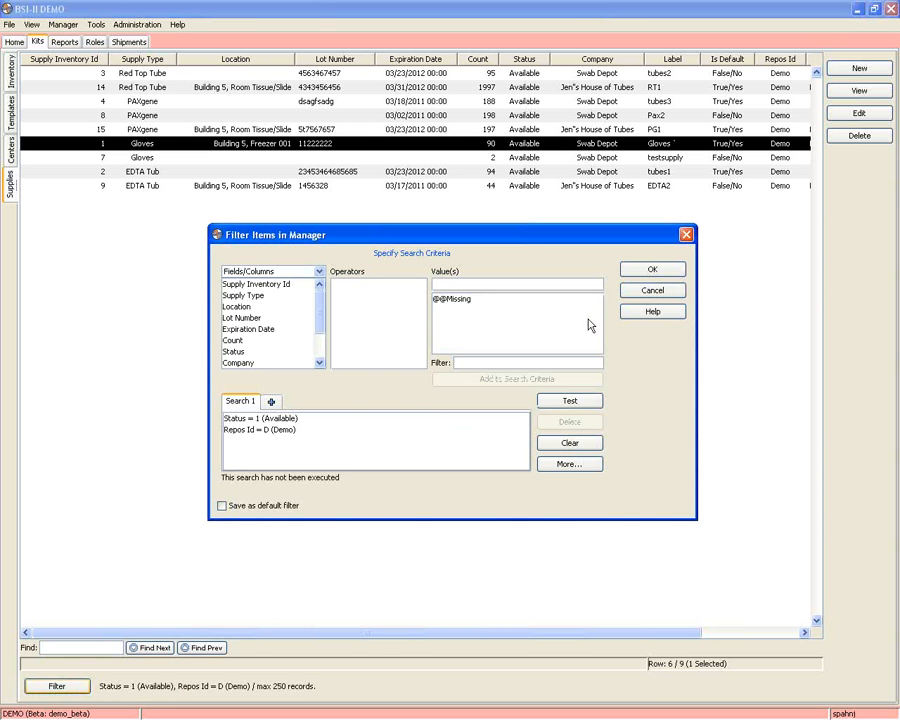
click(688, 236)
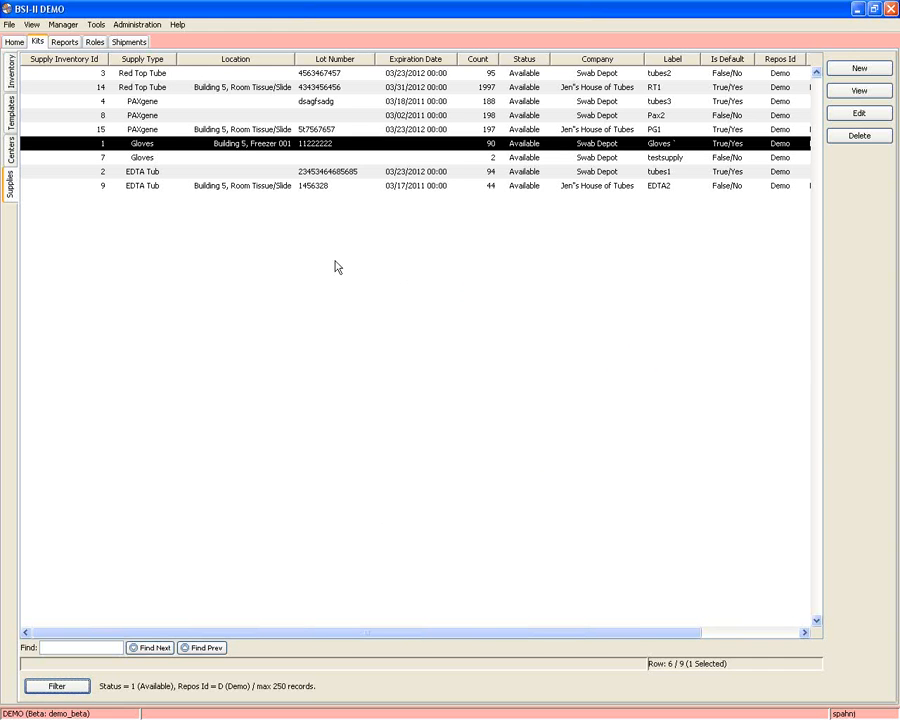
Step: Create a new supply inventory item of type Red Top Tube with lot number 13248568
click(855, 69)
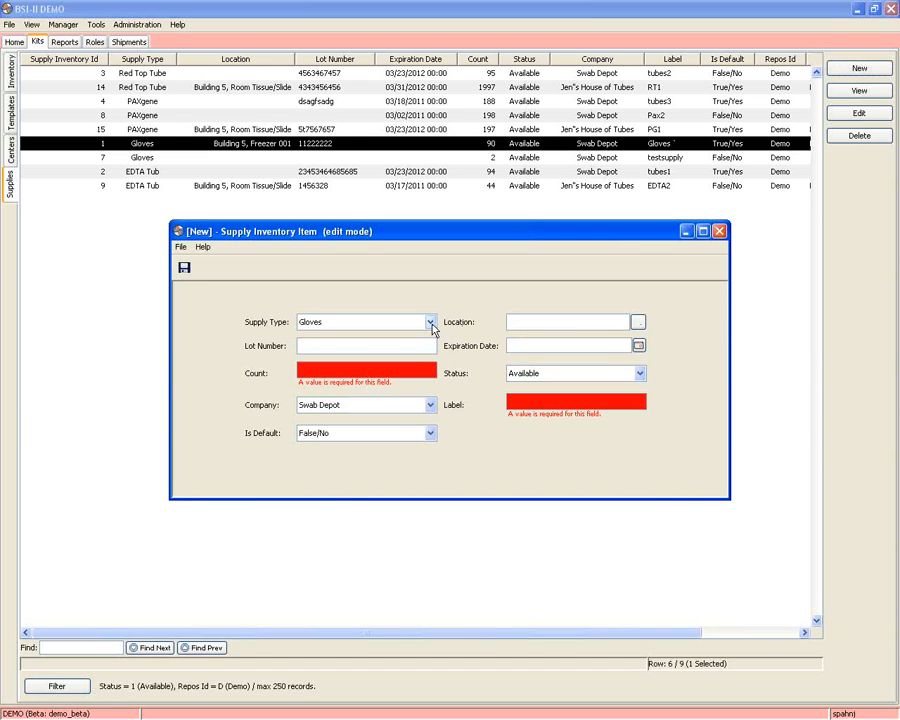
click(431, 325)
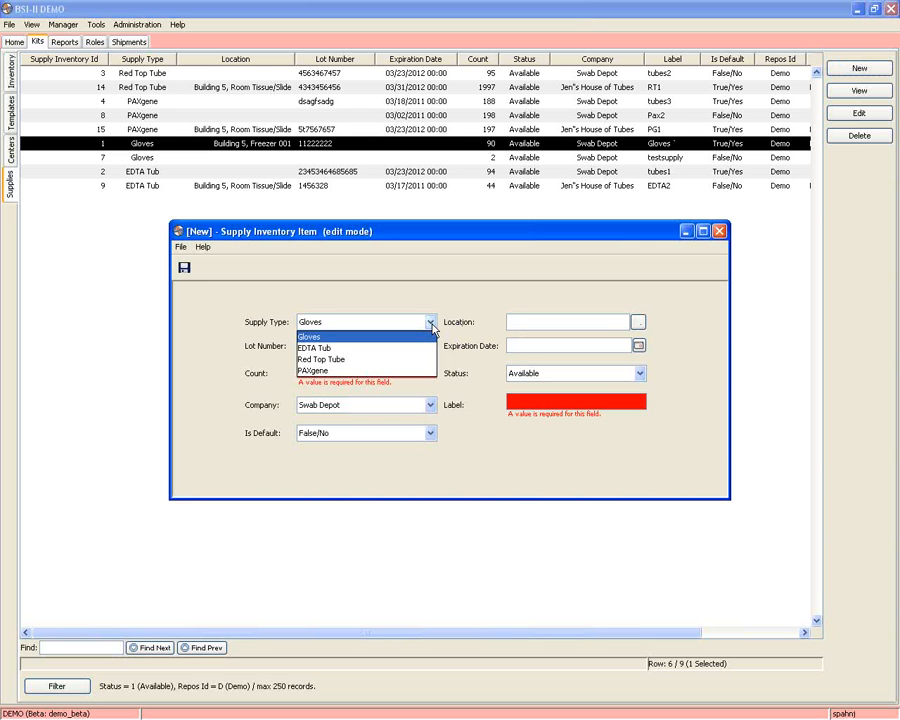
click(378, 362)
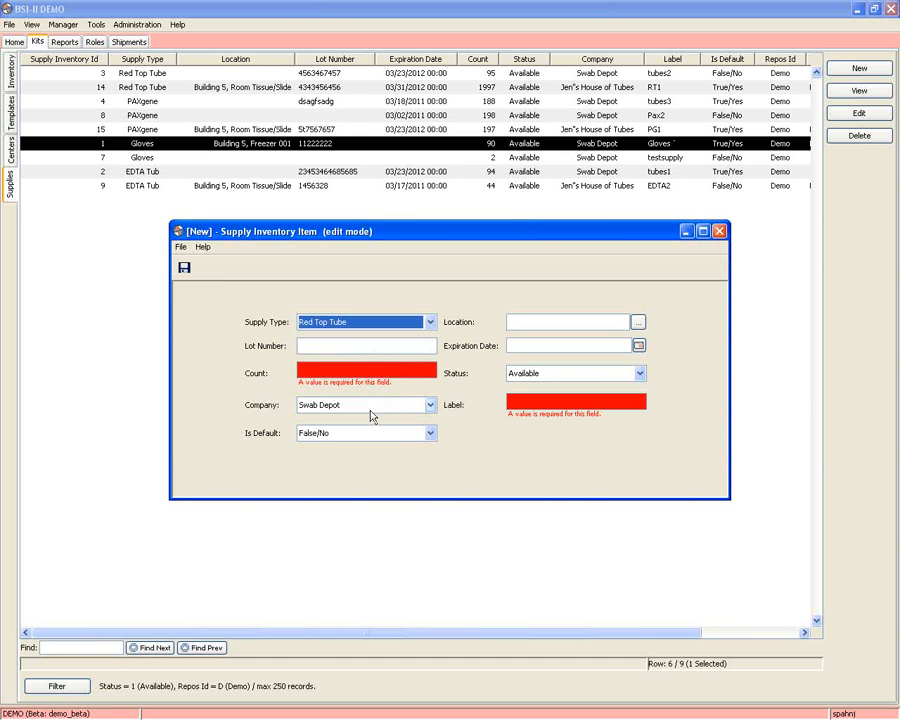
click(352, 345)
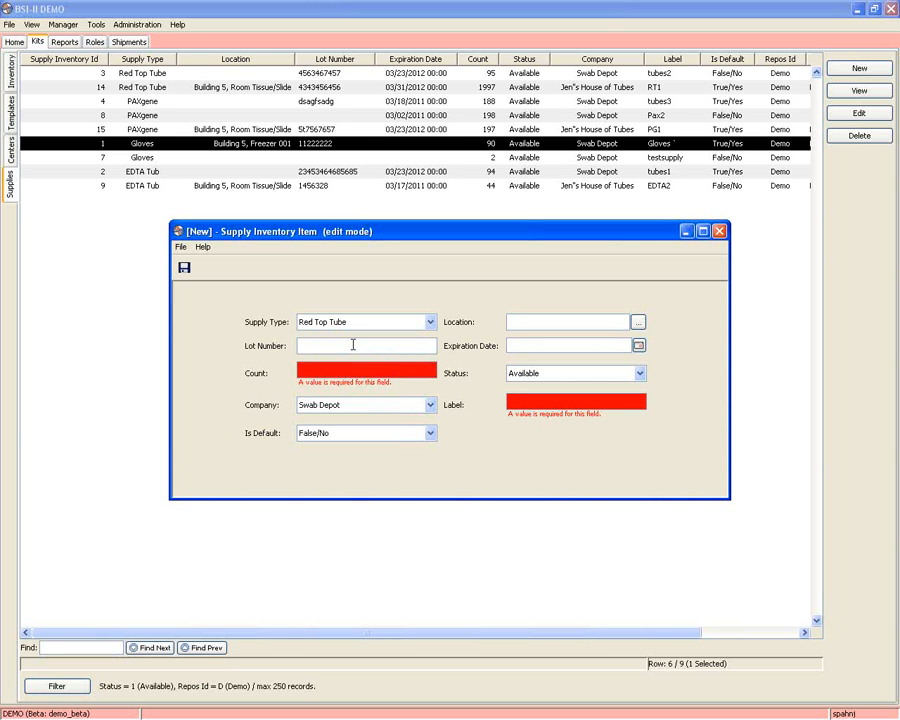
text(13248566)
key(BackSpace)
text(8)
Step: Set the new supply's count to 200 and its company to Jen"s House of Tubes
click(343, 369)
text(200)
click(383, 403)
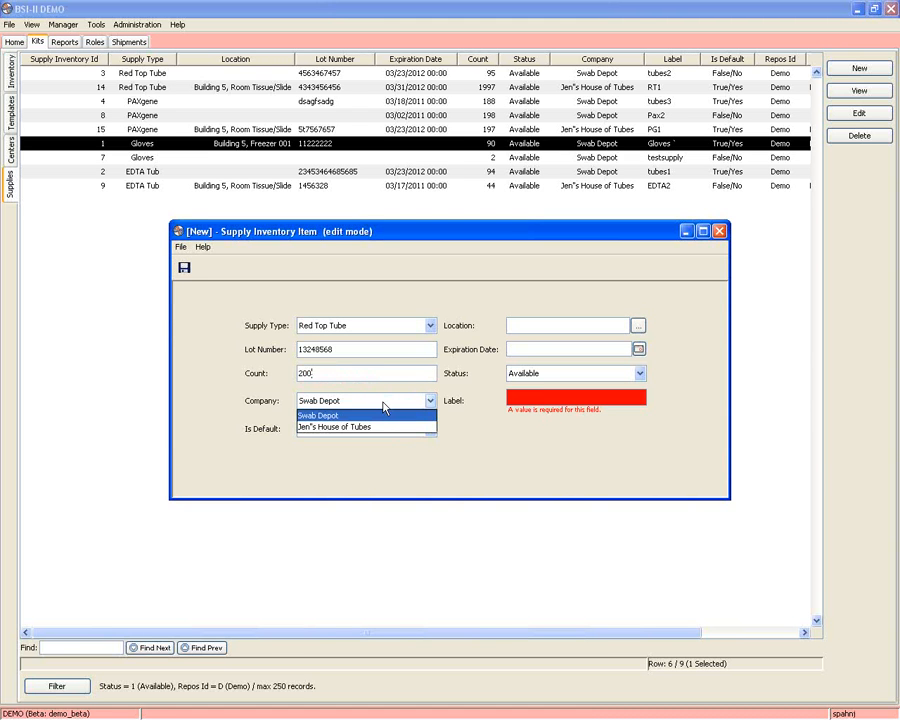
click(366, 427)
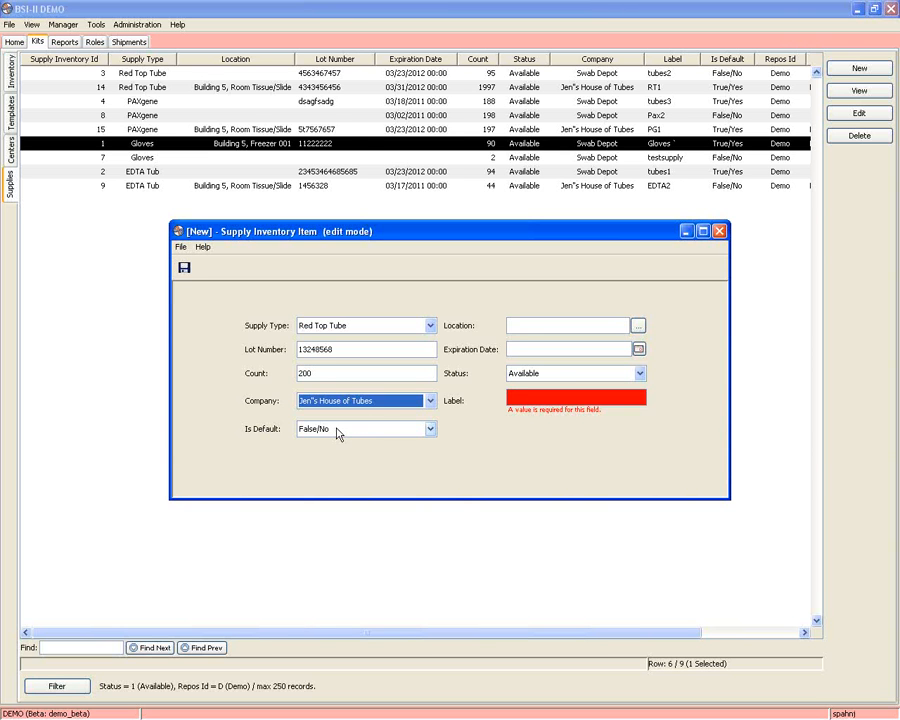
Step: Set the supply's storage location to Room Tissue/Slide in Building 5
click(641, 327)
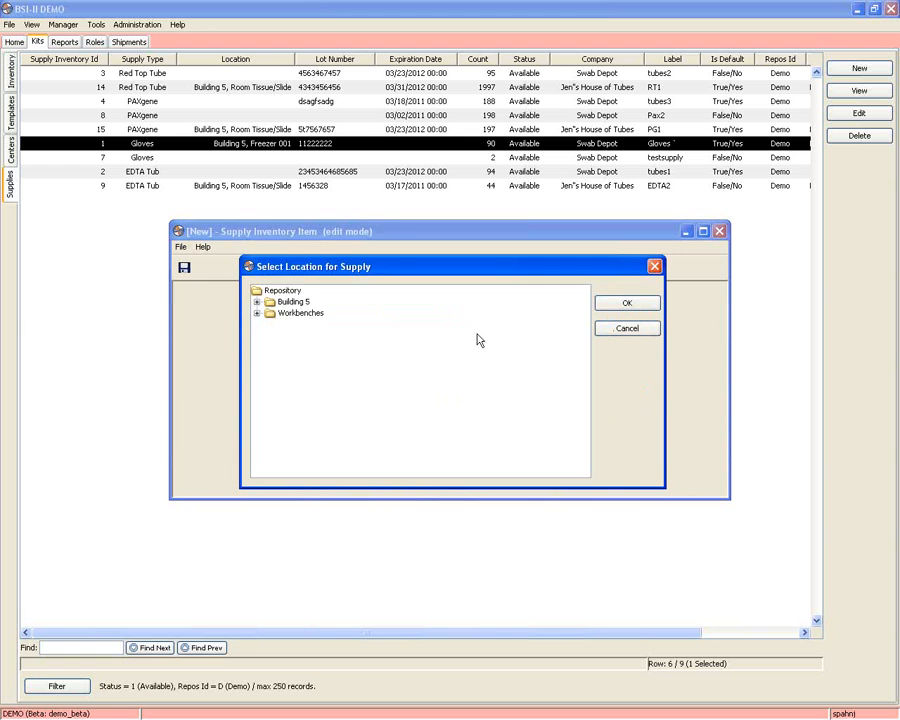
click(258, 302)
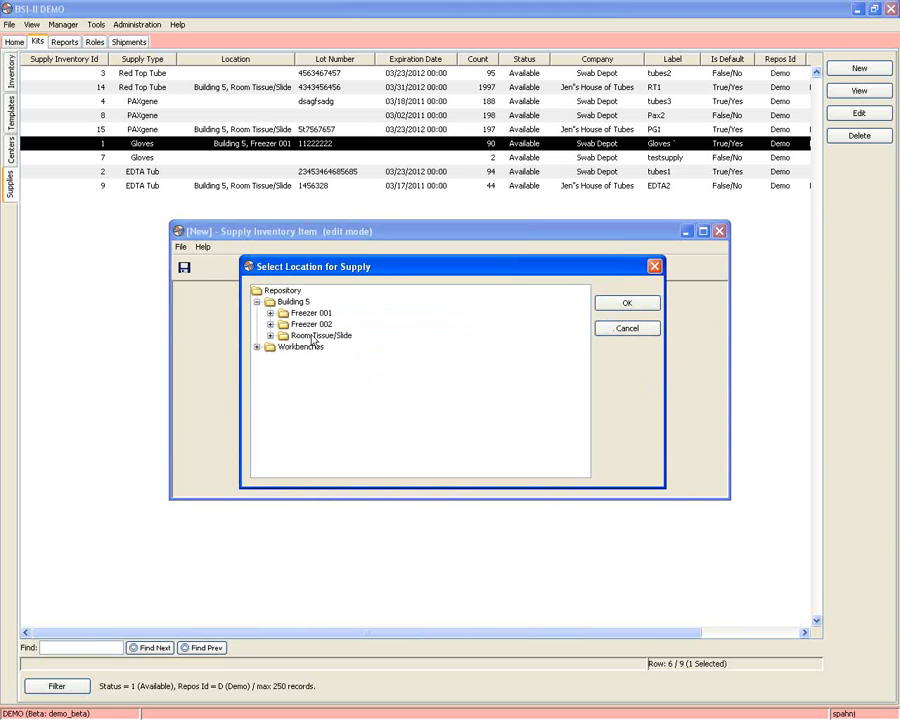
click(318, 336)
click(618, 305)
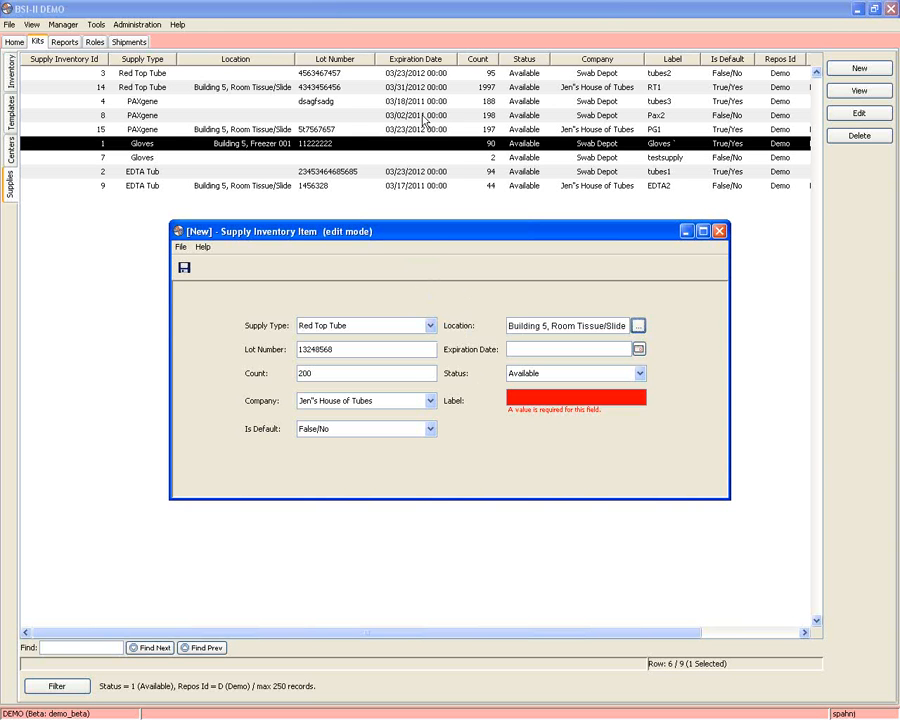
Step: Set the supply's expiration date to 03/31/2011 and check the options offered for its status
click(639, 349)
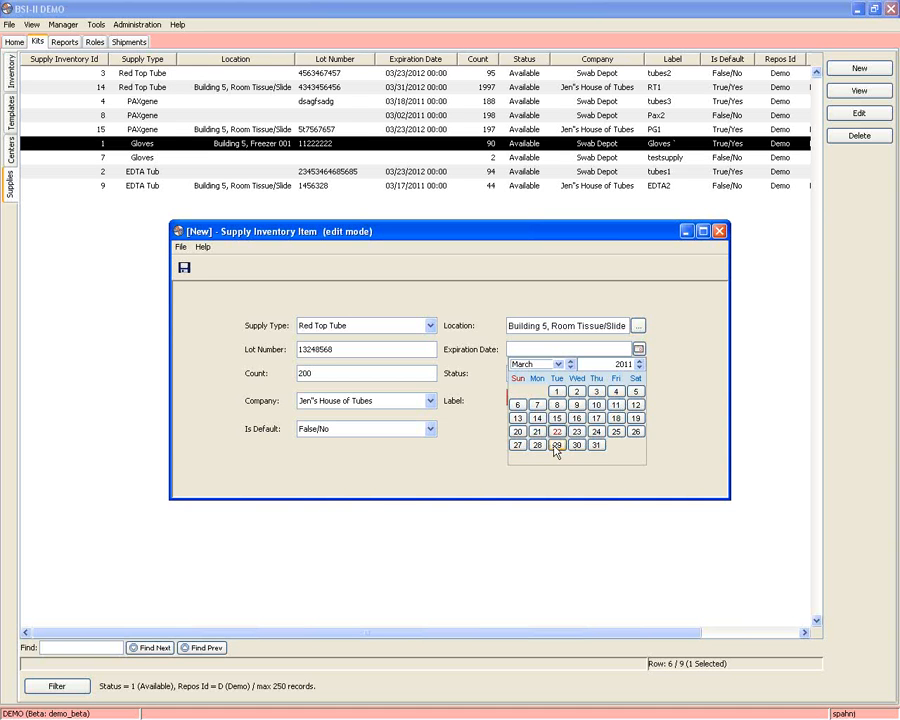
click(596, 445)
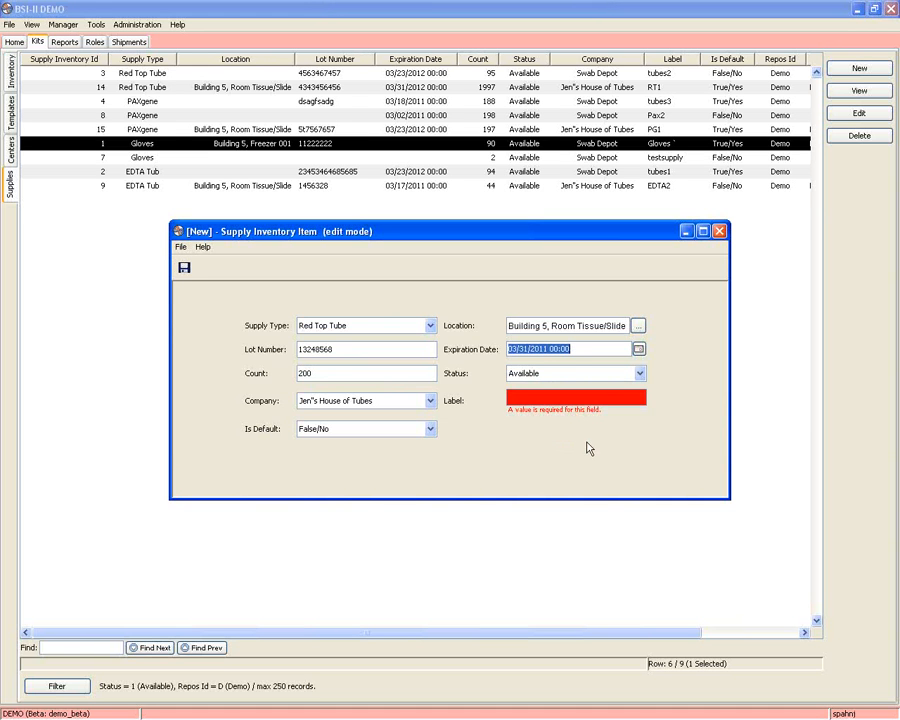
click(639, 349)
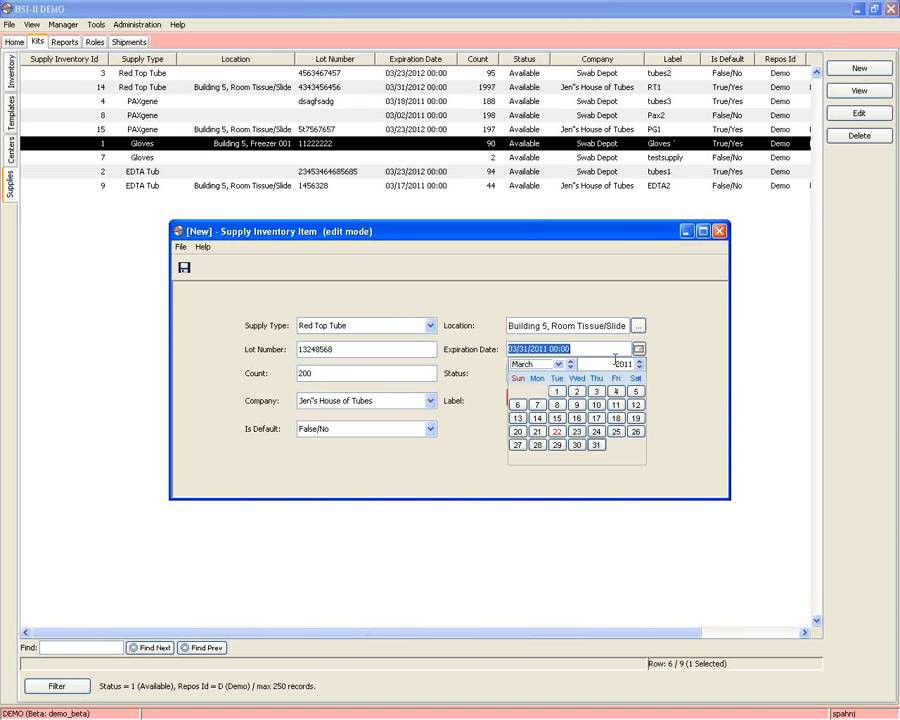
click(600, 351)
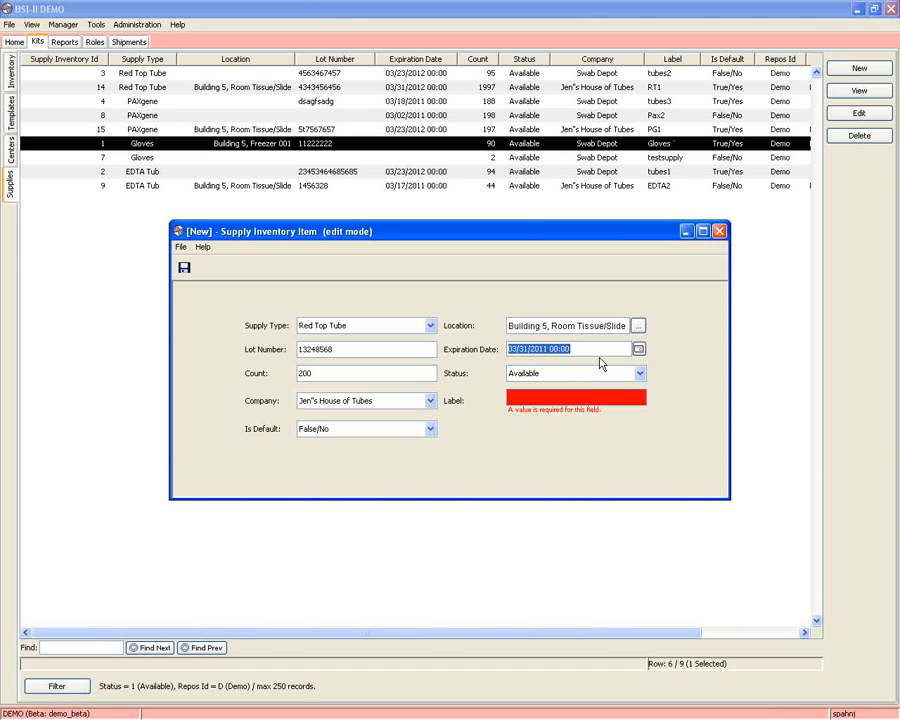
click(586, 376)
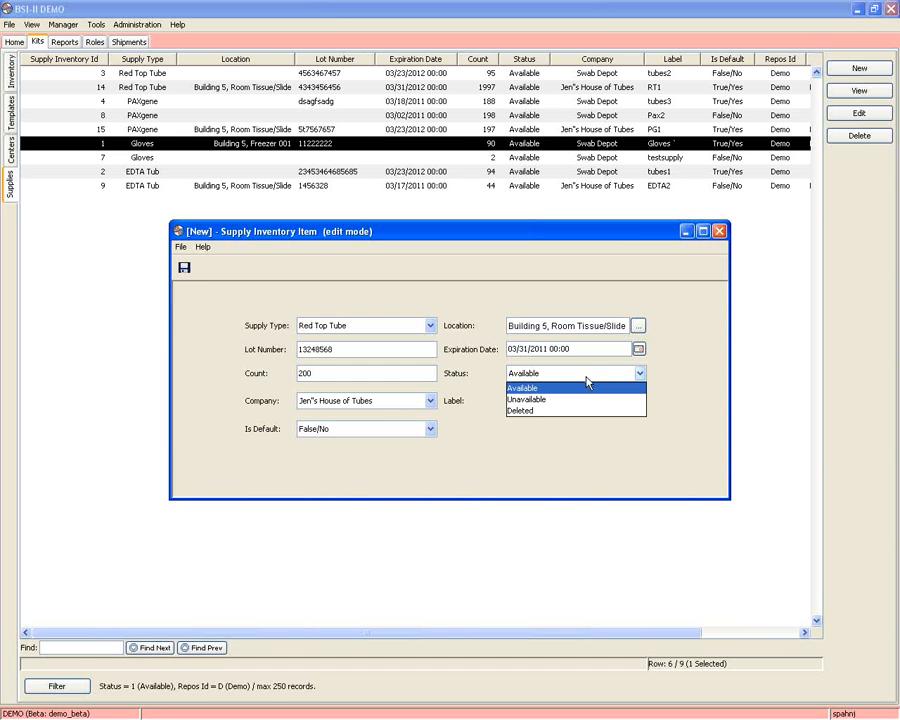
click(545, 433)
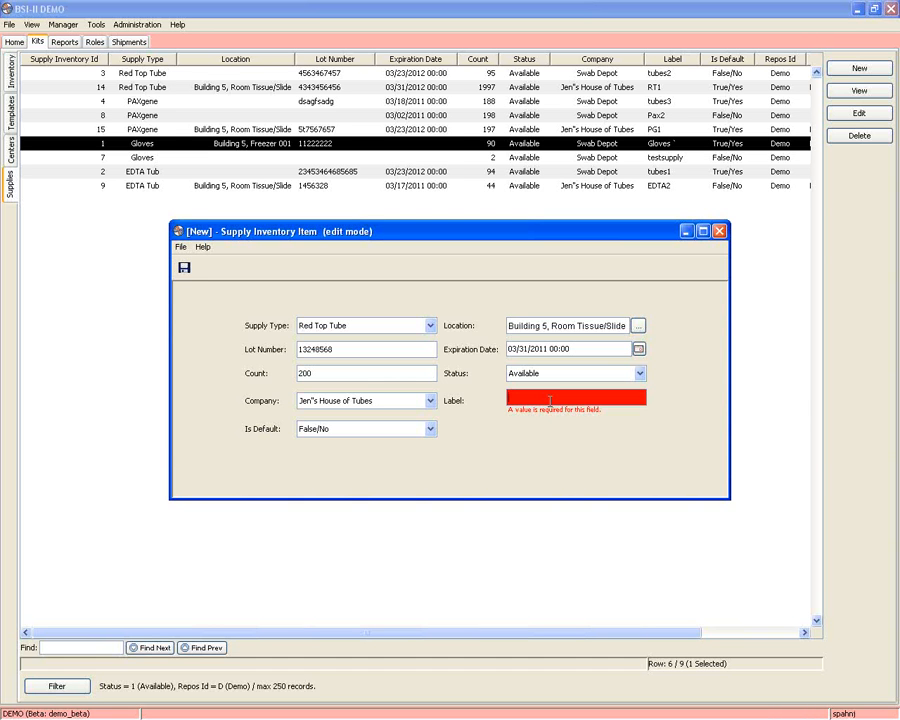
Step: Label the new supply item RT3, save it and close its form
text(RT3)
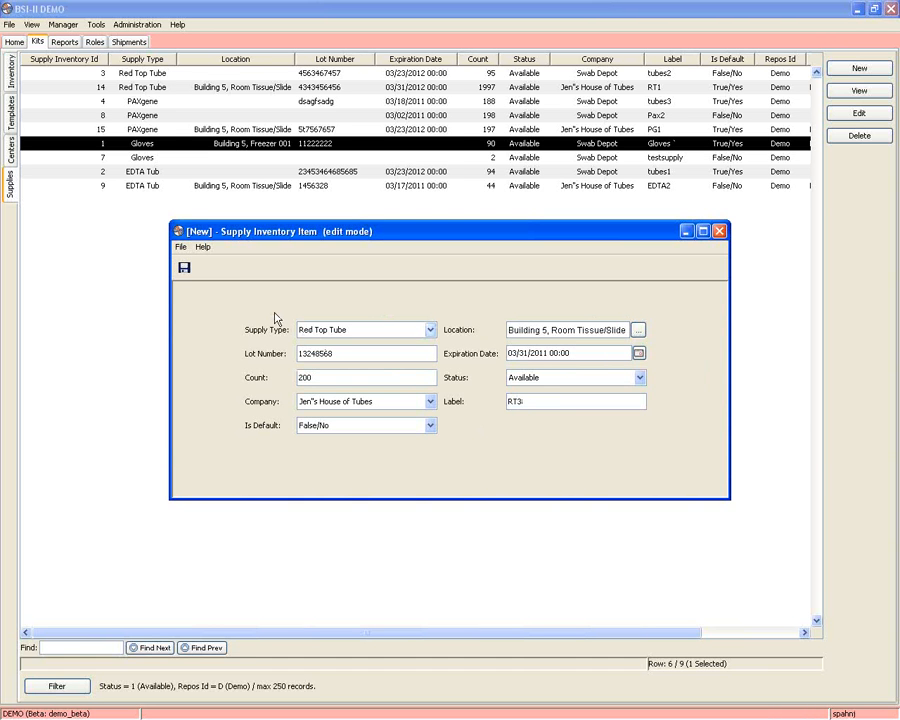
click(185, 270)
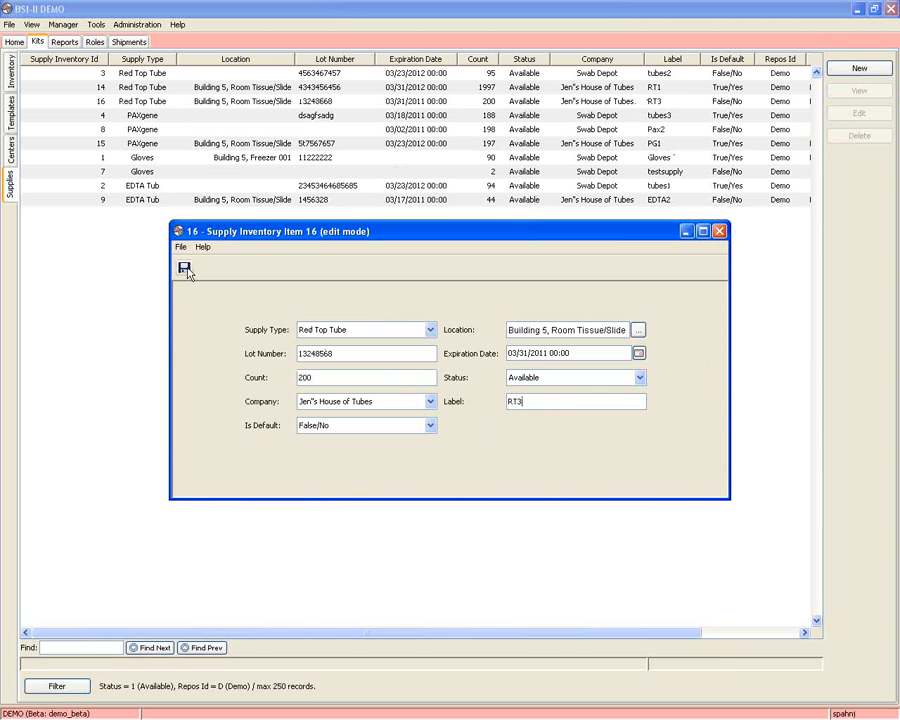
click(719, 231)
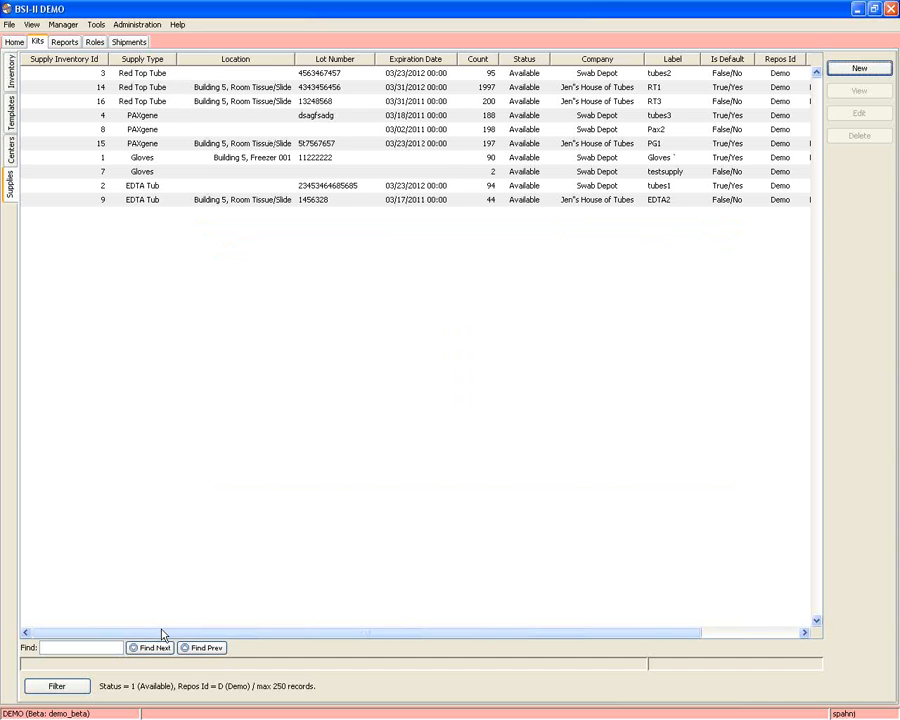
drag(164, 634, 141, 611)
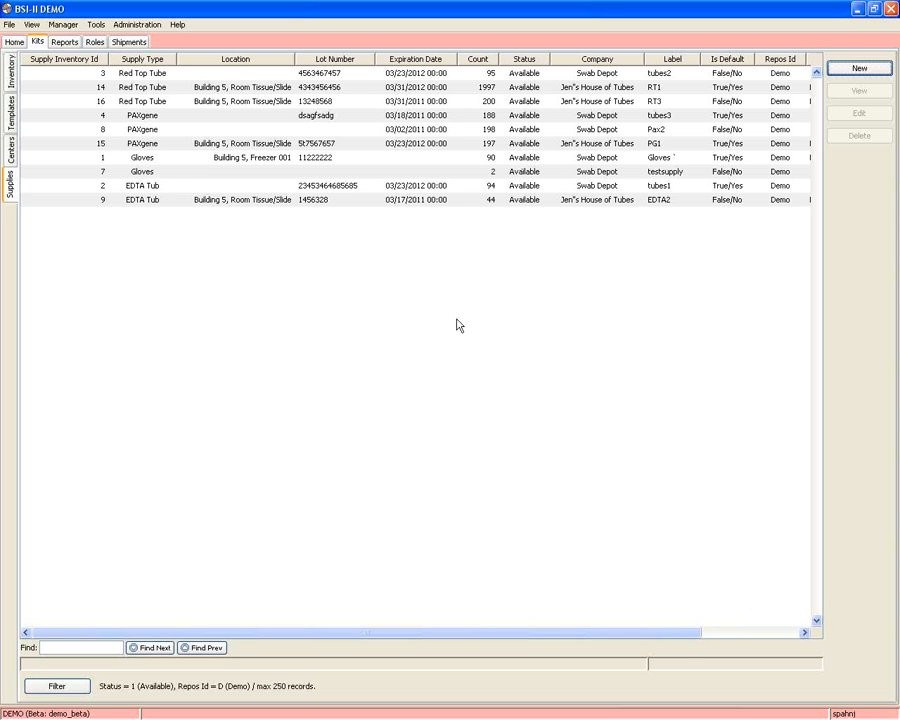
click(325, 145)
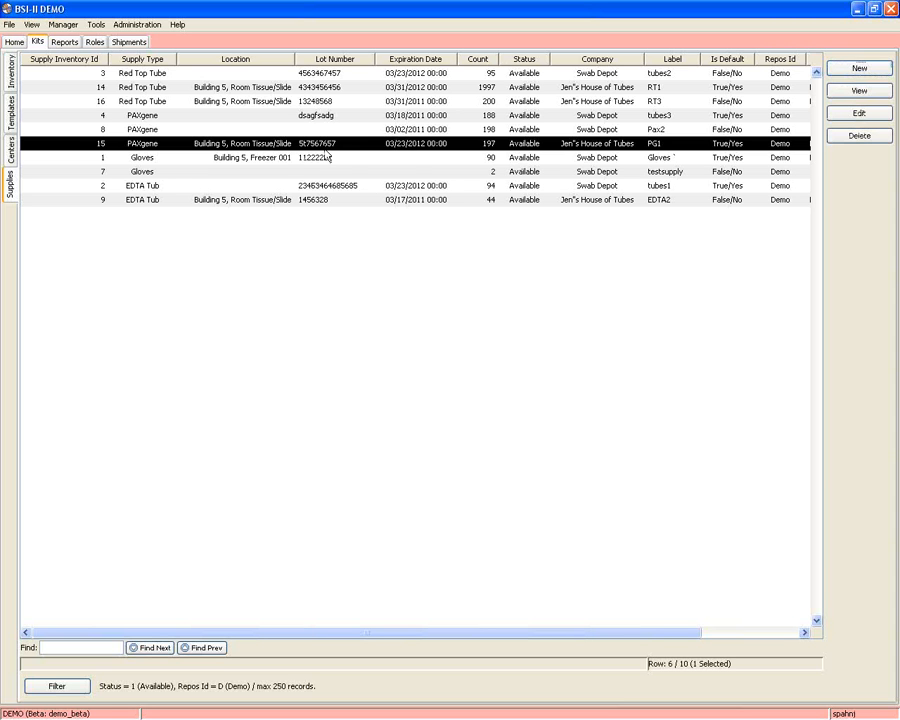
click(320, 171)
click(320, 188)
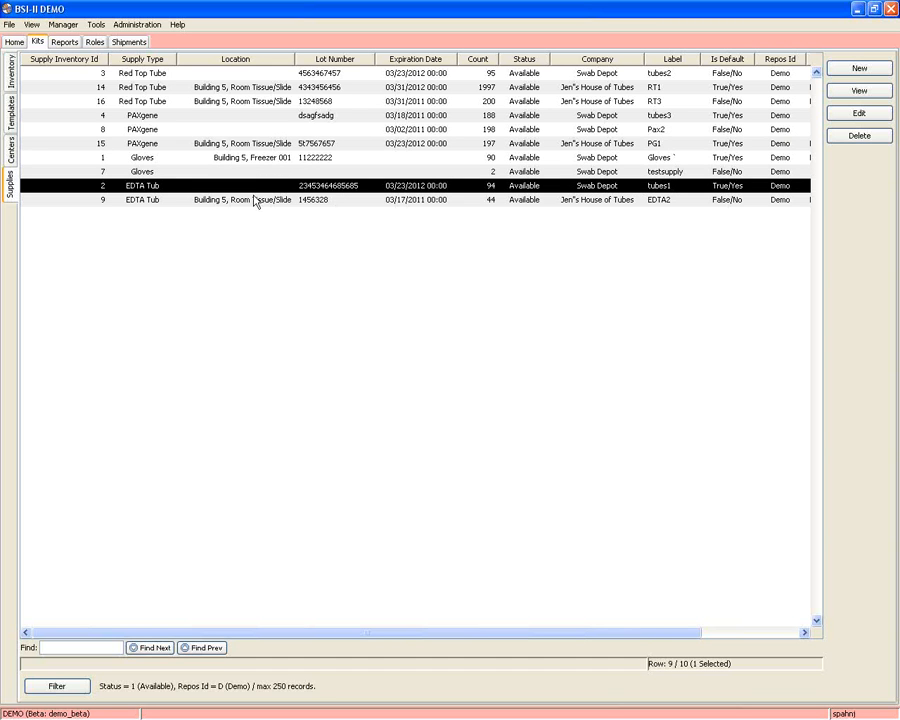
Step: Create a new study collection center named PRT Collection Center 2 and check its status options, keeping it Active
click(11, 150)
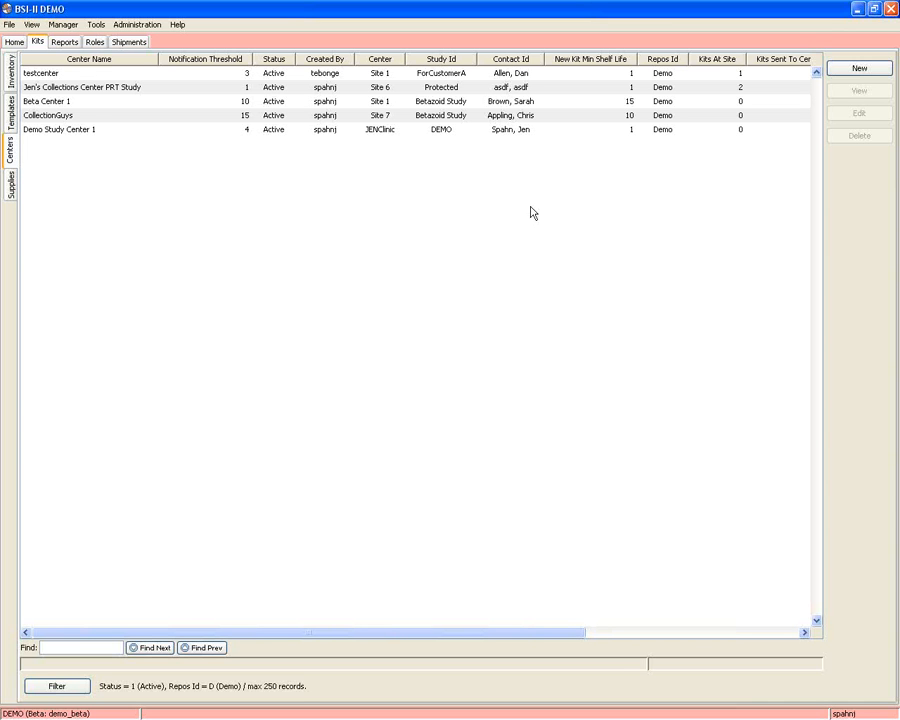
click(850, 72)
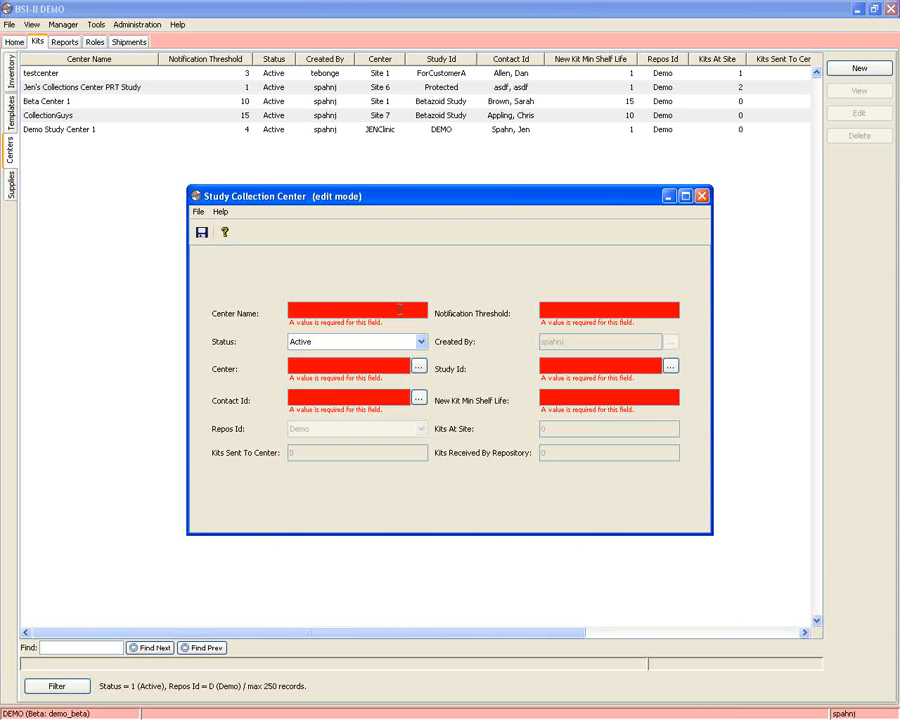
click(400, 310)
text(PRT Collection Ce)
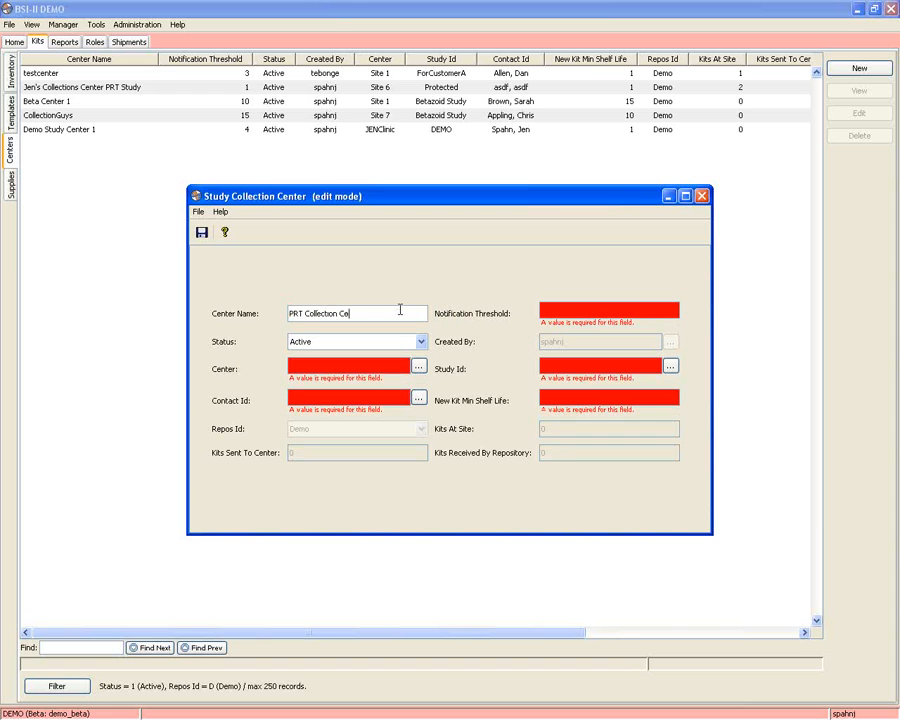
text(nter 2)
click(421, 342)
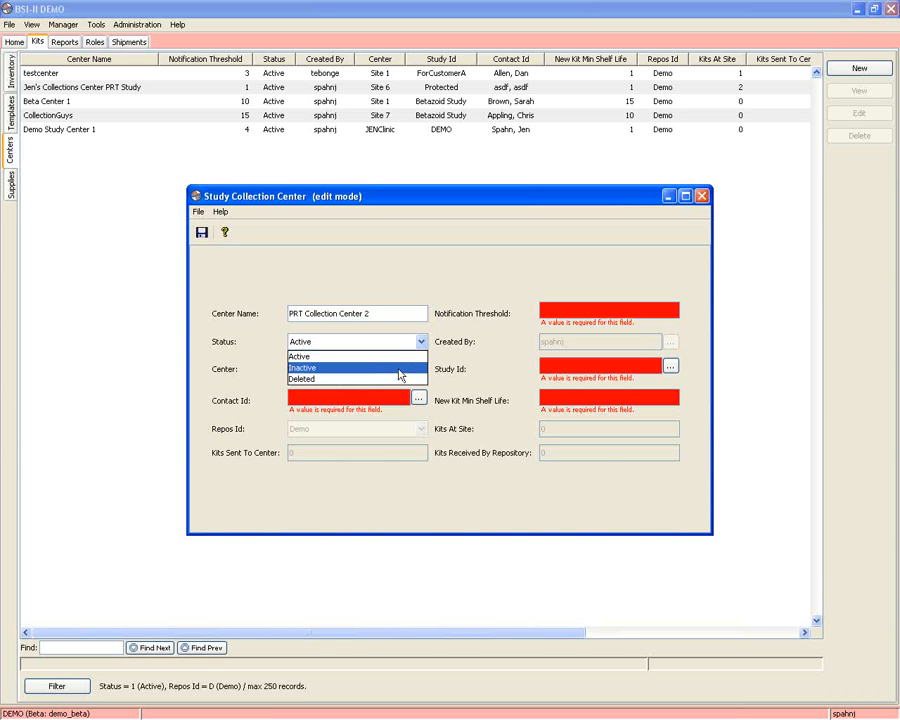
click(303, 396)
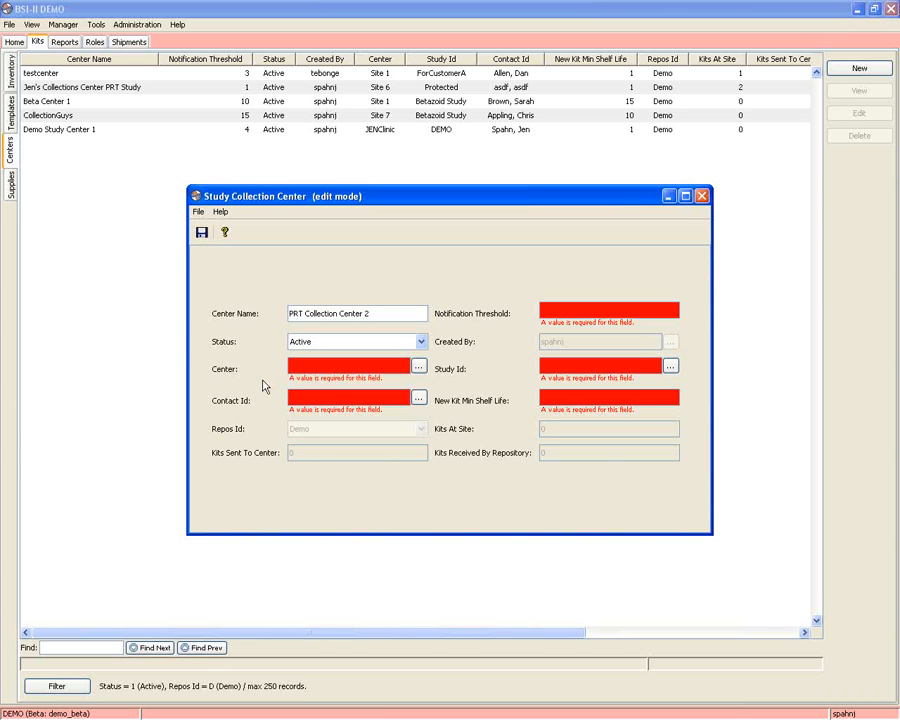
Step: Set the collection center's center code to JENClinic and its study to Protected (PRT)
click(418, 366)
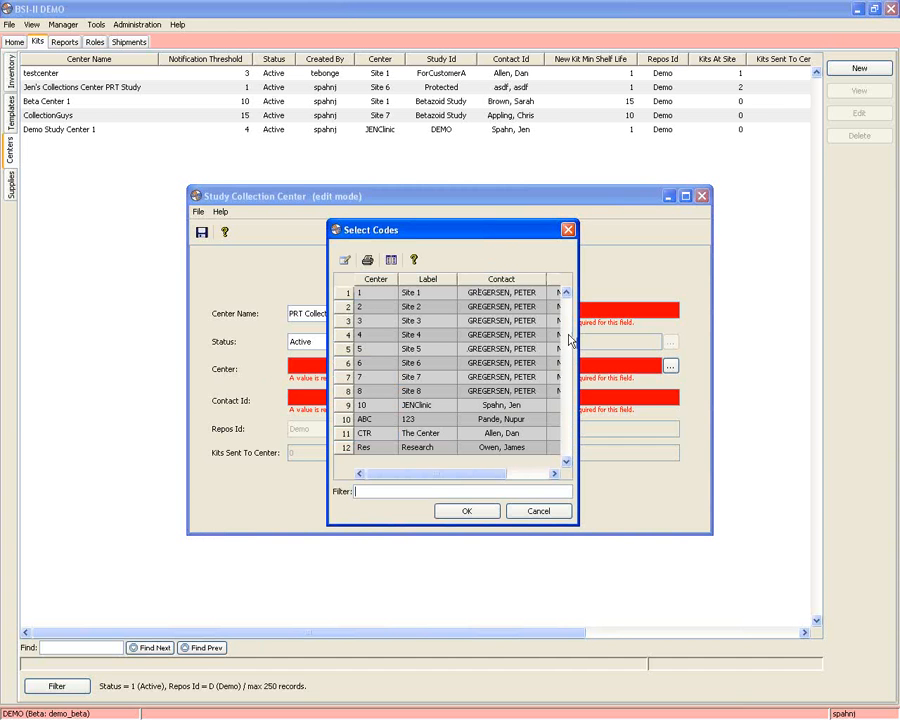
double_click(511, 405)
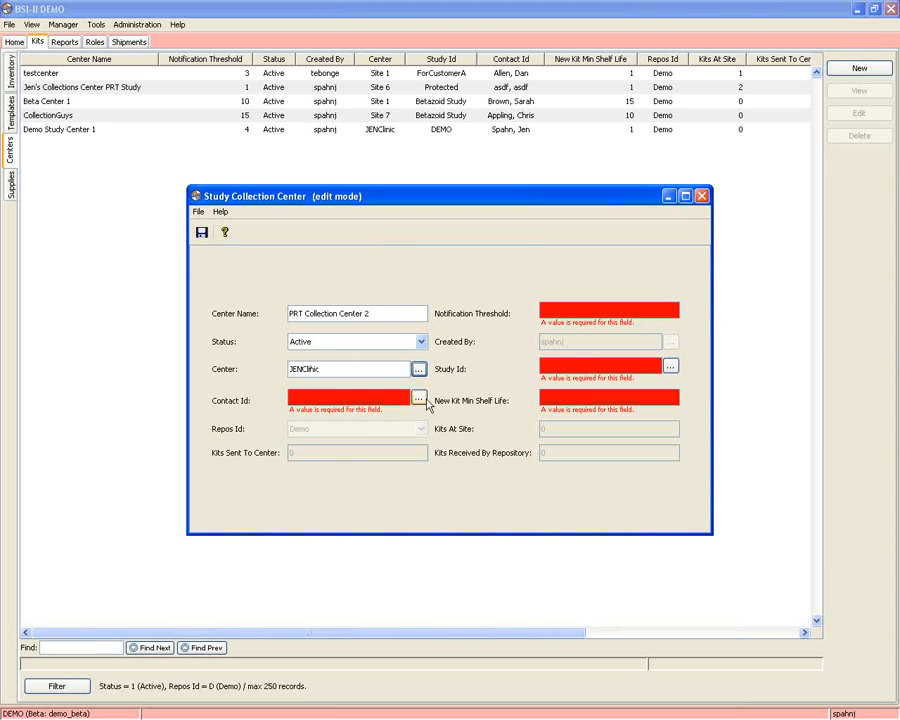
click(670, 366)
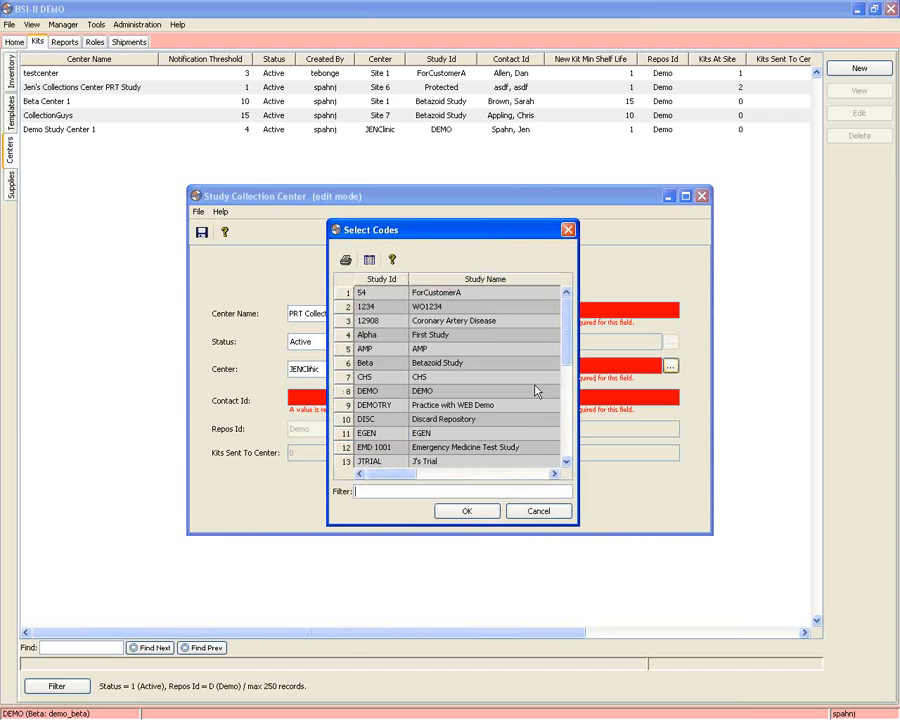
scroll(536, 391, down, 3)
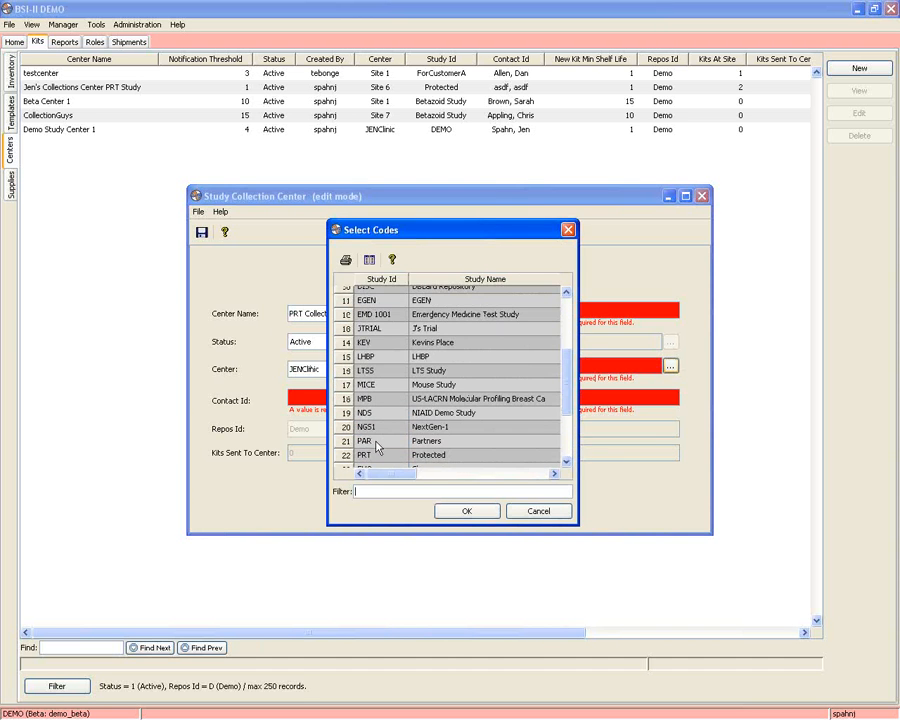
double_click(386, 455)
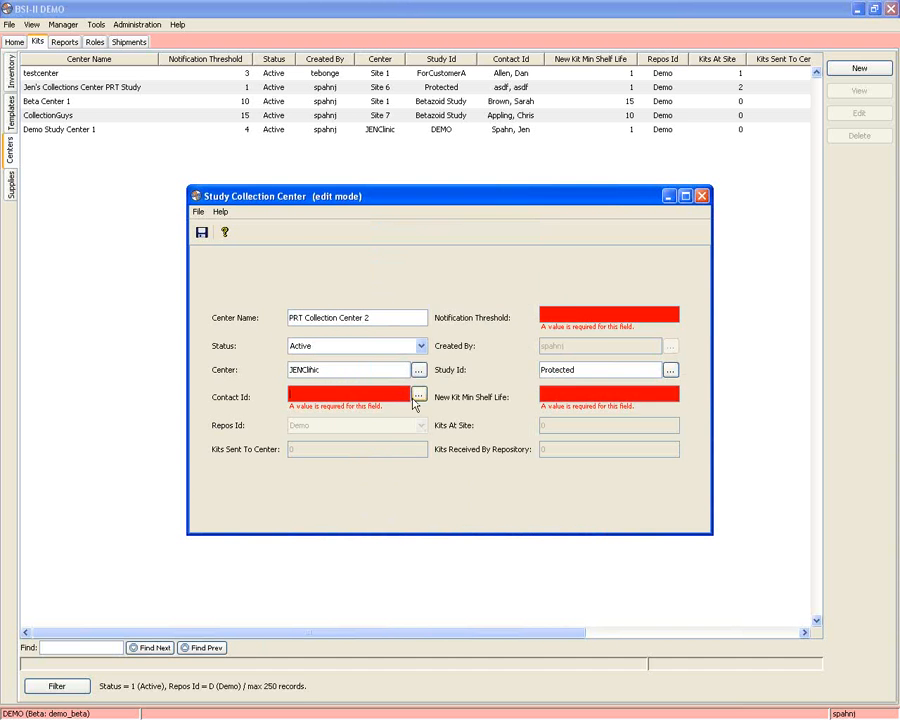
Step: Assign a contact person to the collection center from the list of contact codes
click(418, 397)
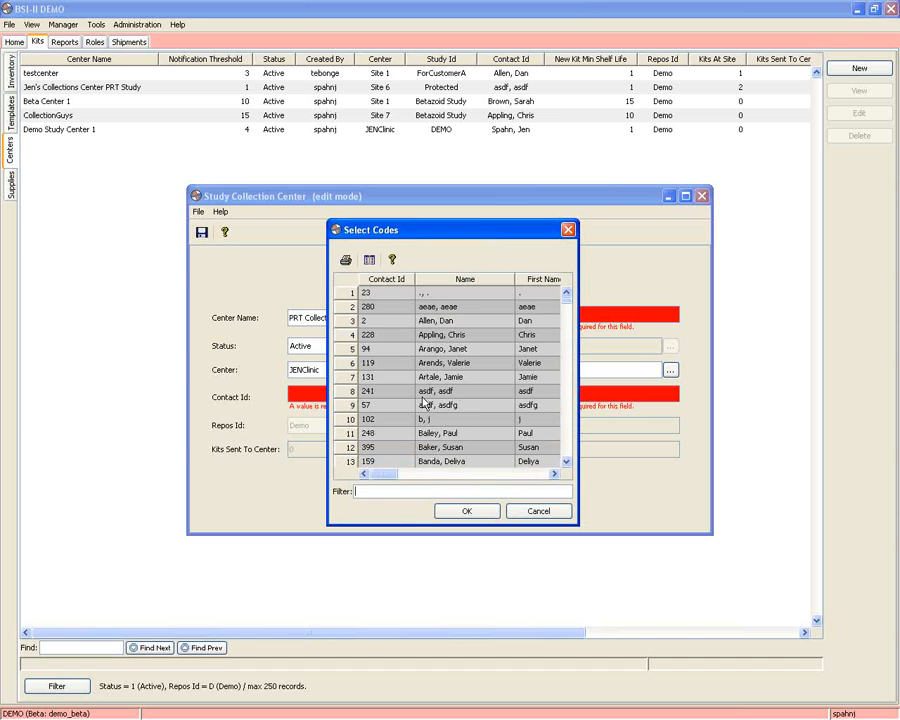
scroll(423, 402, down, 3)
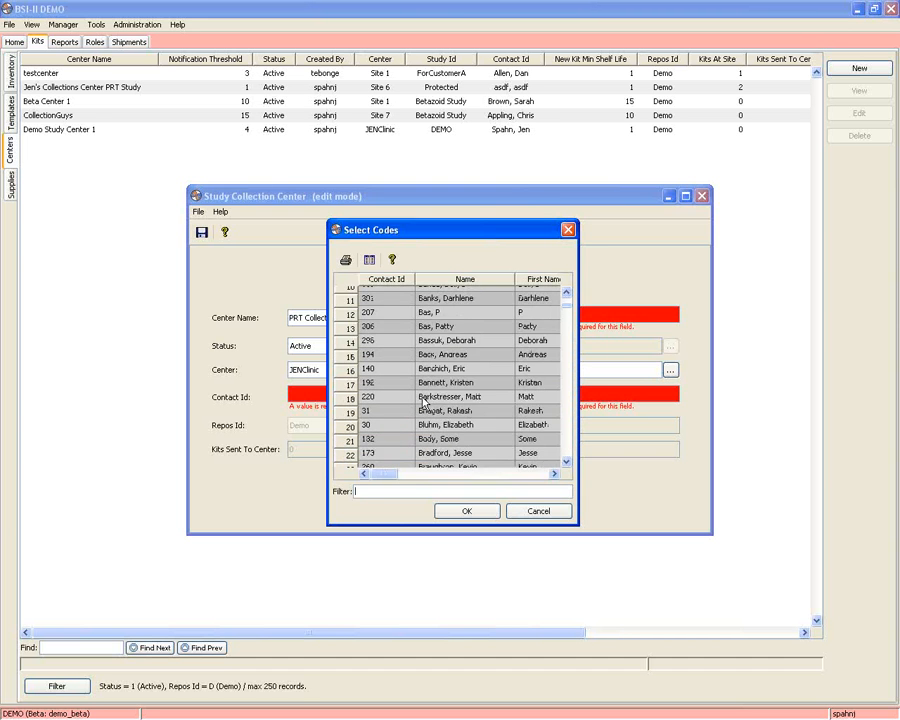
scroll(423, 402, down, 4)
click(471, 366)
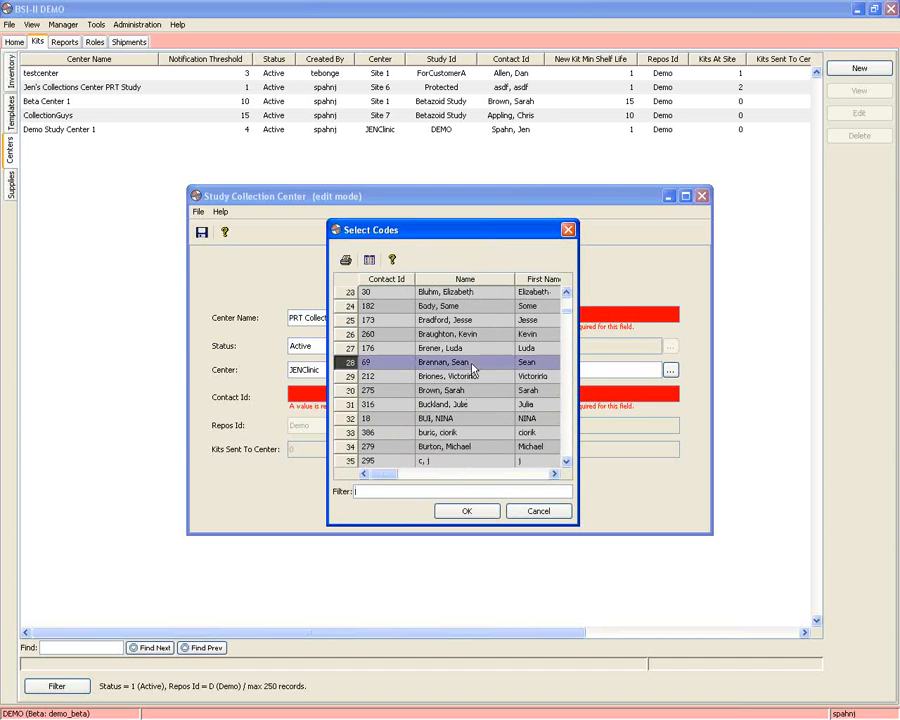
double_click(471, 370)
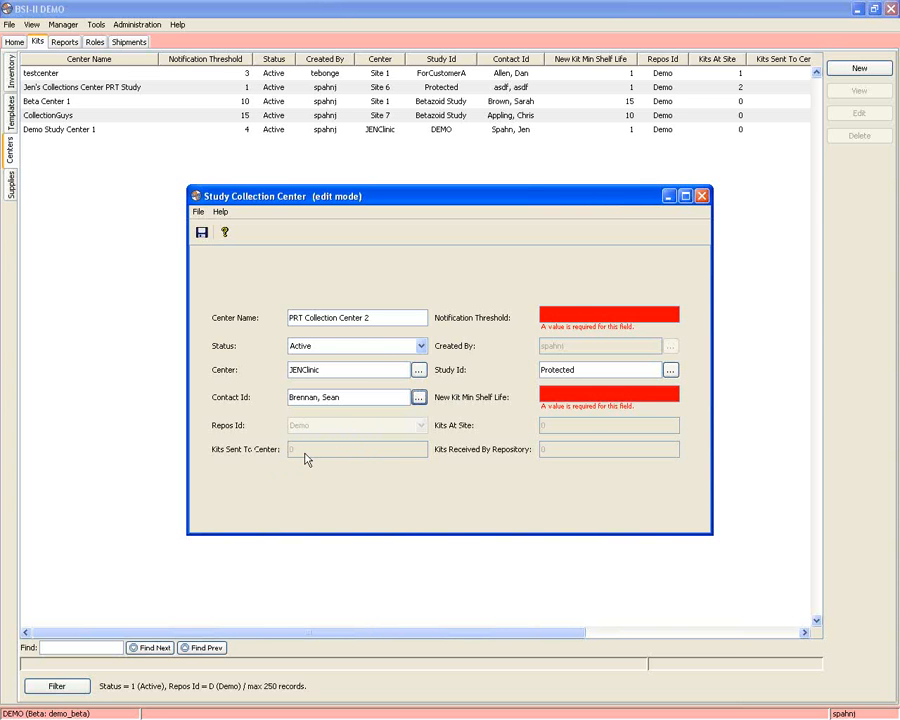
Step: Set the notification threshold to 6 and the new kit minimum shelf life to 20, and save and close the collection center
click(551, 314)
text(6)
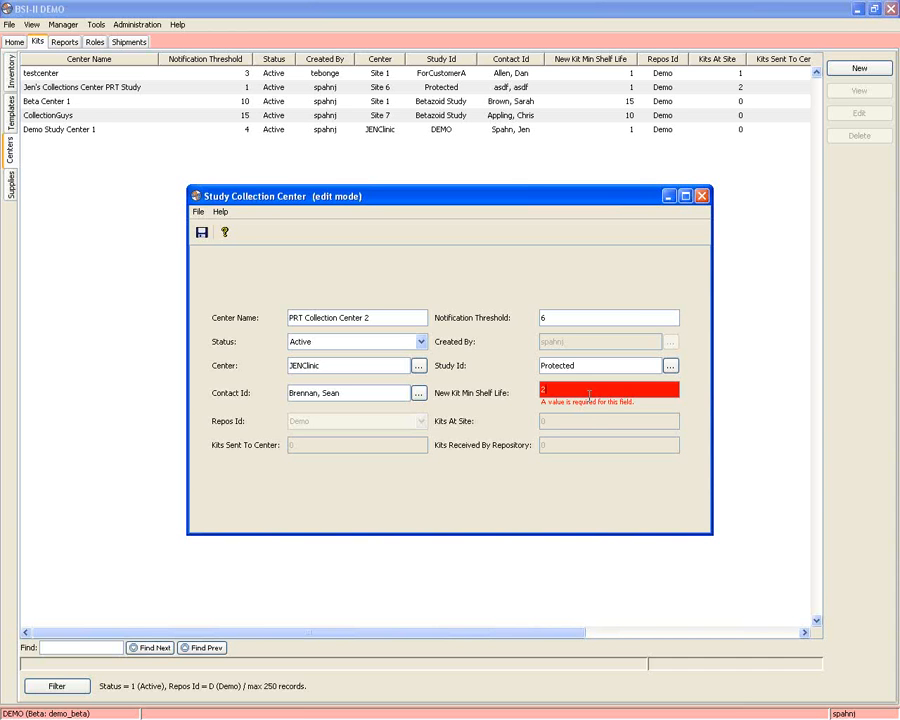
text(20)
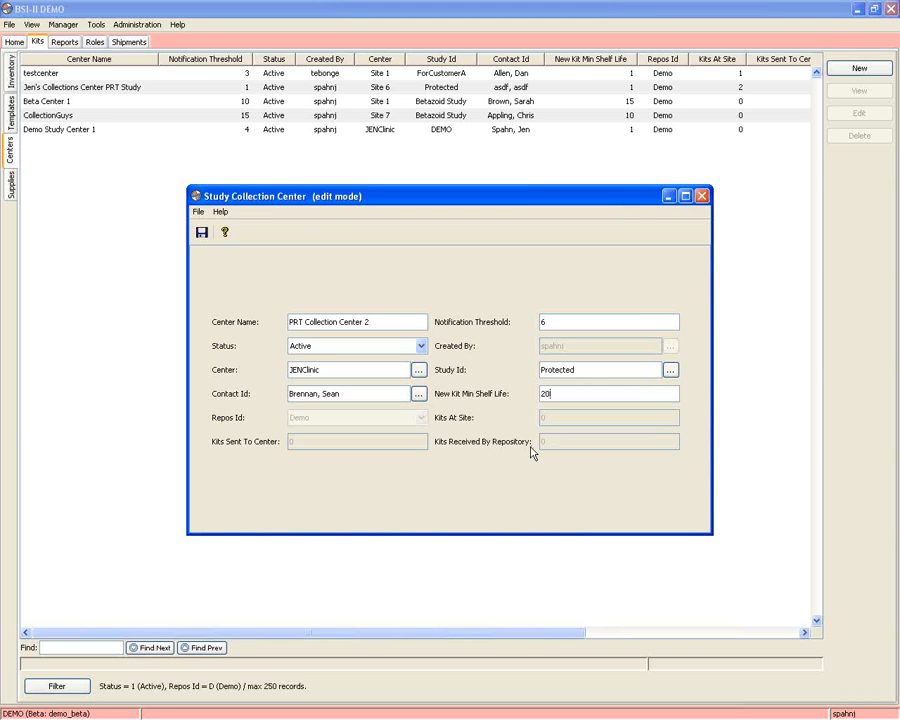
click(201, 233)
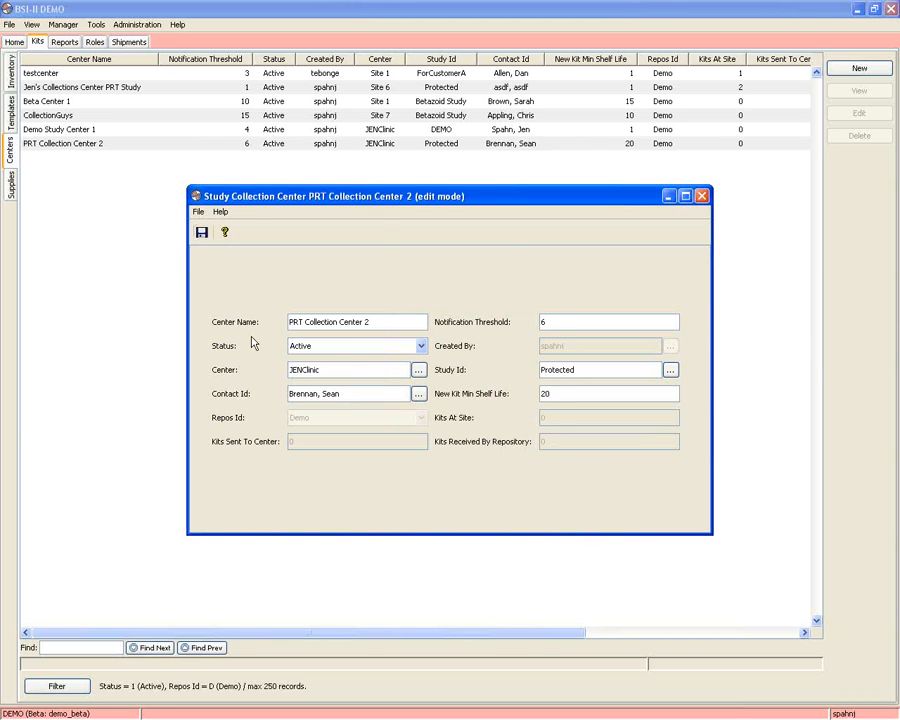
click(690, 197)
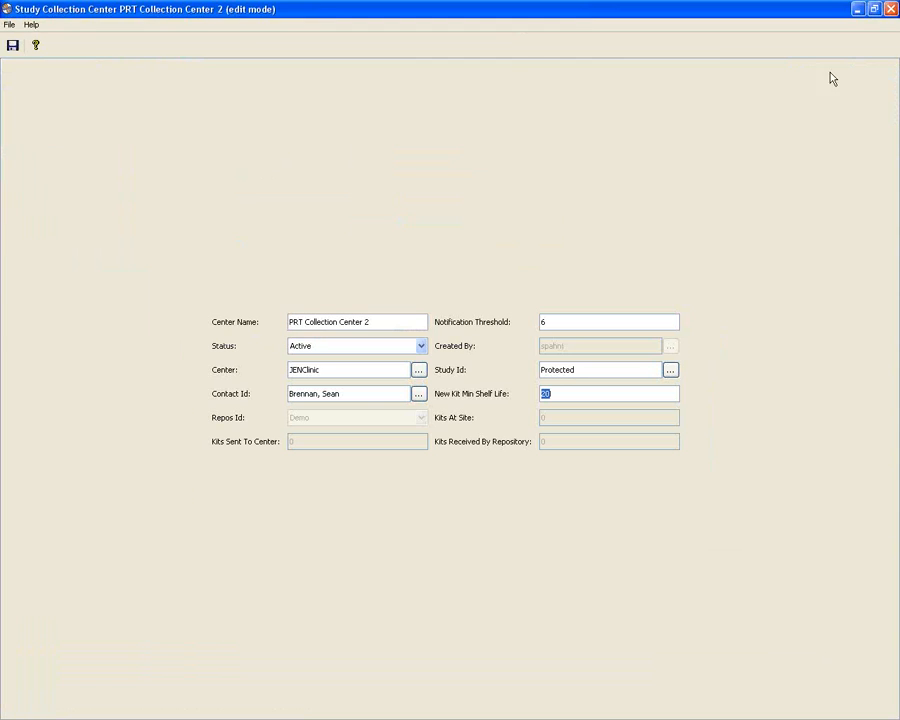
click(888, 10)
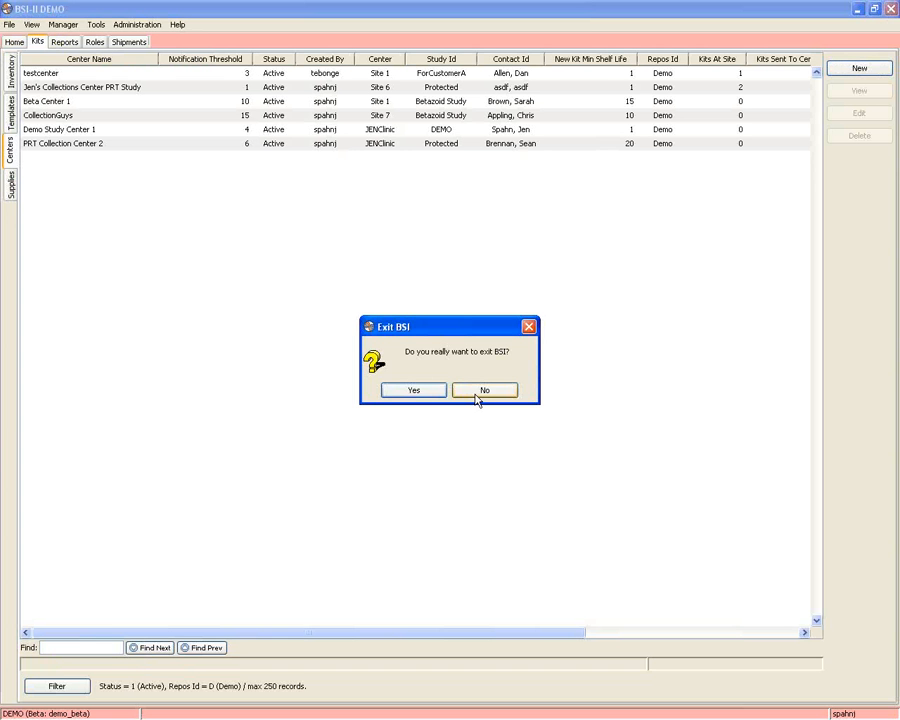
click(480, 393)
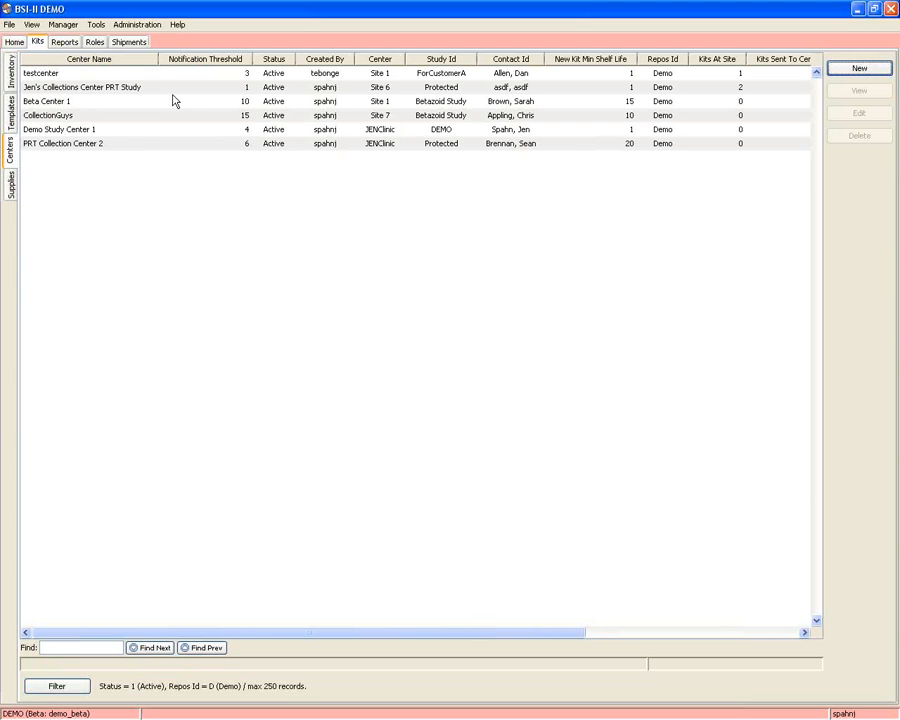
Step: Review the PRT Collection Center 2 record across all columns of the centers list, including its kit counts
click(297, 146)
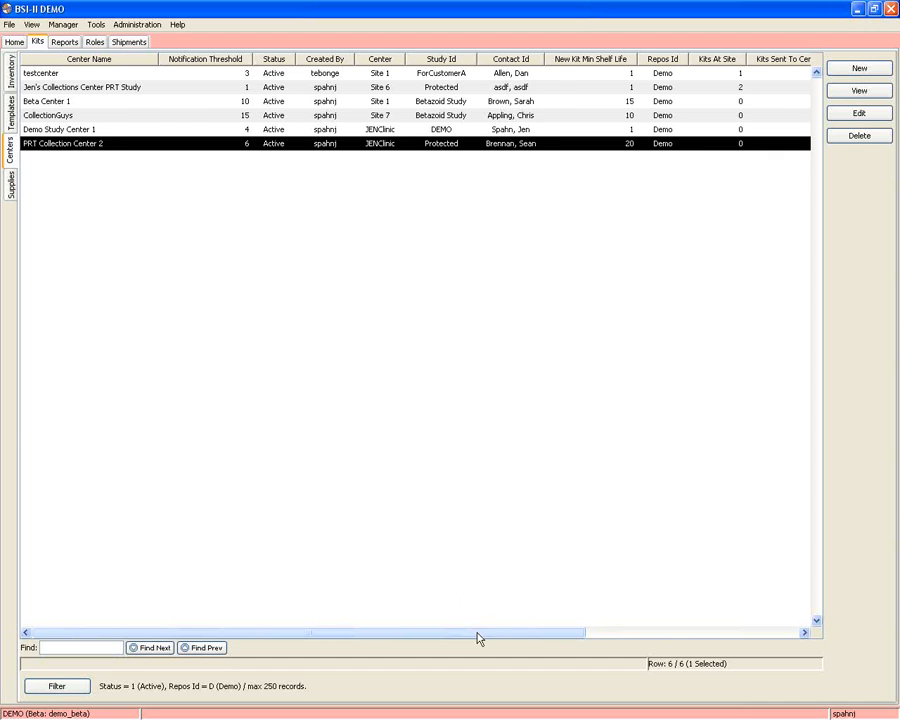
drag(478, 638, 655, 637)
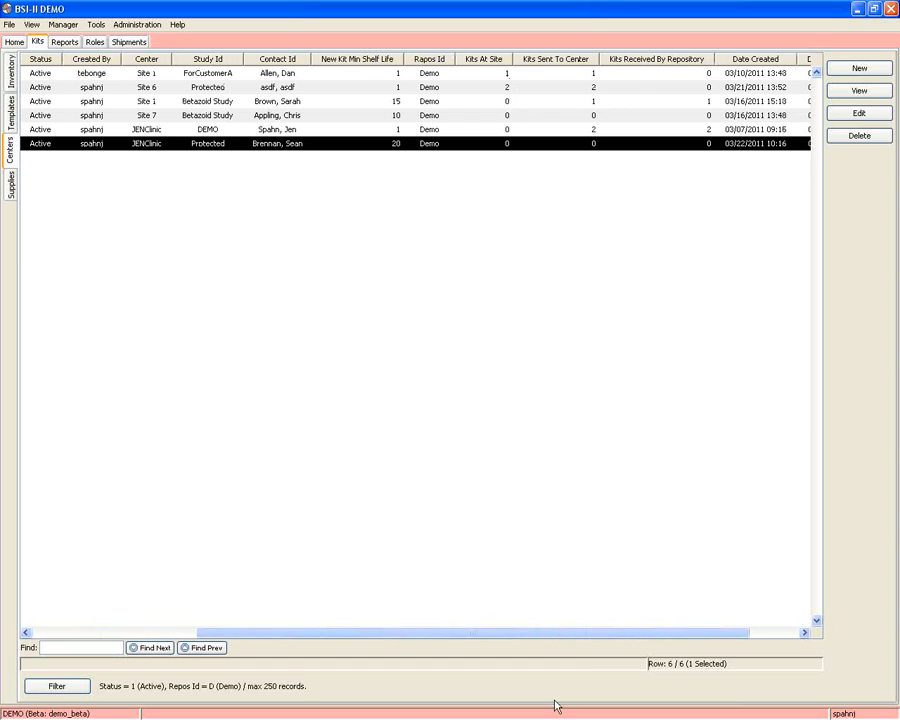
drag(654, 633, 330, 628)
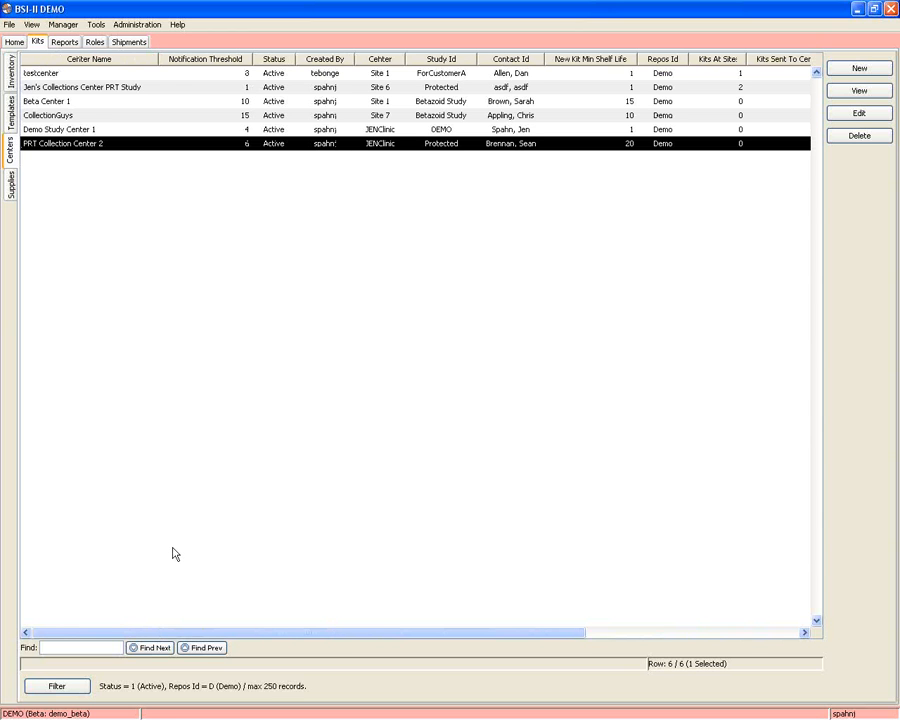
Step: Start a new kit template named PRT Blood Draw 2
click(13, 117)
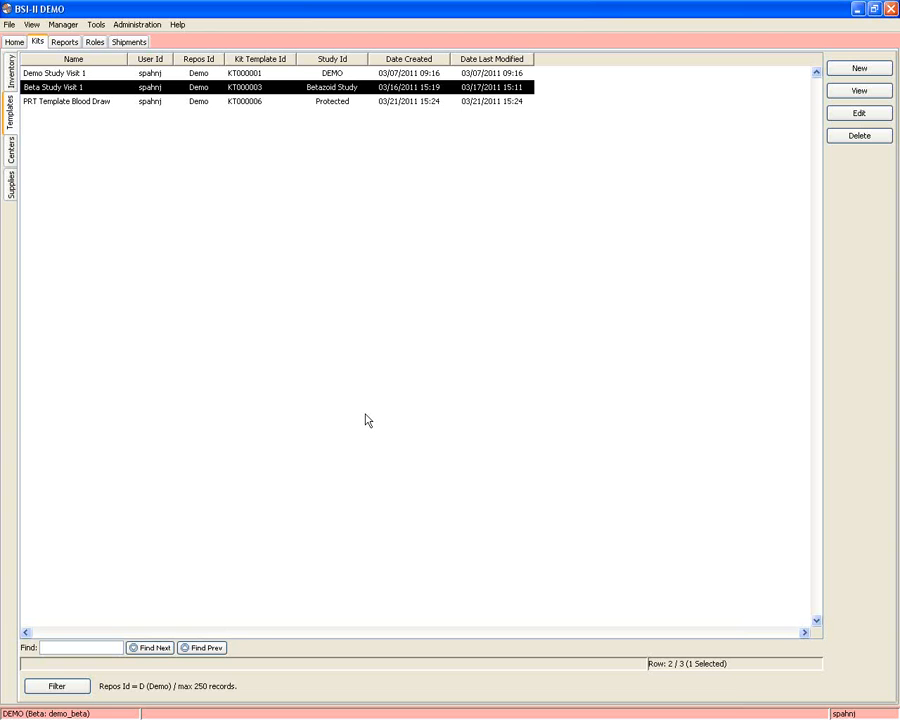
click(860, 70)
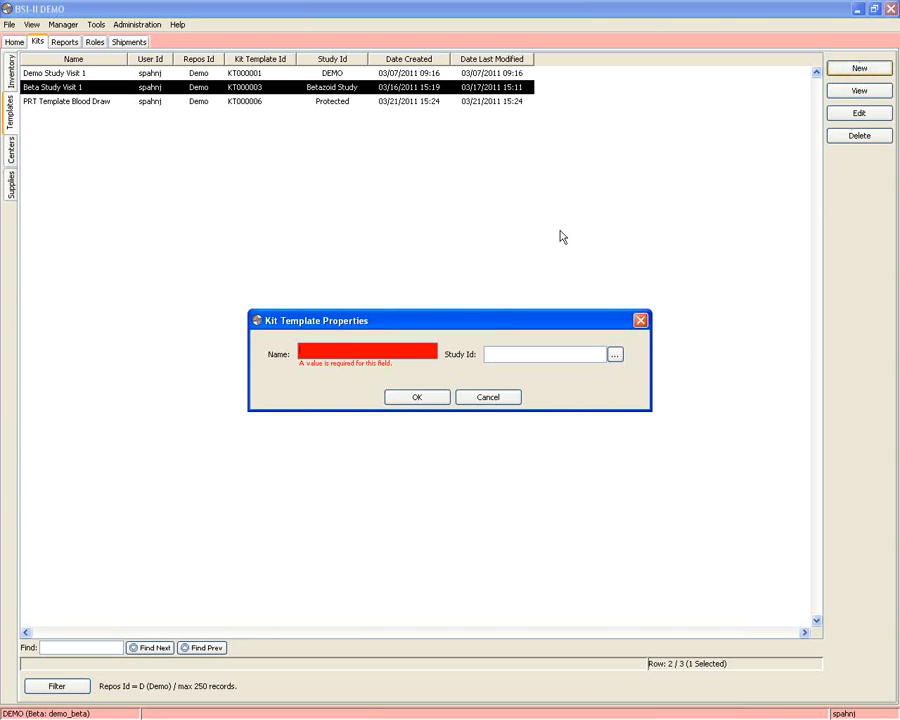
click(335, 350)
text(PRT)
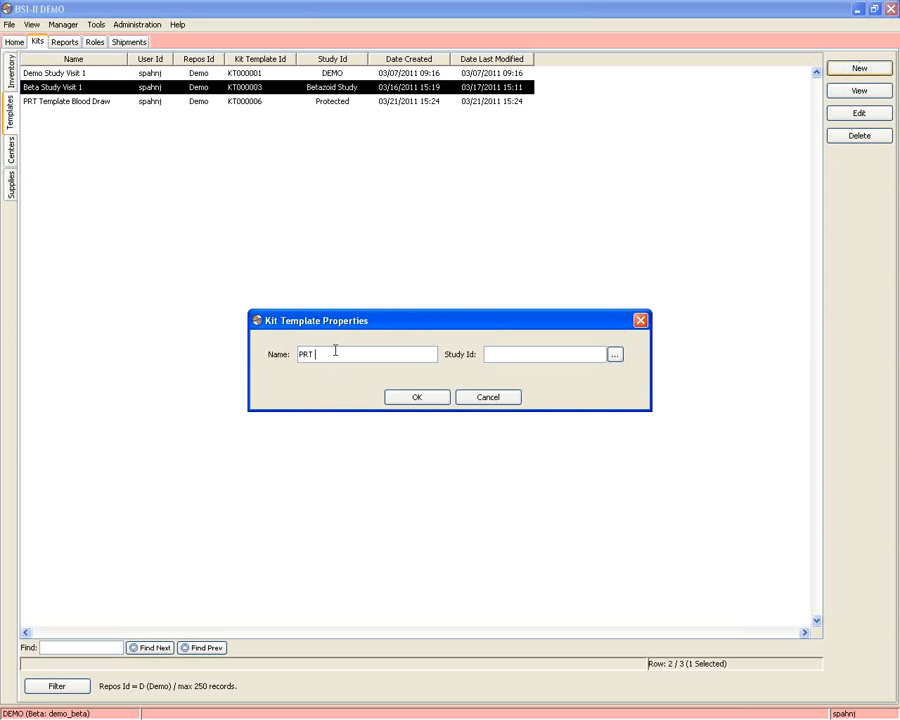
text( Blood Draw 2)
Step: Assign the PRT (Protected) study to the new kit template and confirm its properties
click(615, 355)
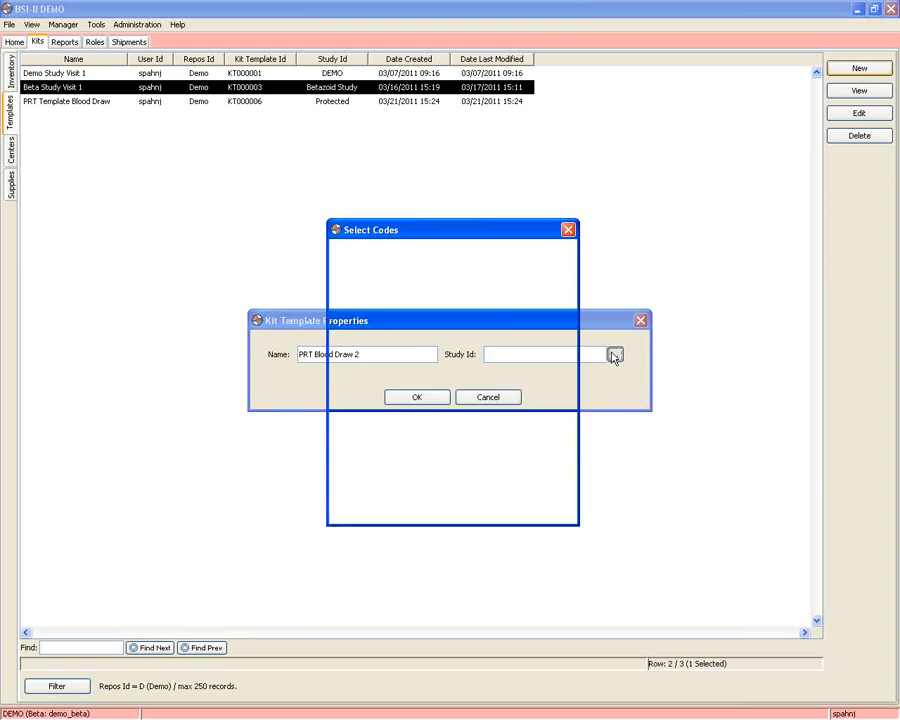
scroll(405, 437, down, 2)
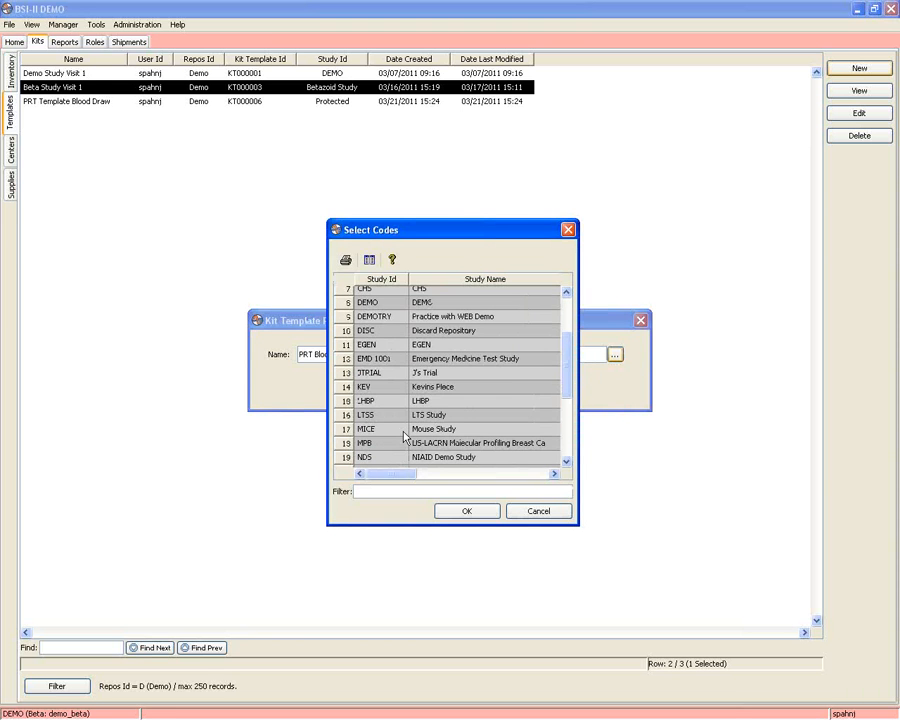
scroll(404, 430, down, 1)
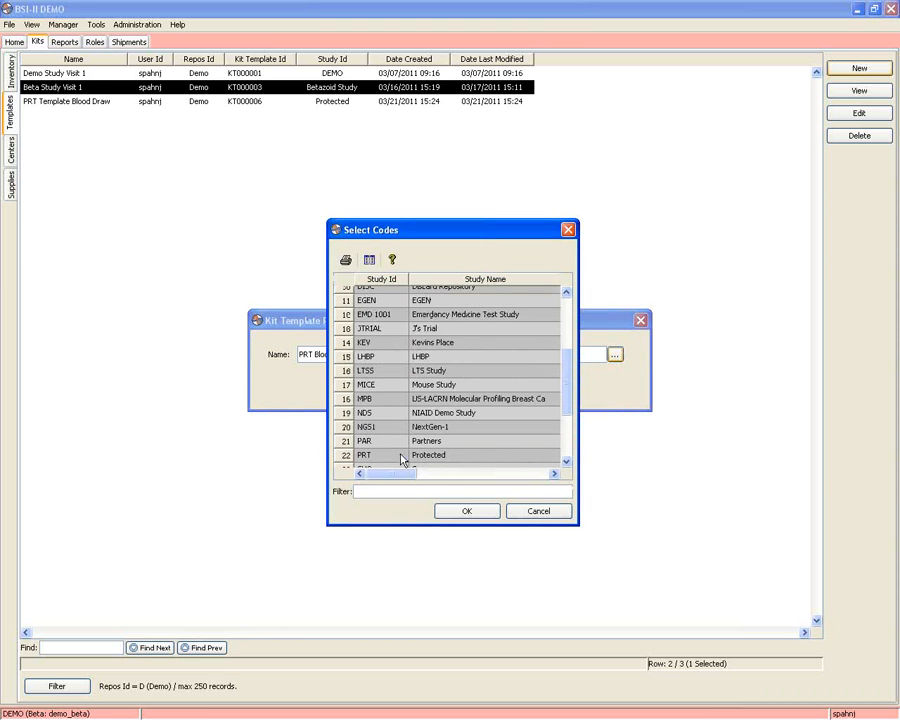
double_click(404, 455)
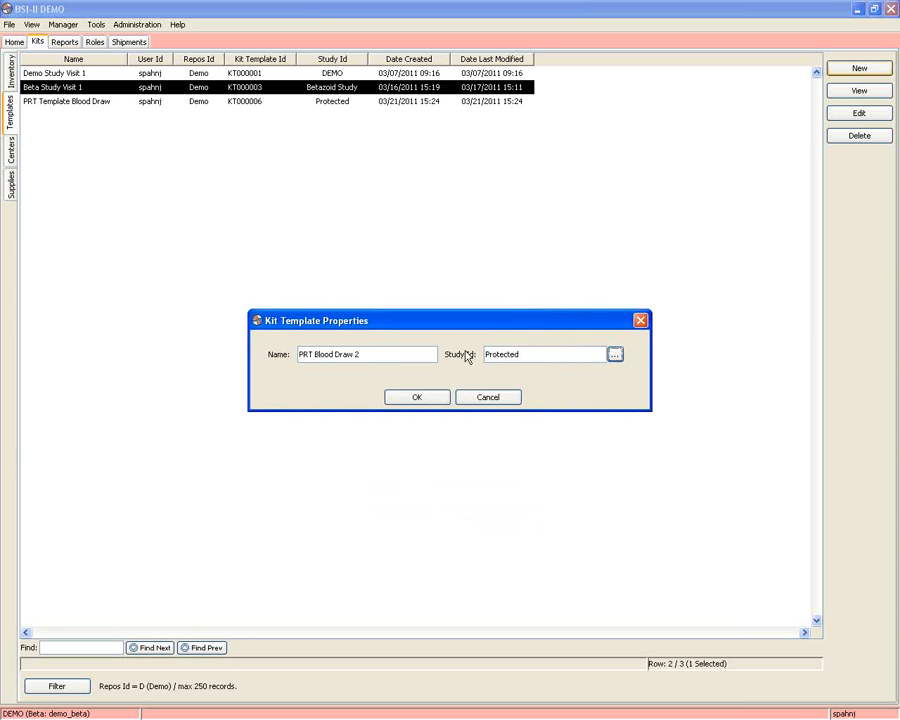
click(415, 399)
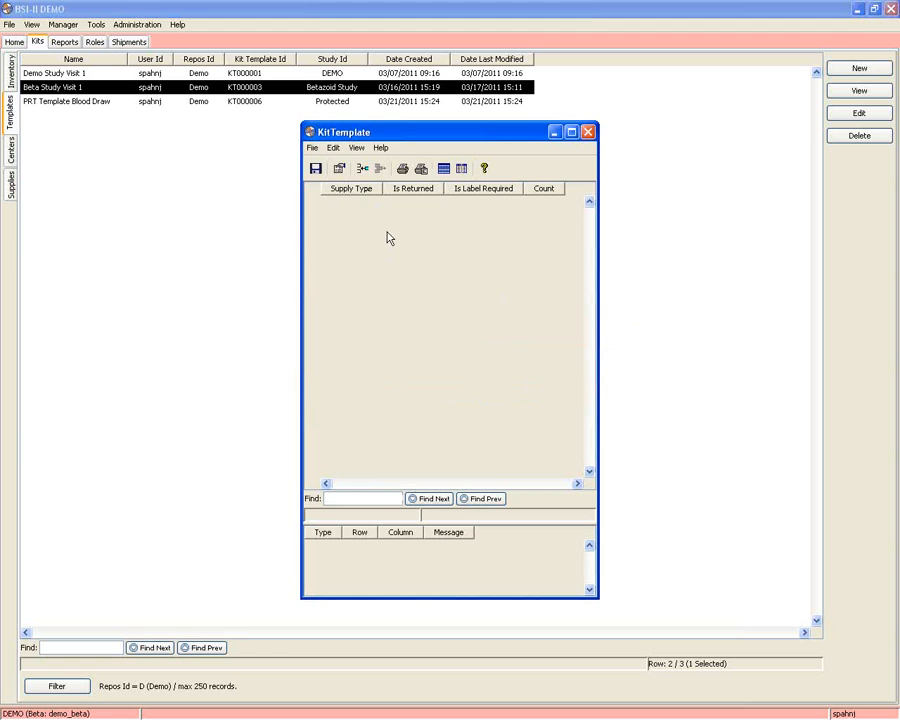
Step: Add four empty supply rows to the kit template
click(362, 169)
click(362, 169)
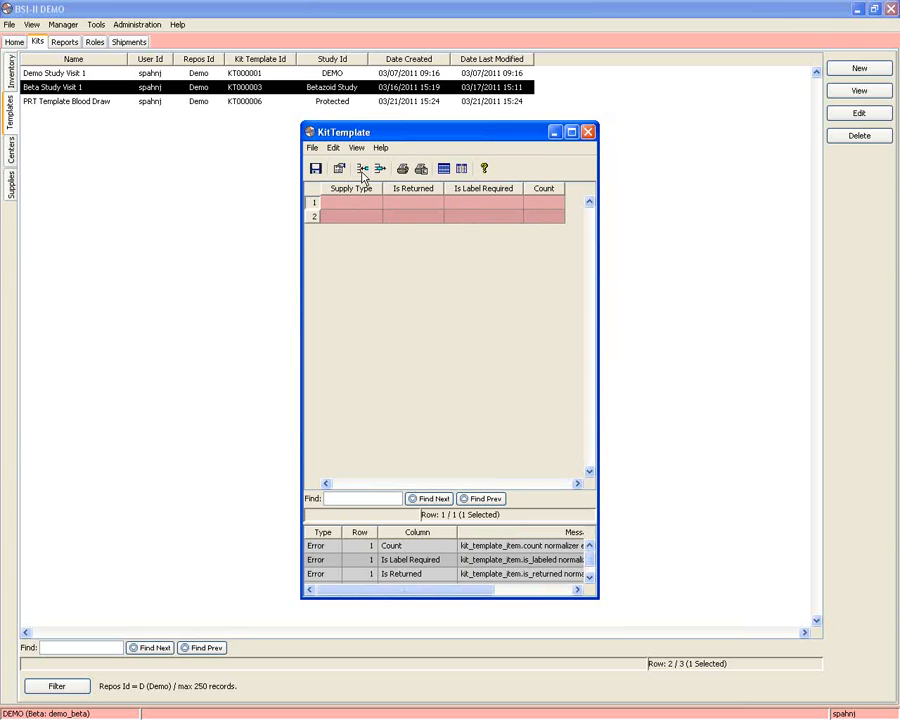
click(362, 169)
click(362, 169)
Step: Fill the first row with Gloves, not returned, no label required, and a count of 2
click(368, 204)
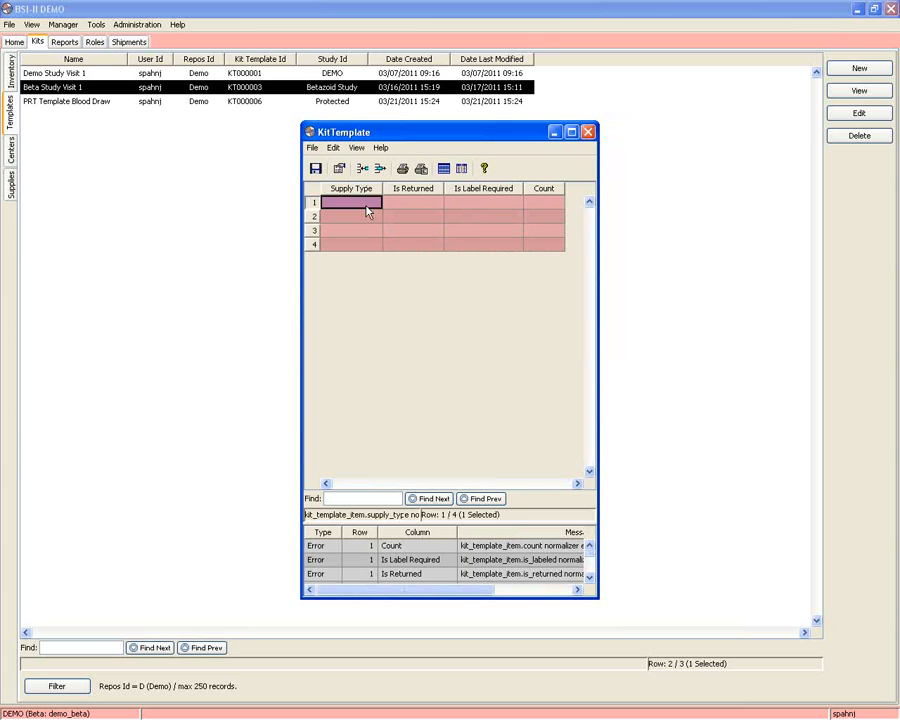
double_click(376, 205)
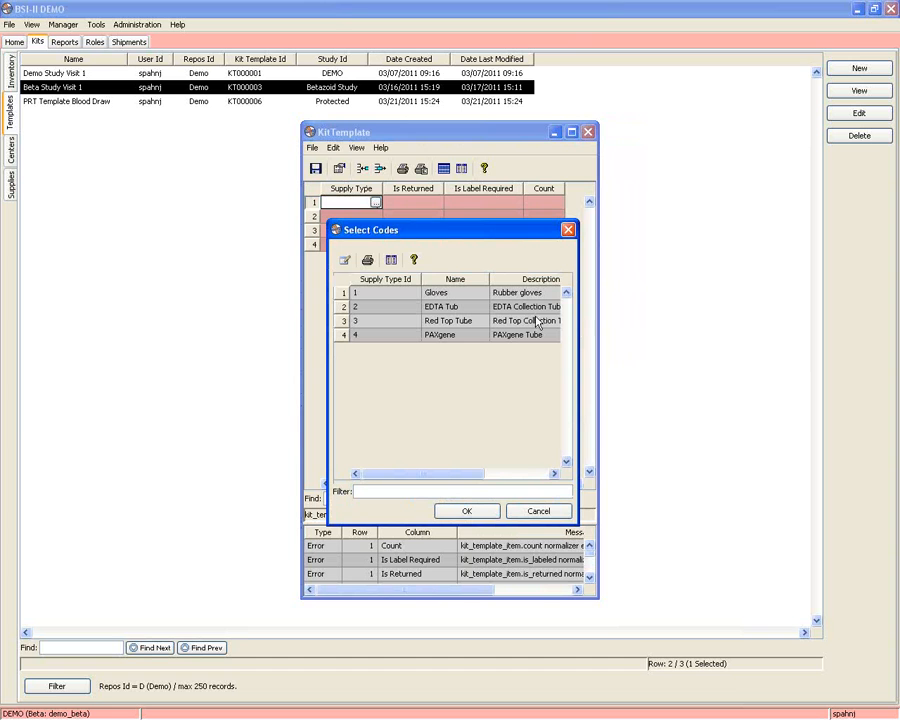
drag(576, 330, 665, 272)
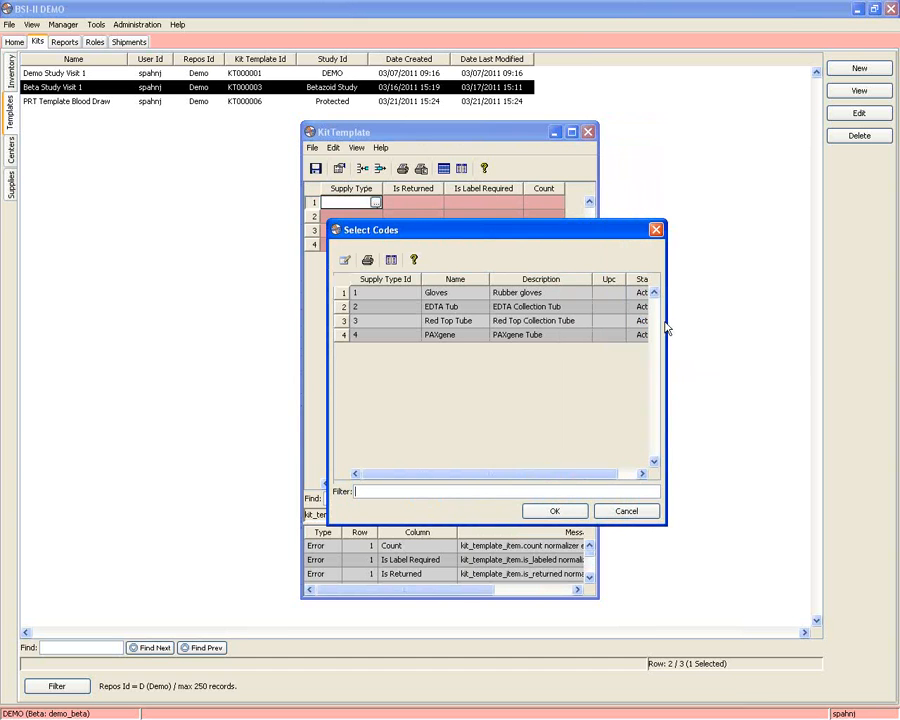
double_click(457, 293)
click(438, 204)
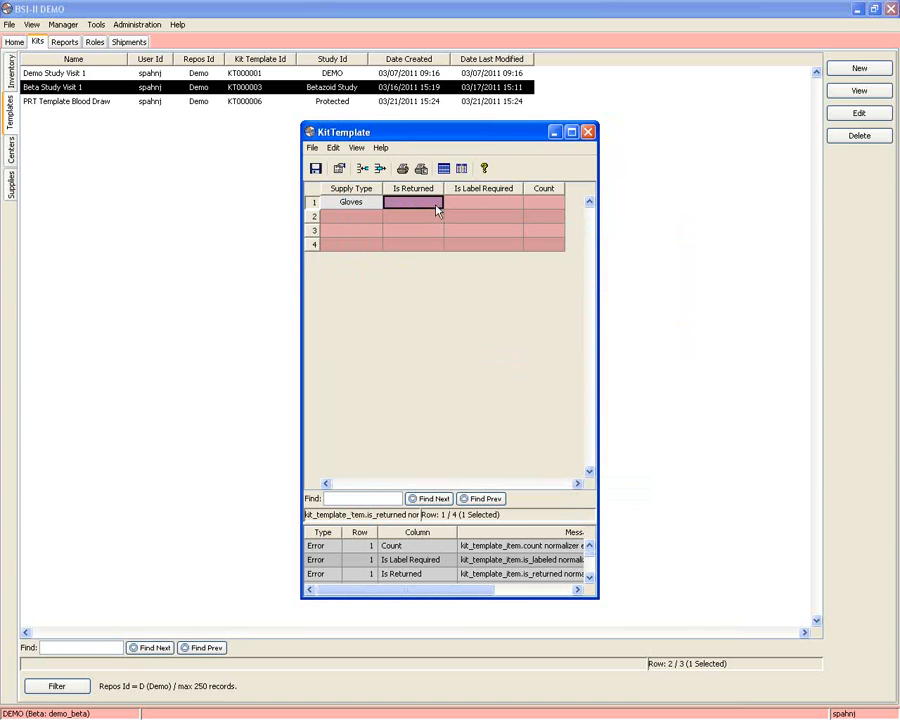
text(0)
click(474, 207)
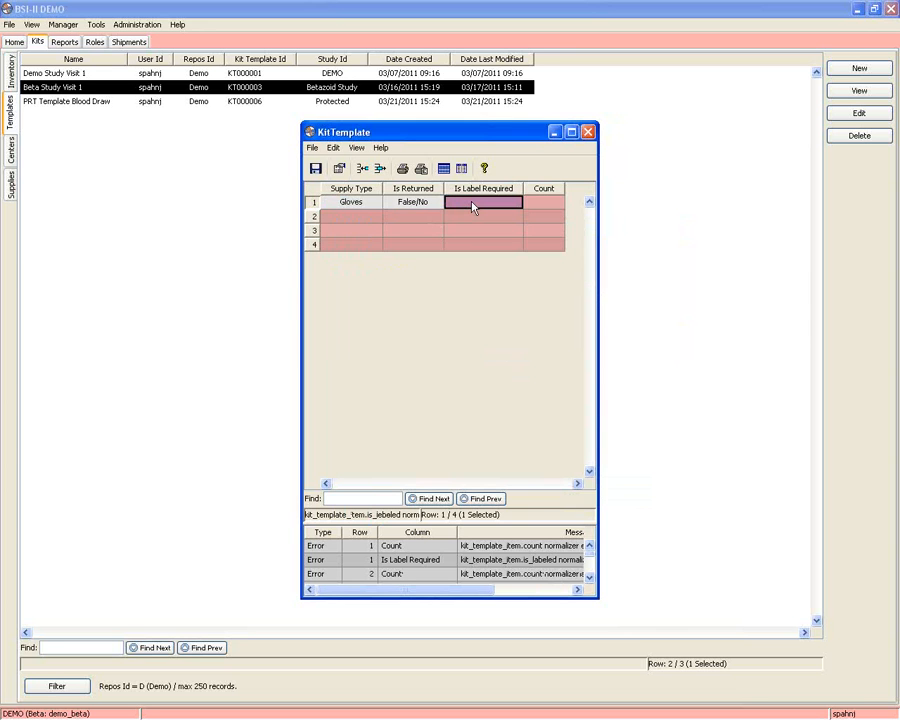
text(0)
click(535, 209)
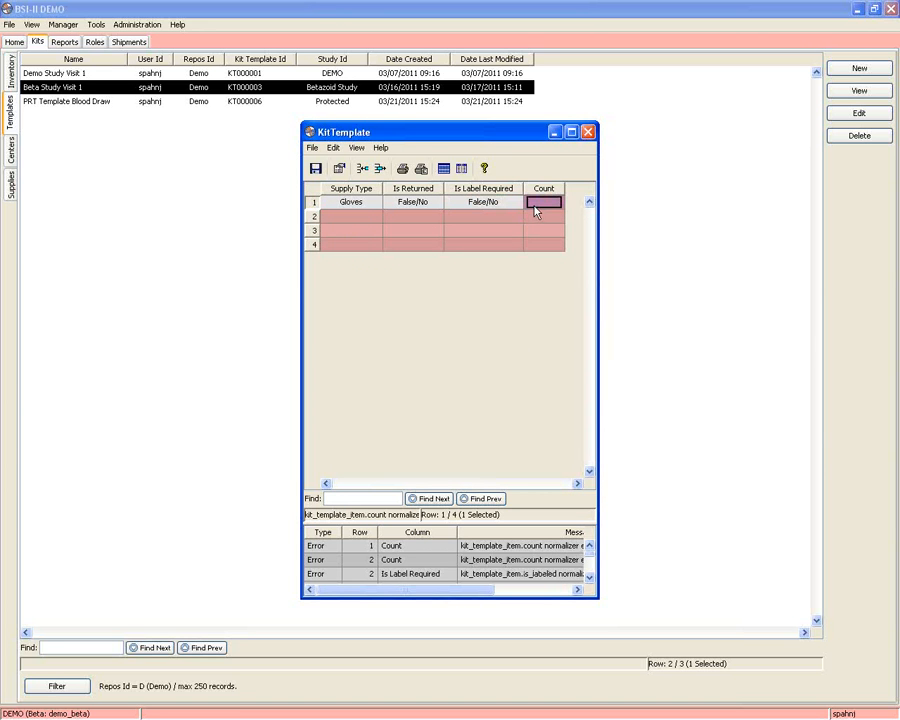
text(2)
Step: Set the supply types of rows 2 to 4 to EDTA Tub, Red Top Tube and PAXgene
click(368, 220)
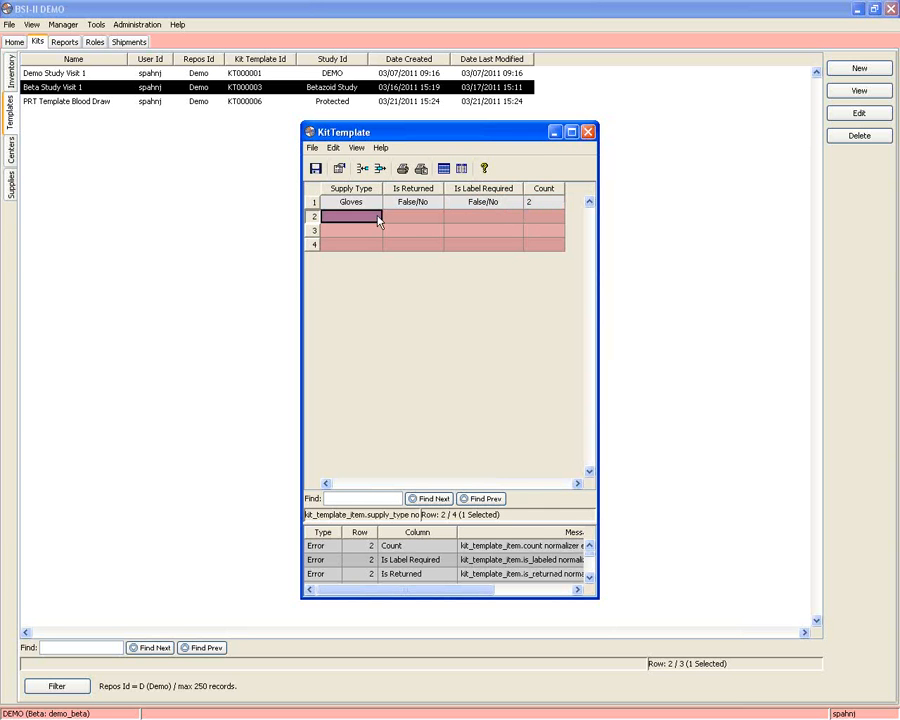
double_click(377, 217)
double_click(468, 311)
double_click(376, 231)
double_click(456, 321)
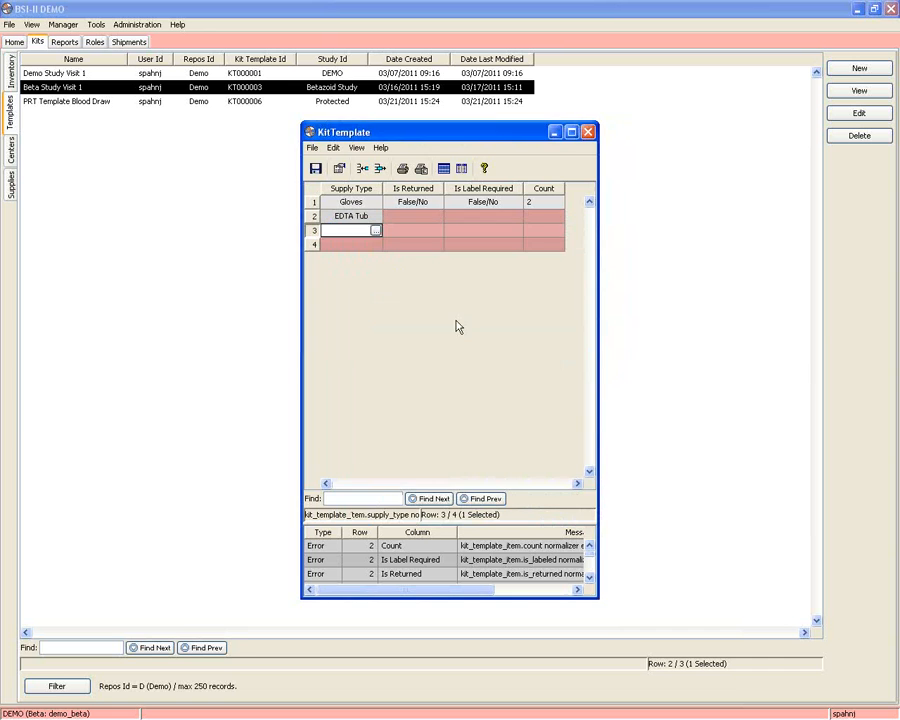
double_click(377, 245)
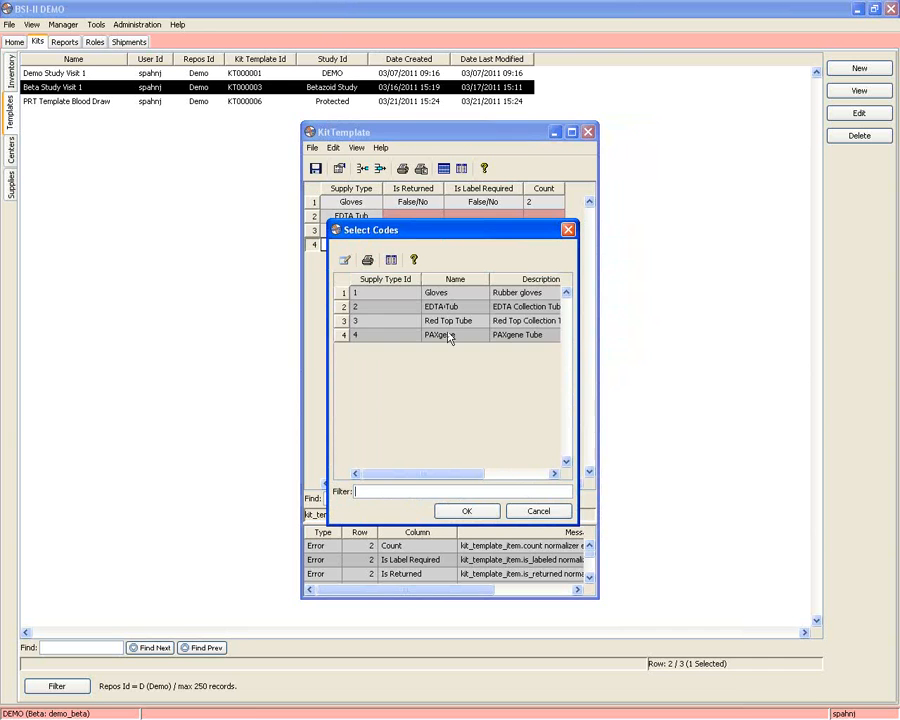
double_click(449, 337)
Step: Mark the EDTA Tub, Red Top Tube and PAXgene rows as returned (True/Yes)
click(426, 224)
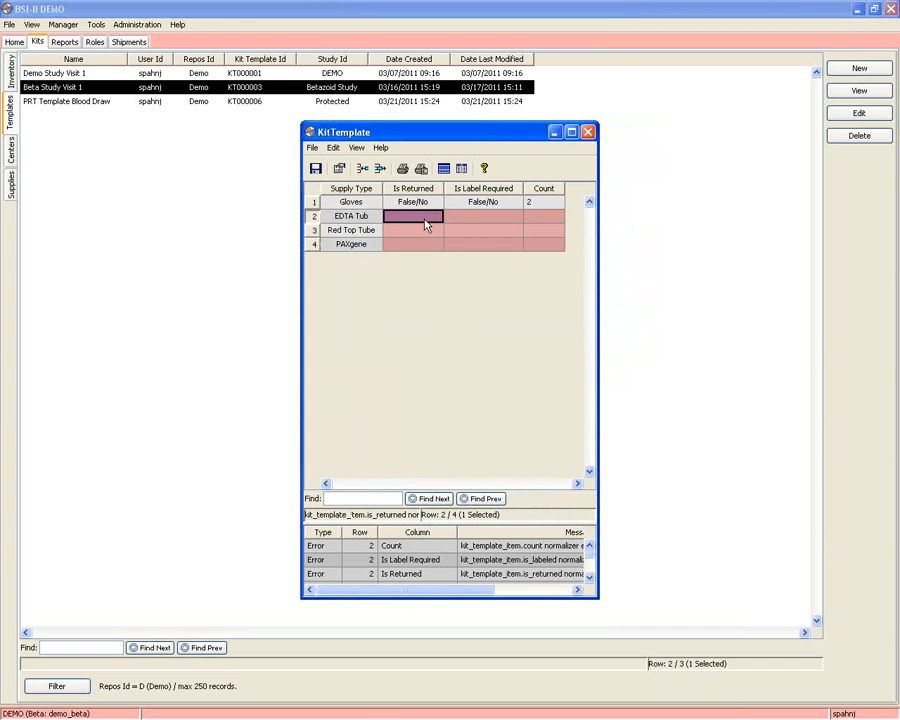
text(1)
key(Return)
text(1)
key(Return)
text(1)
Step: Mass-change Is Label Required to True/Yes for the three tube rows
drag(450, 244, 484, 216)
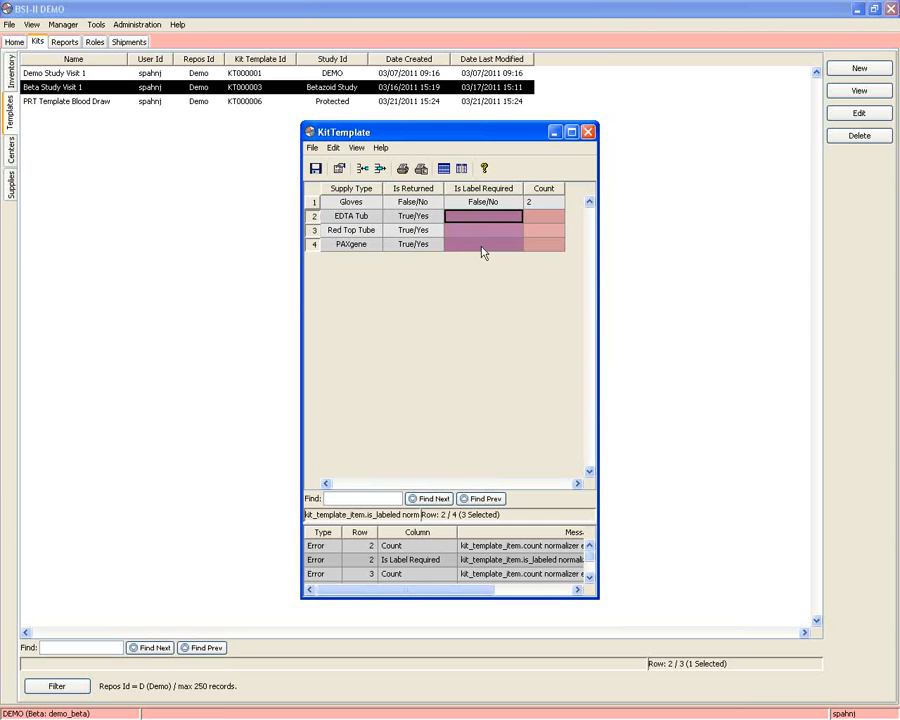
right_click(495, 194)
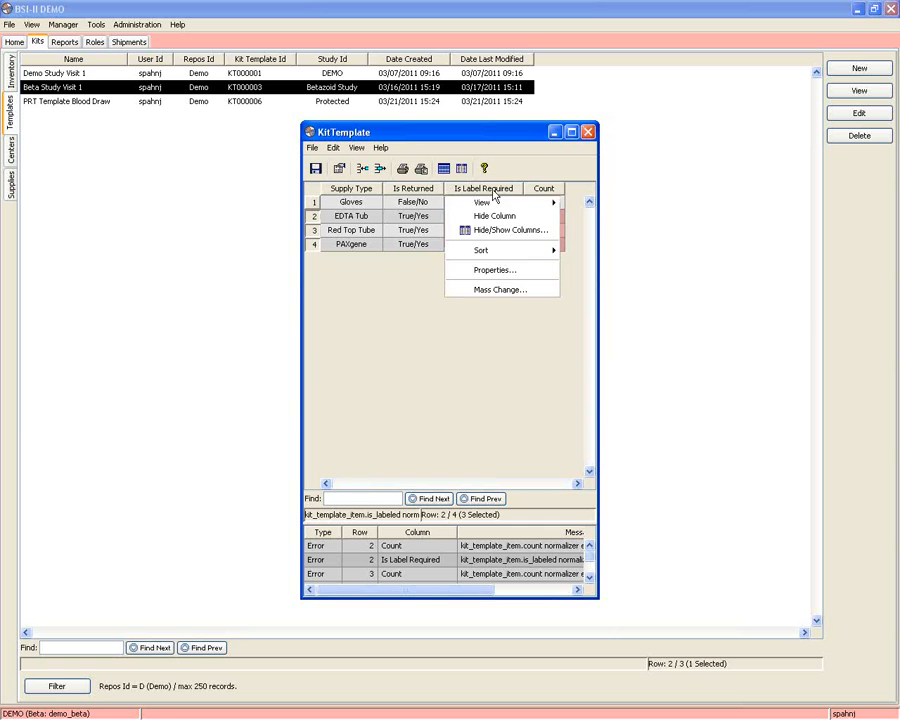
click(506, 294)
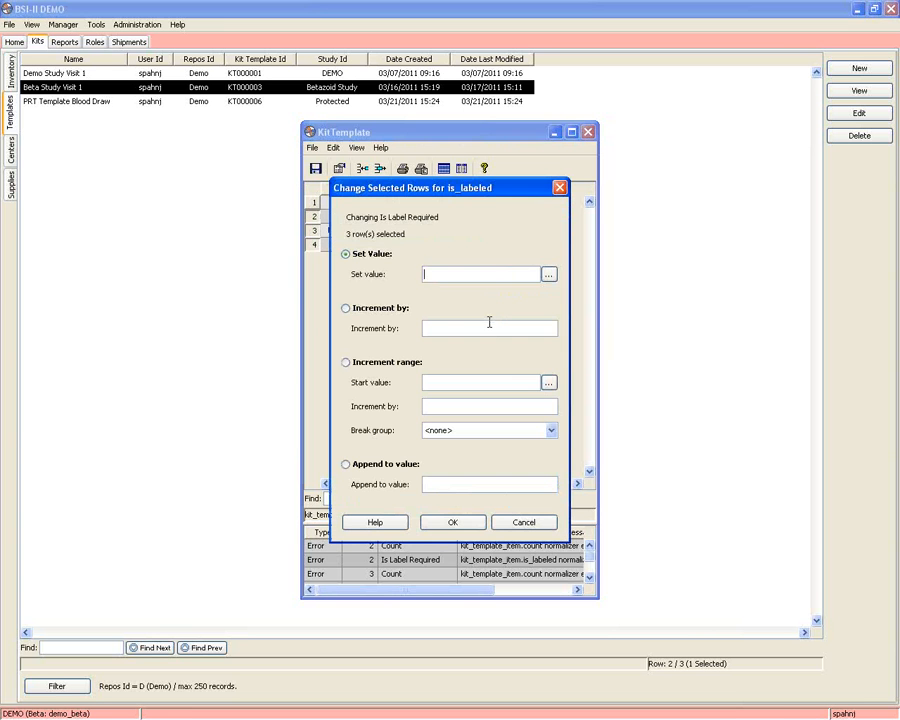
drag(498, 204, 529, 246)
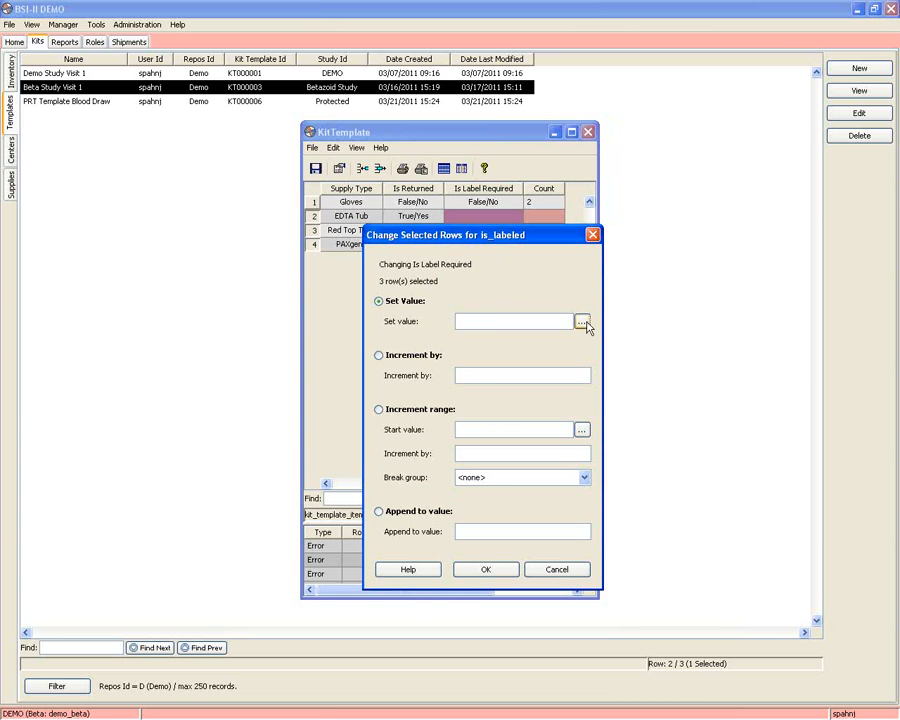
click(582, 322)
double_click(500, 354)
click(488, 570)
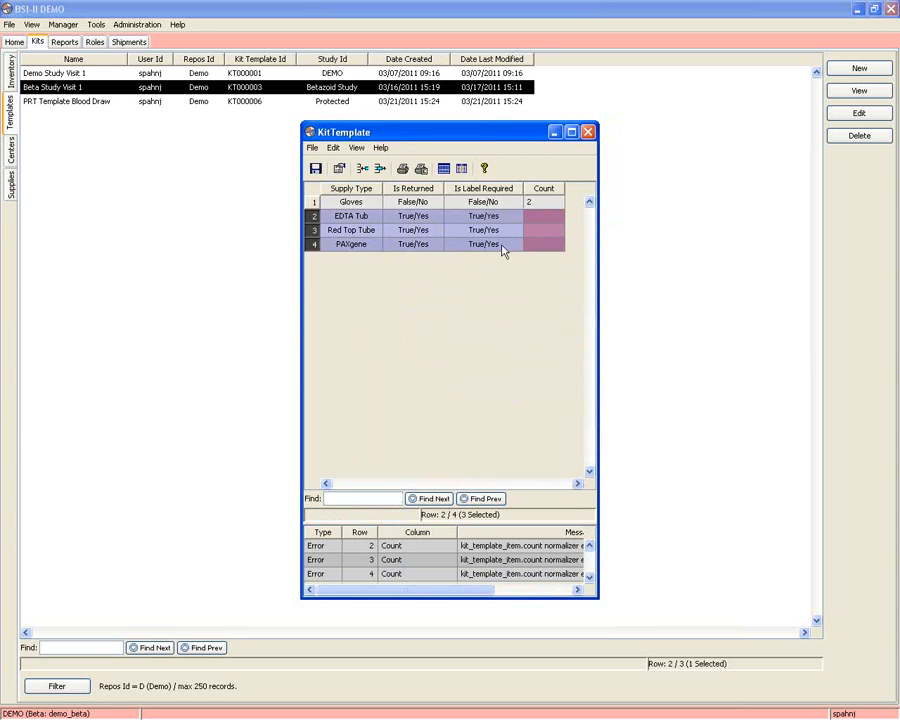
Step: Set the count of each of the three tube rows to 1, and save and close the kit template
double_click(543, 216)
text(1)
double_click(543, 230)
text(1)
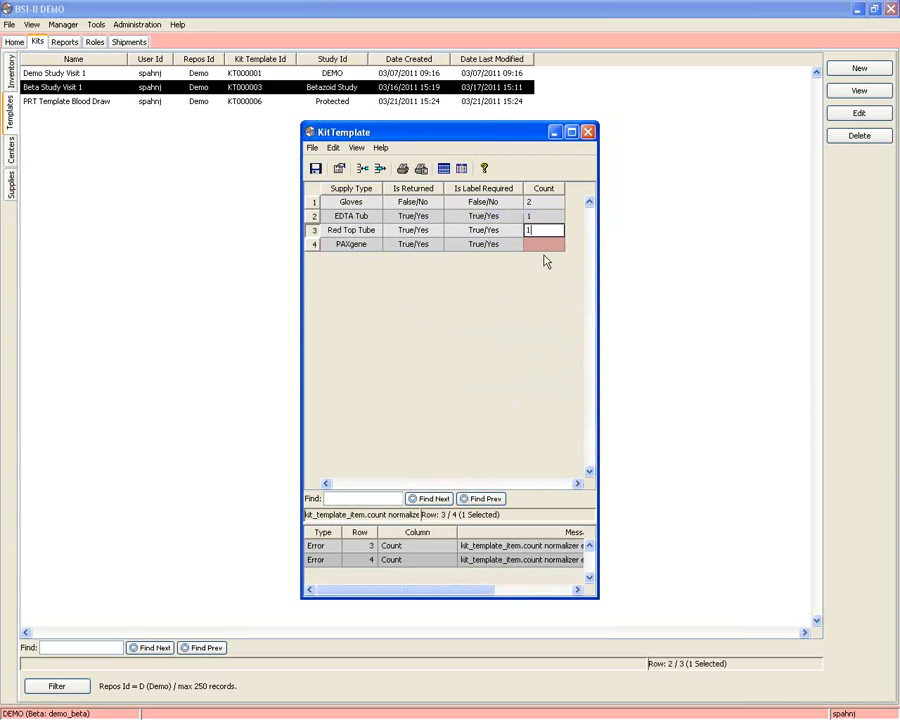
key(Return)
text(1)
key(Return)
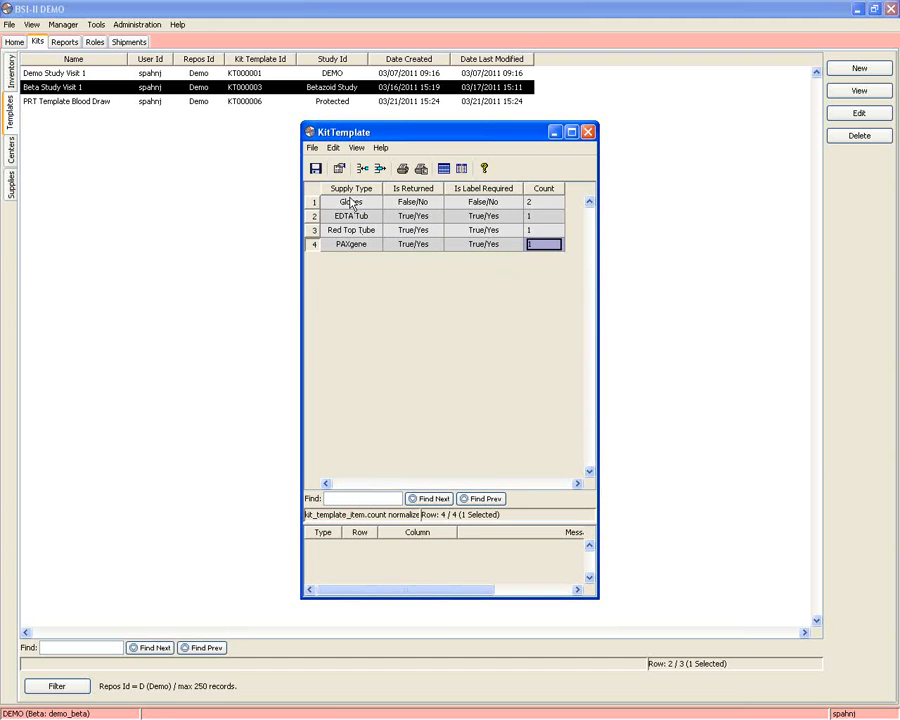
click(316, 169)
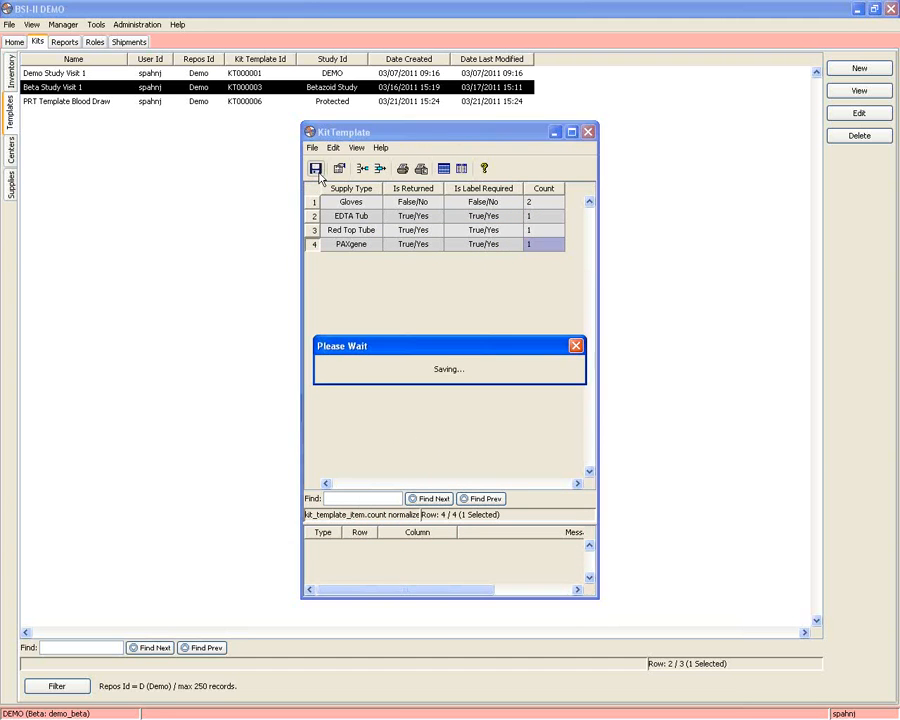
click(587, 132)
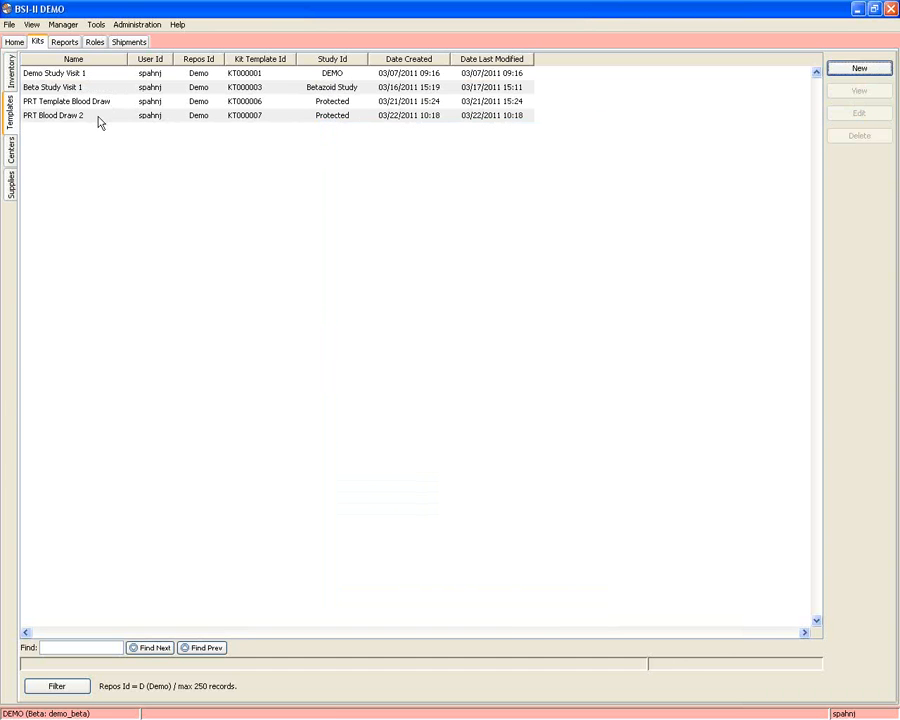
Step: Look over the kit templates list and examine the status of each kit in the inventory
click(155, 116)
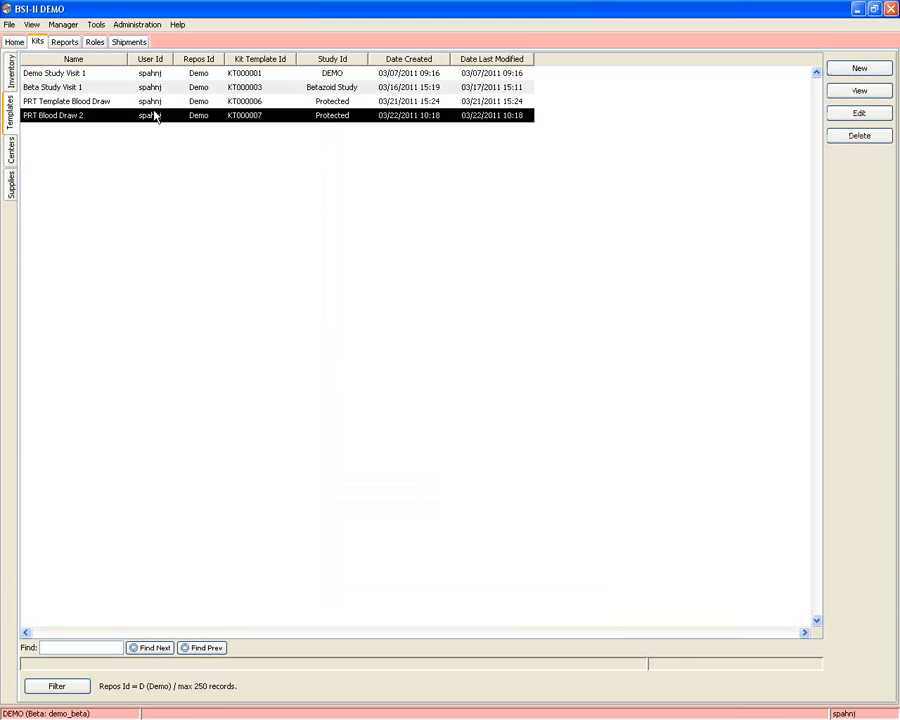
click(155, 102)
click(160, 88)
click(158, 74)
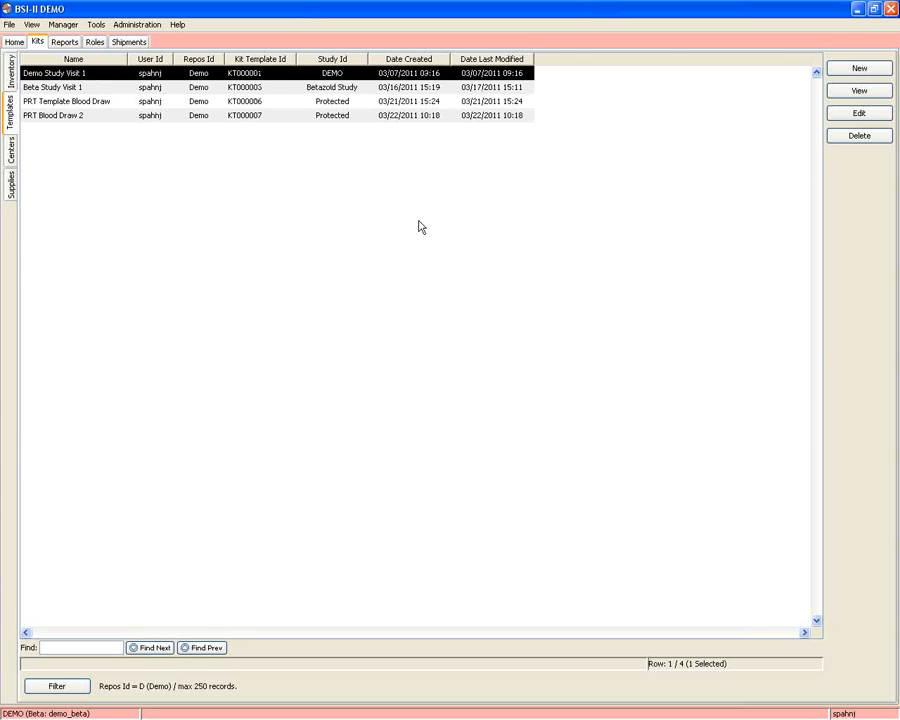
click(11, 70)
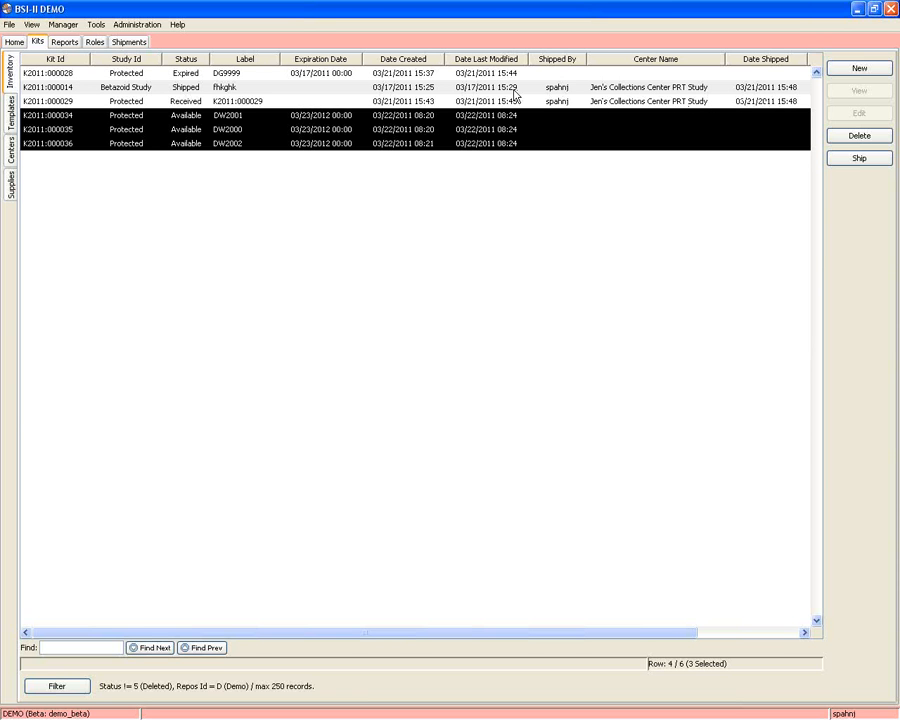
click(192, 79)
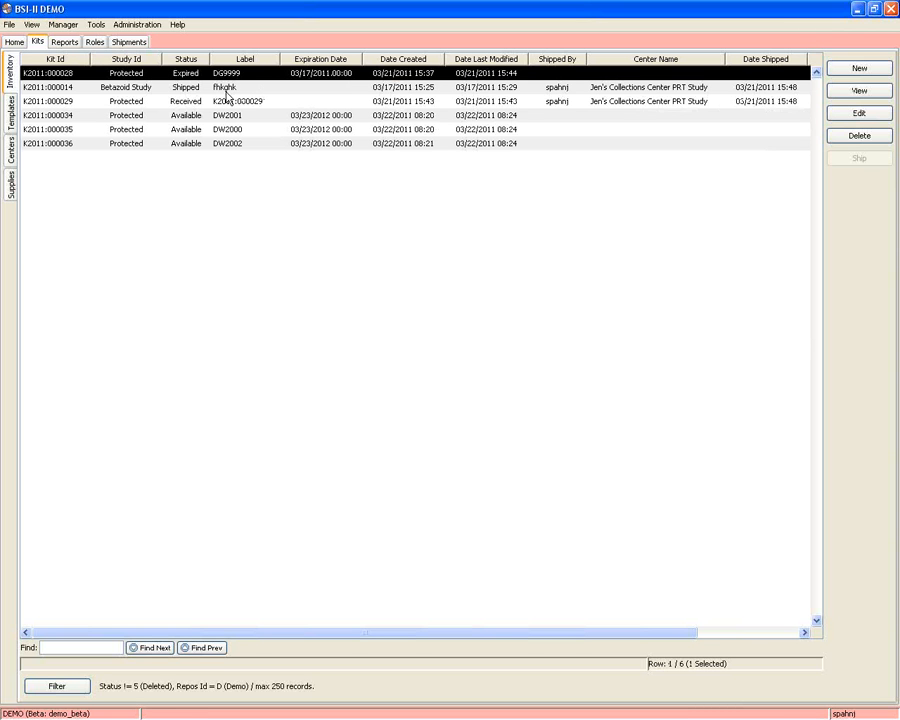
click(192, 88)
click(195, 104)
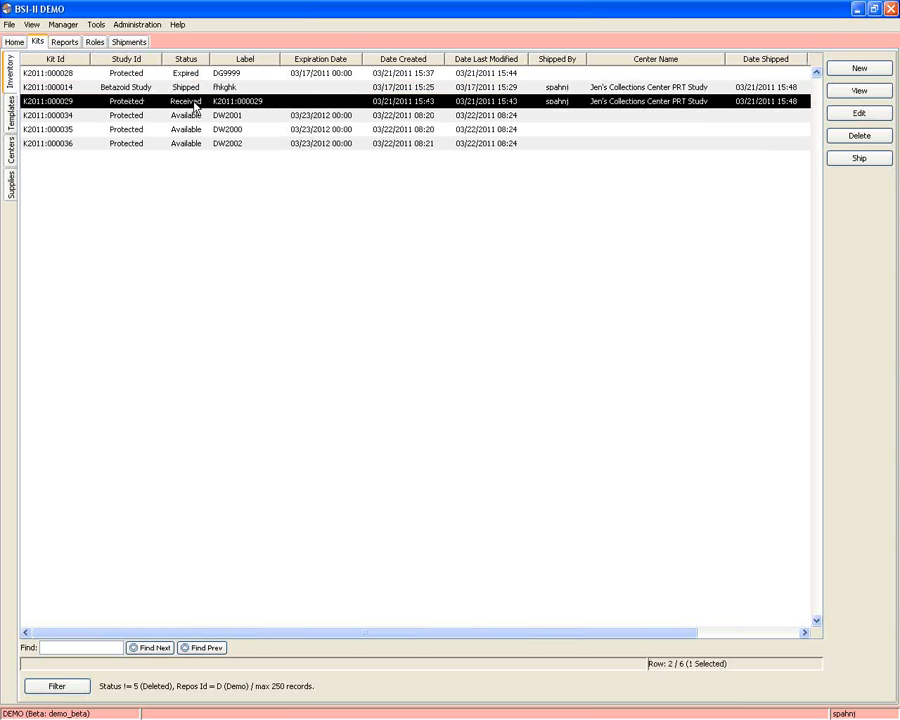
key(Down)
key(Down)
key(Down)
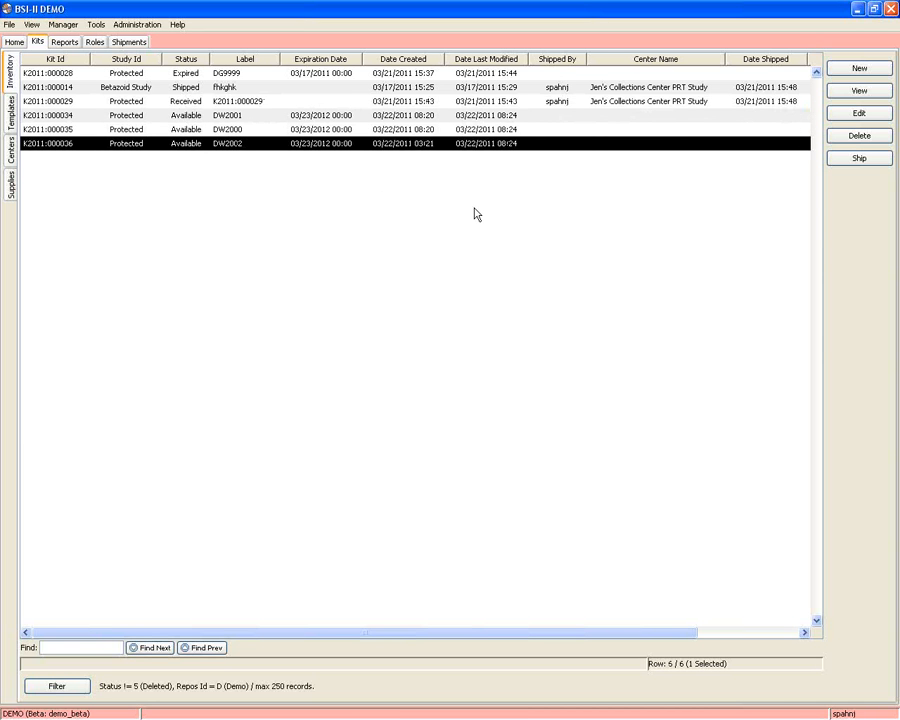
Step: Start a new kit in the inventory with the label DW2003 and assign it to the PRT study
click(855, 70)
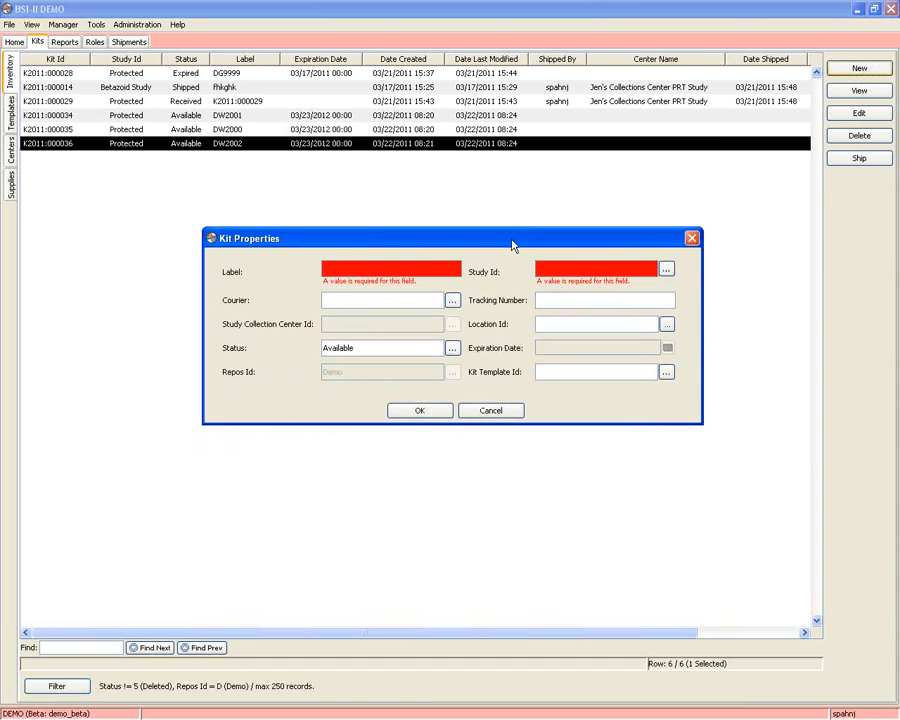
drag(510, 277, 513, 242)
text(DW)
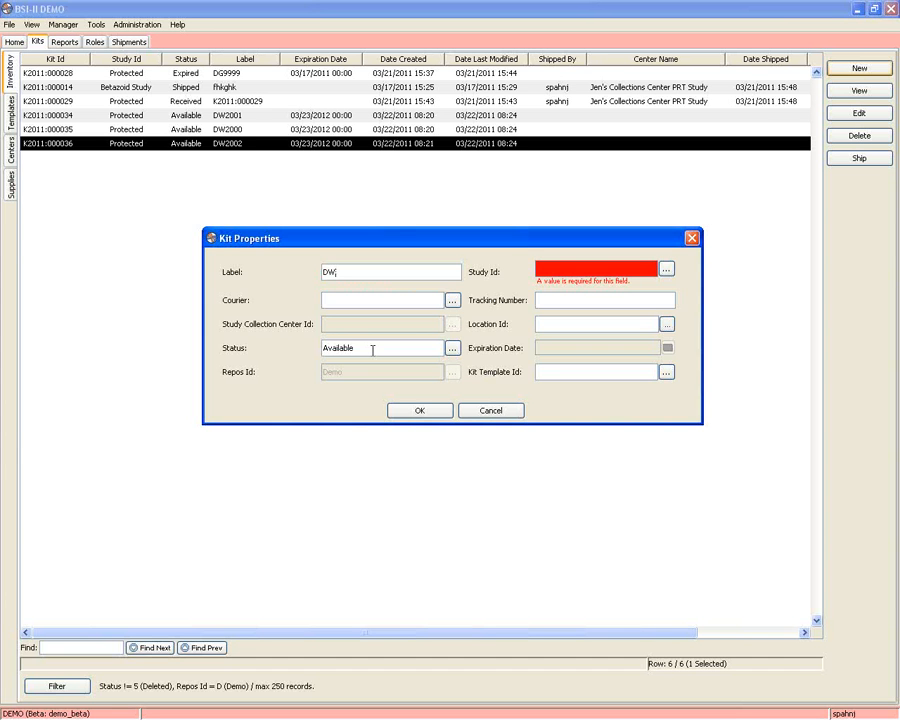
text(2003)
click(666, 268)
scroll(387, 414, down, 1)
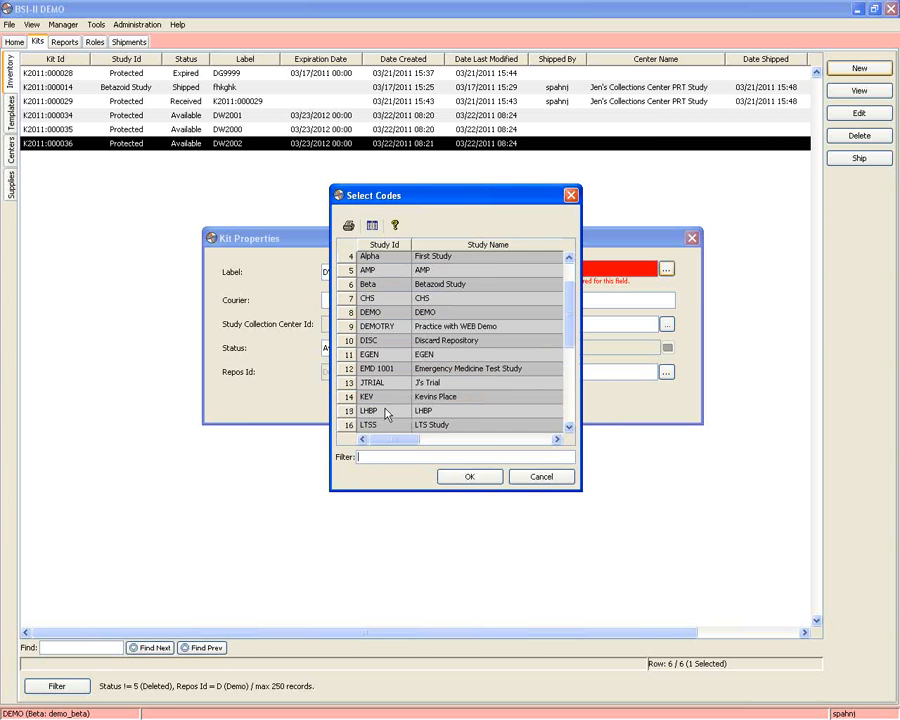
scroll(385, 410, down, 2)
double_click(383, 418)
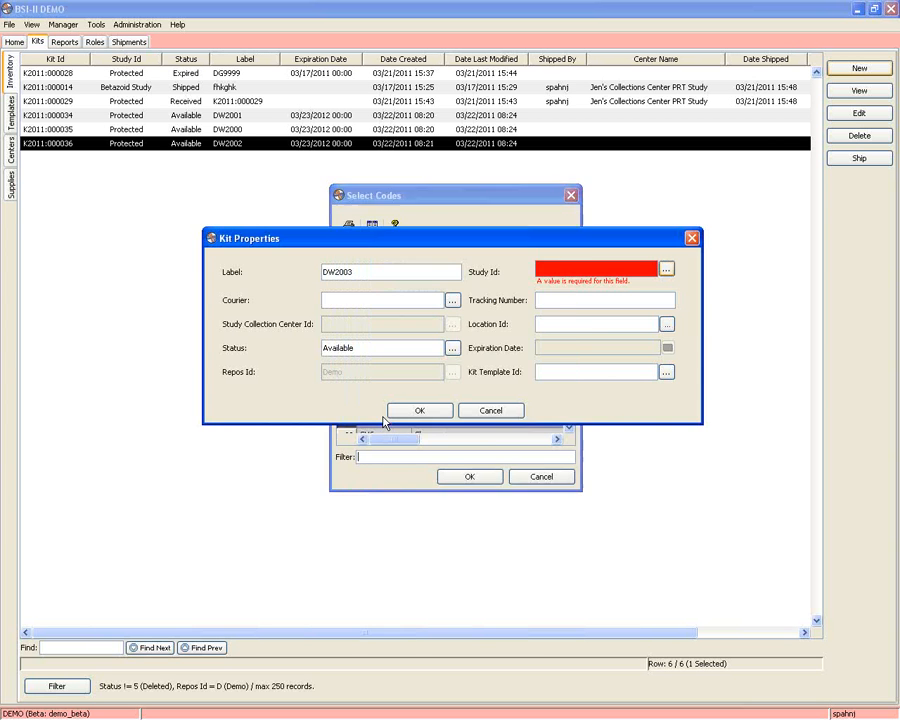
Step: Set the new kit's location to Building 5, Room Tissue/Slide
click(414, 301)
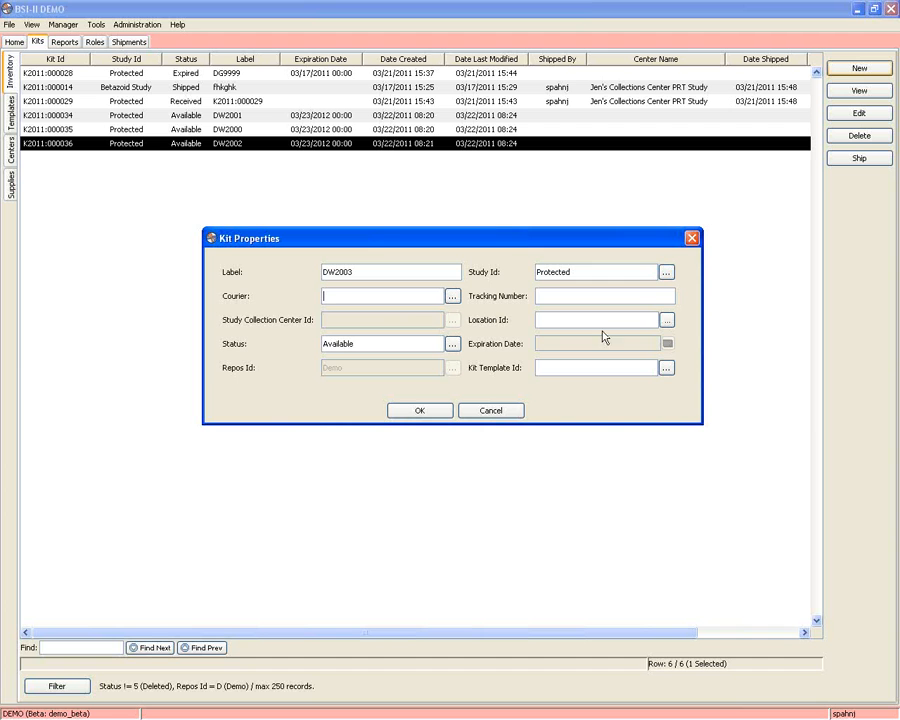
click(666, 320)
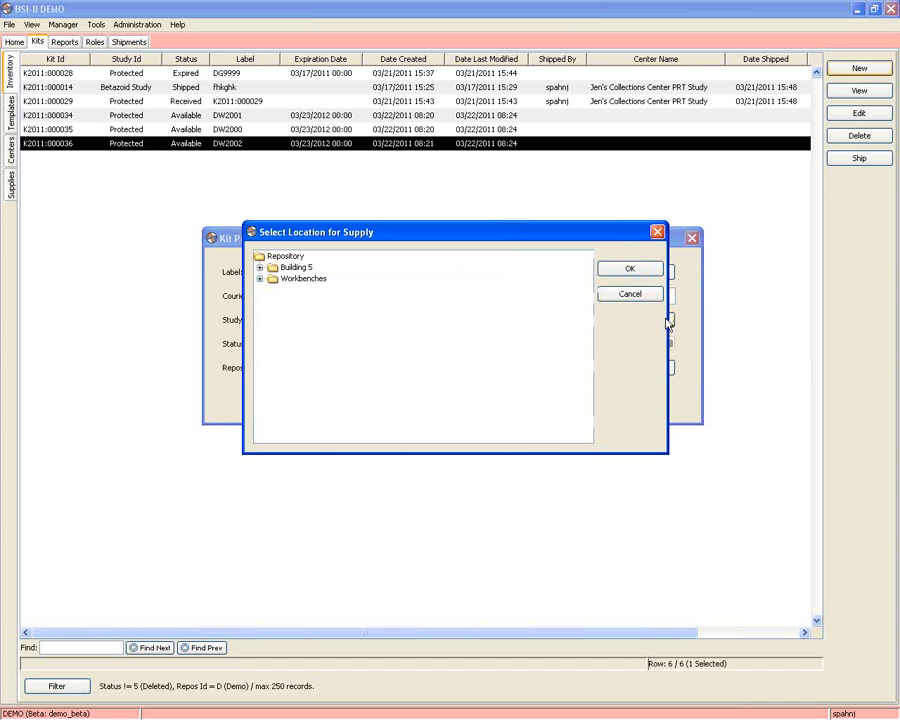
click(260, 267)
click(300, 301)
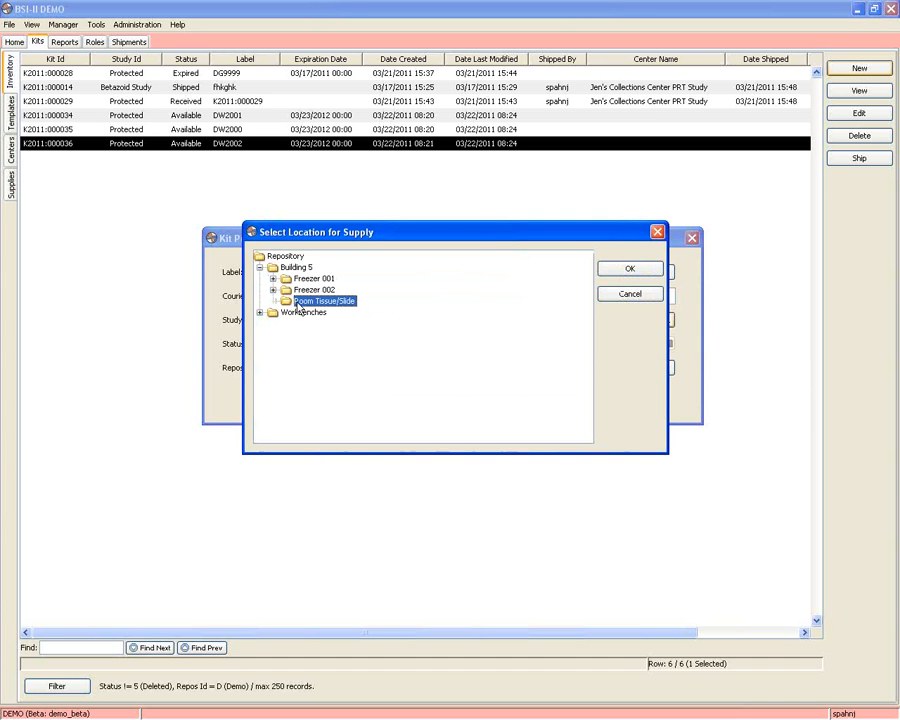
click(616, 271)
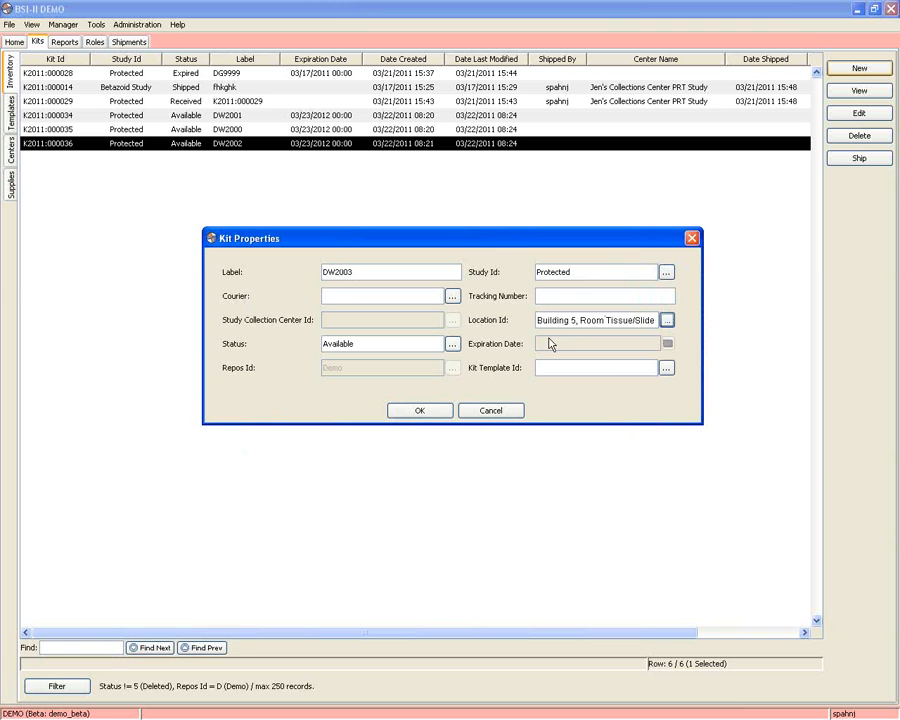
Step: Look over the status codes available for the kit, and close the list without choosing another code
click(452, 343)
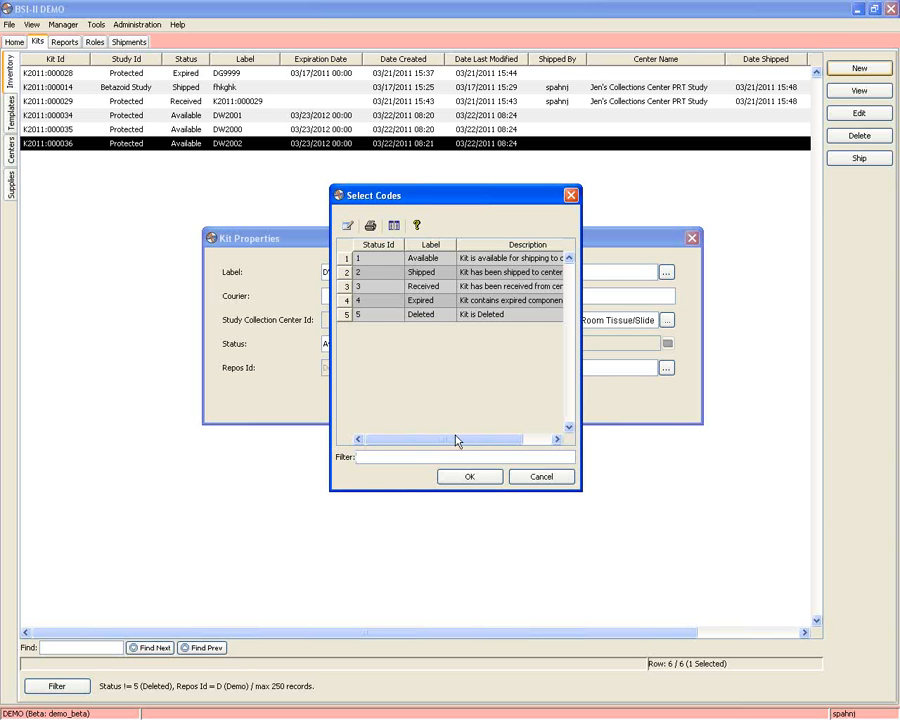
click(467, 482)
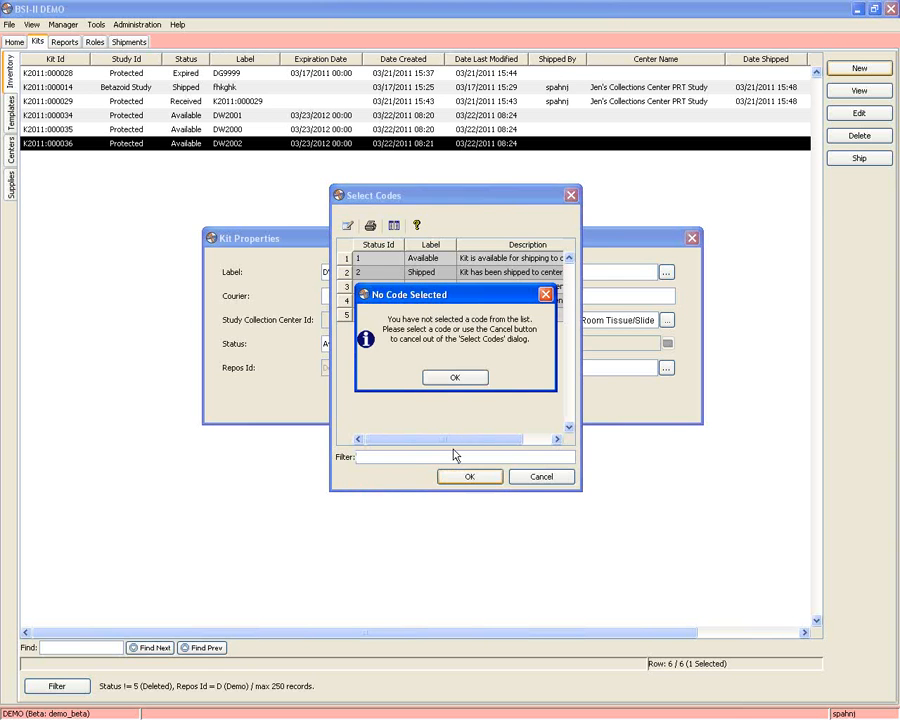
click(468, 382)
click(571, 196)
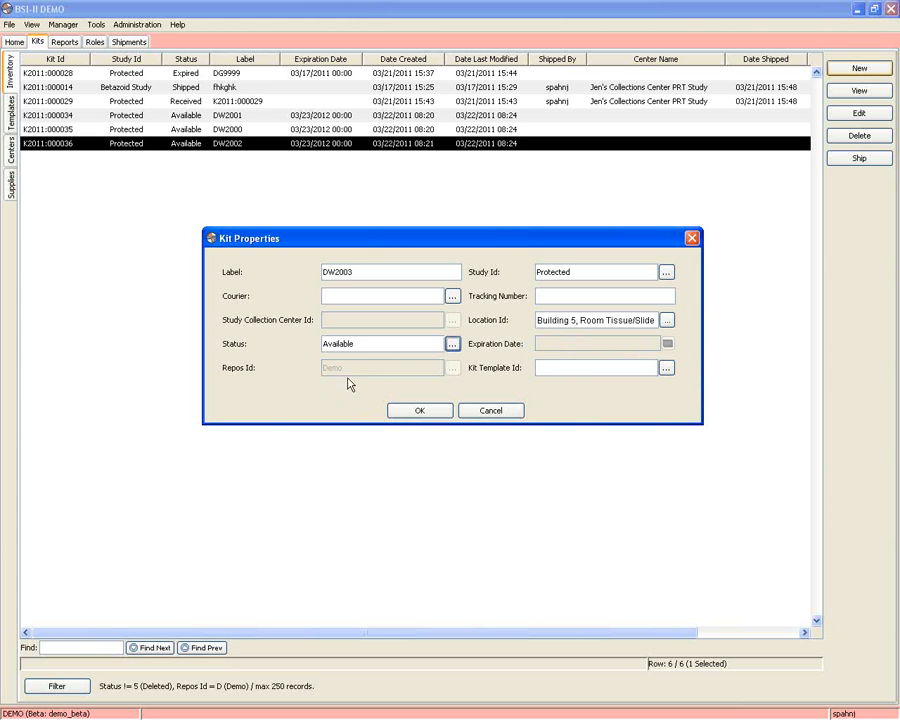
Step: Base the kit on the PRT Template Blood Draw template, confirm its properties and maximize the kit's component sheet
click(666, 368)
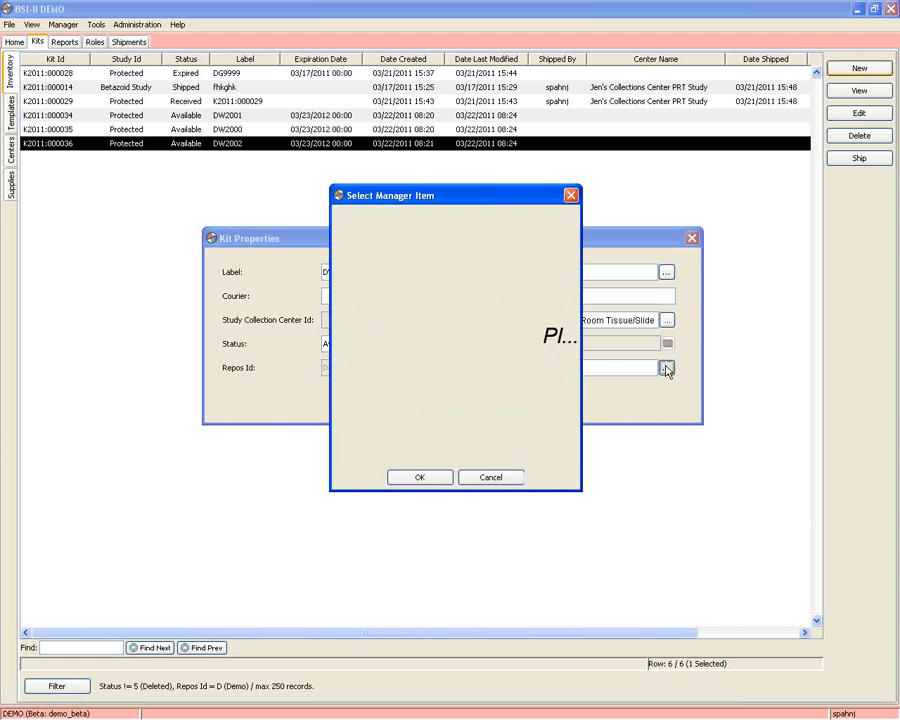
click(407, 258)
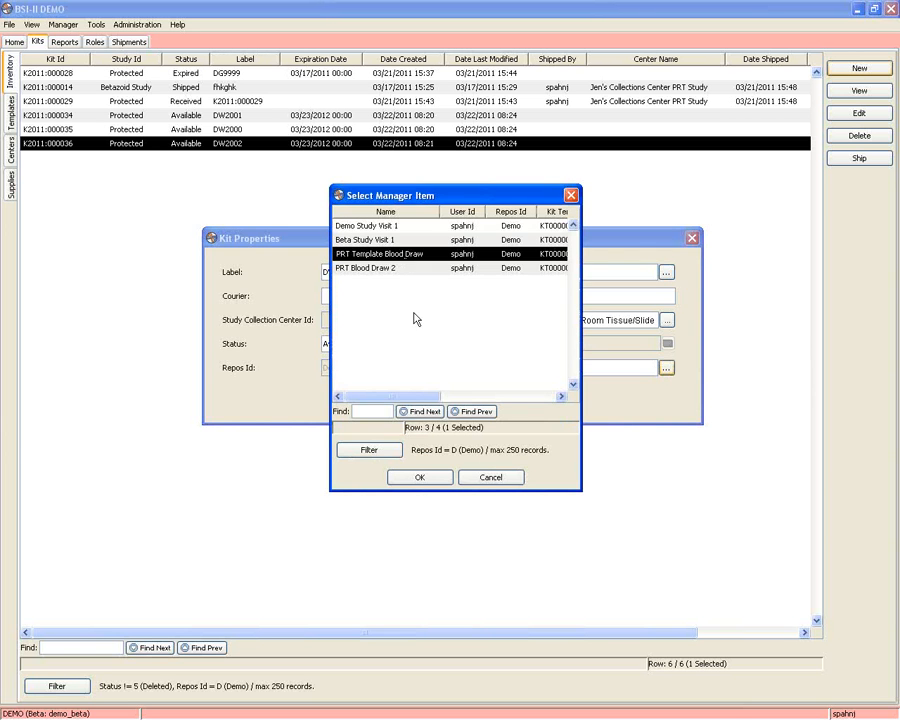
click(420, 478)
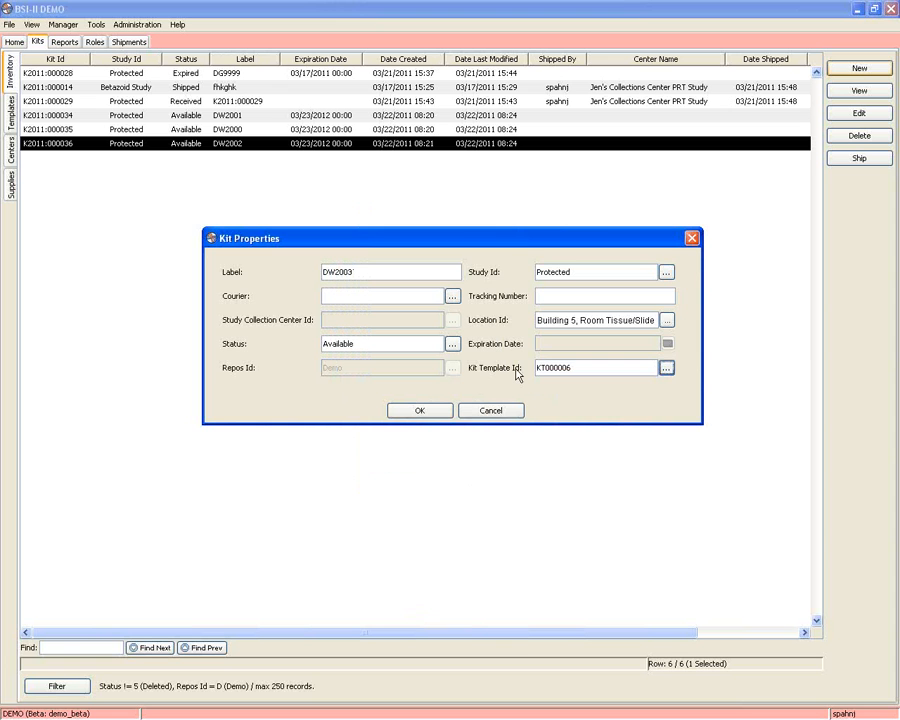
click(438, 410)
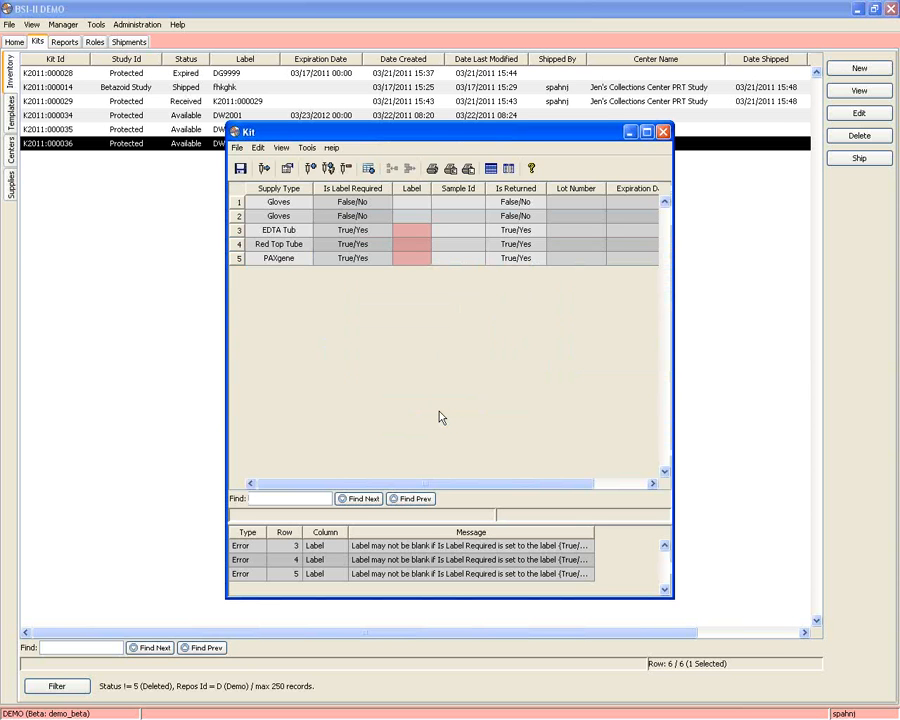
click(646, 131)
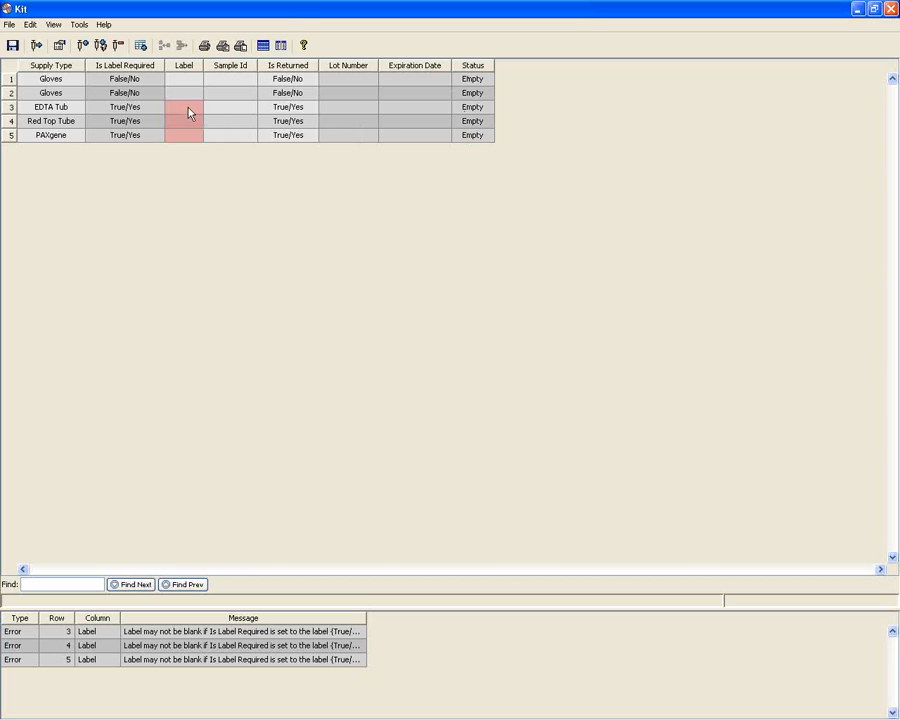
Step: Try to assign an inventory supply to the first Gloves row
click(10, 79)
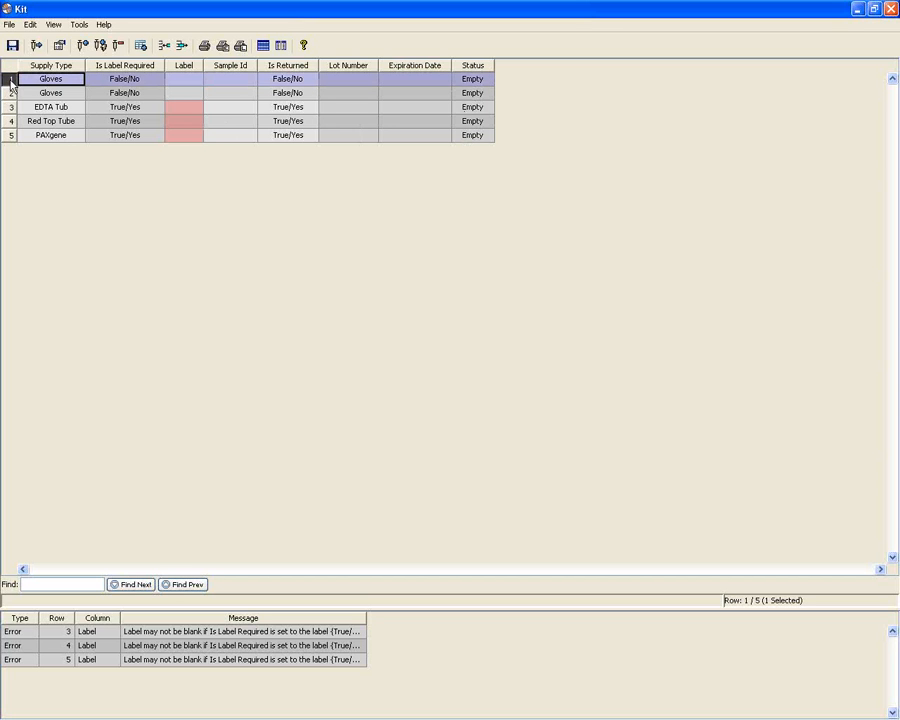
click(82, 47)
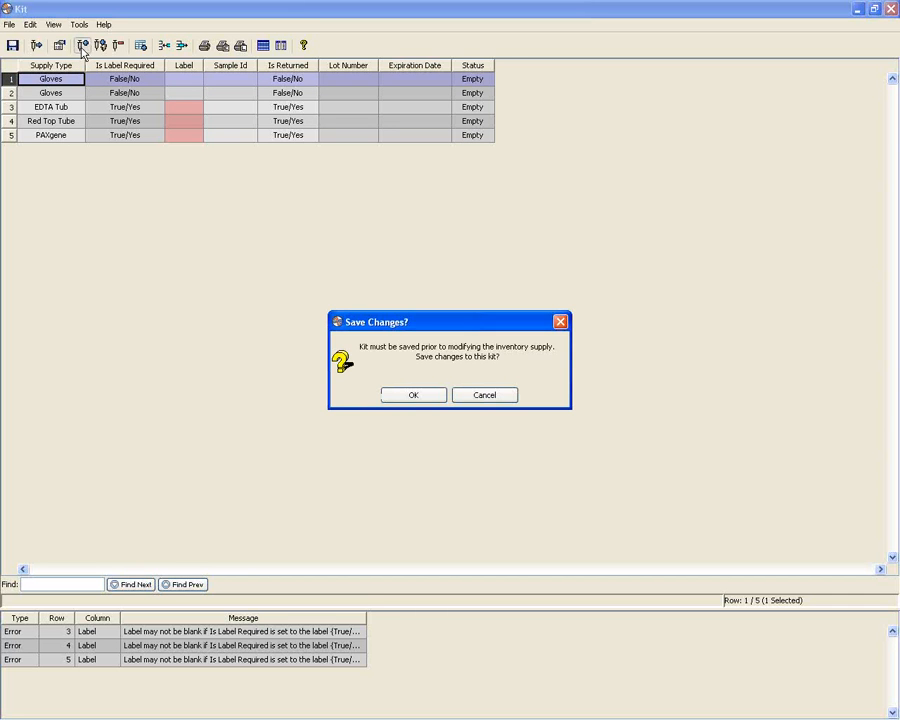
click(422, 398)
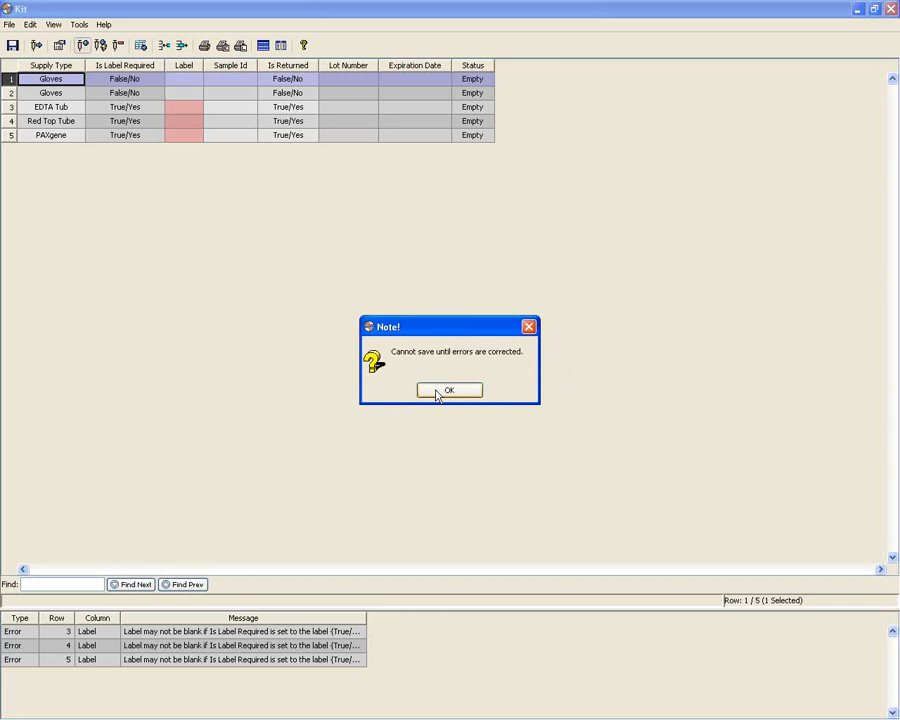
click(437, 393)
Step: Mass-change the labels of the three tube rows to a range starting at DW2003 0001 with increment 1, and save the kit
drag(185, 112, 191, 148)
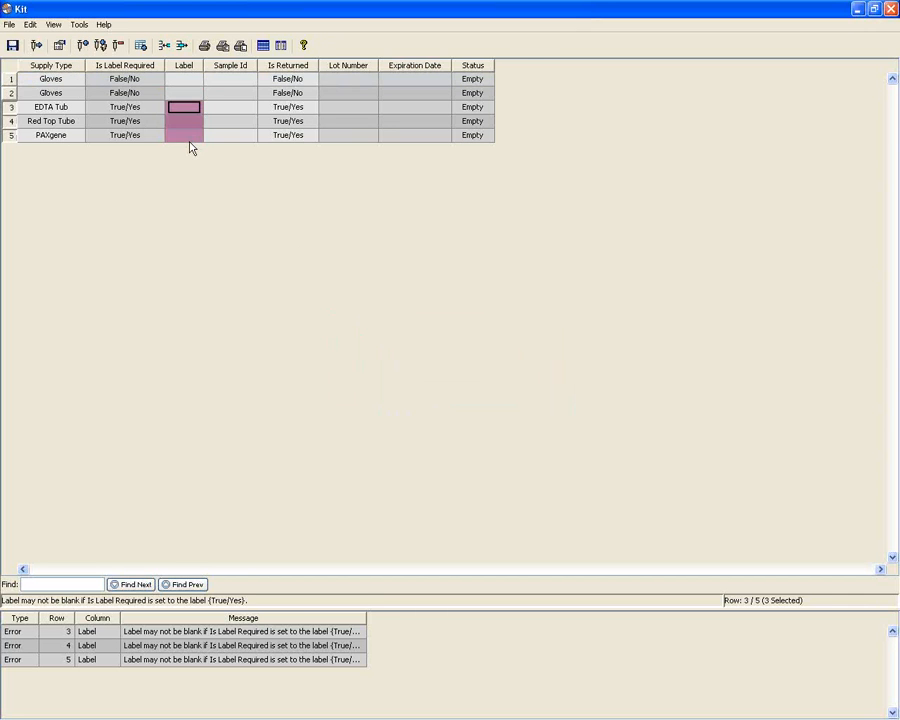
drag(204, 65, 234, 65)
right_click(220, 68)
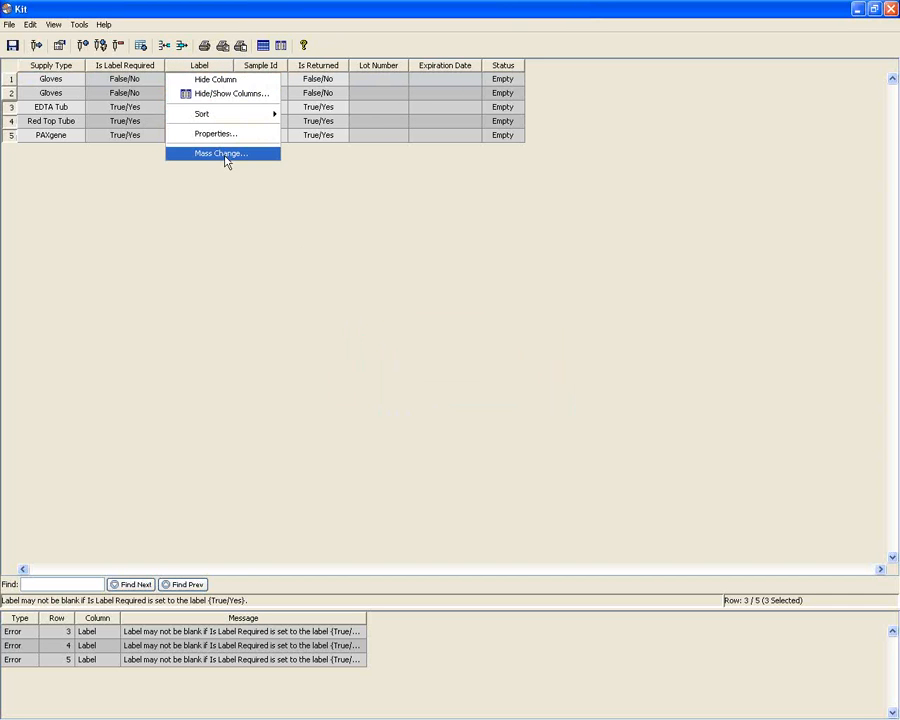
click(226, 160)
click(441, 382)
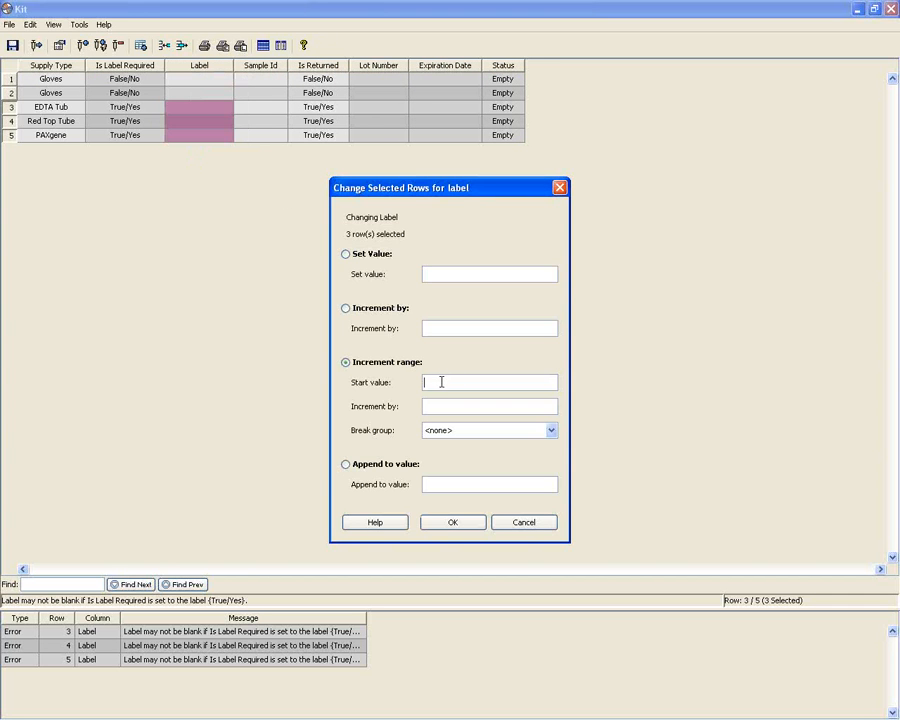
text(DW2003 0004)
click(432, 405)
text(1)
click(458, 523)
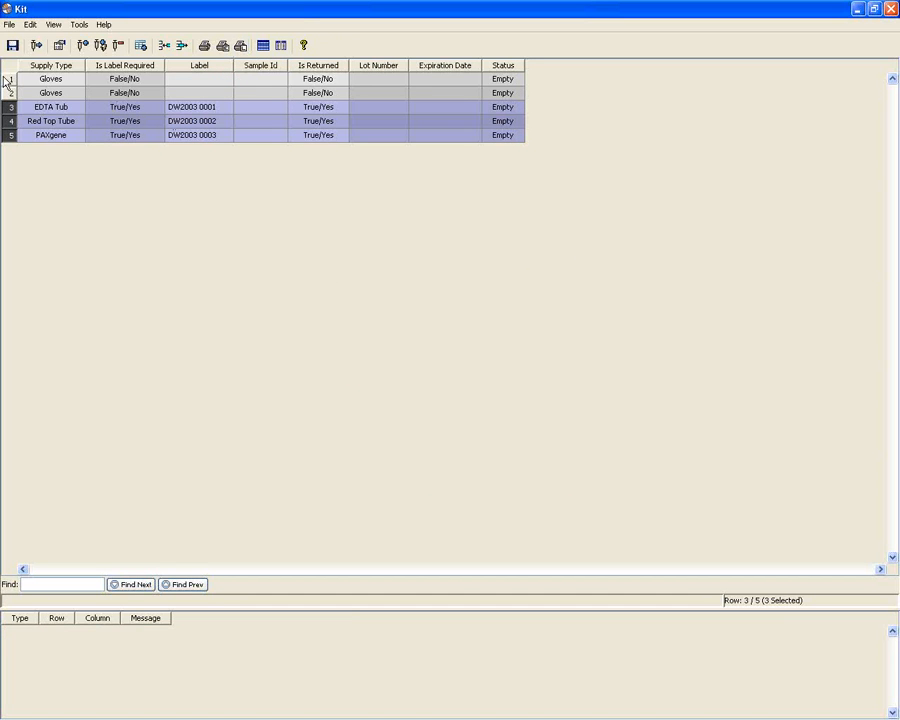
click(13, 45)
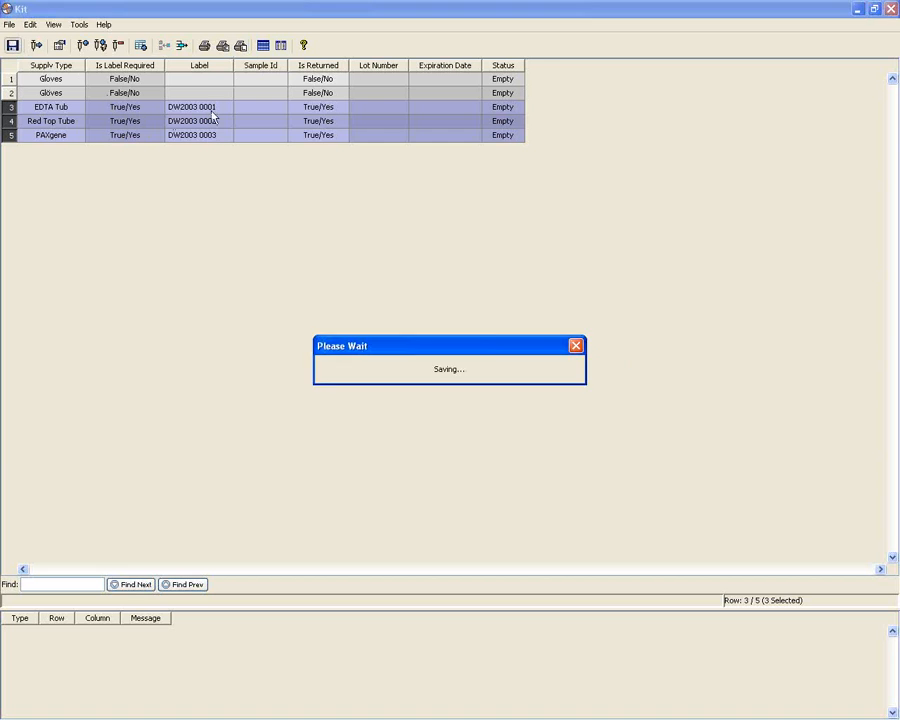
Step: Mass-change the Sample Id of the three tube rows to DW2003
right_click(266, 74)
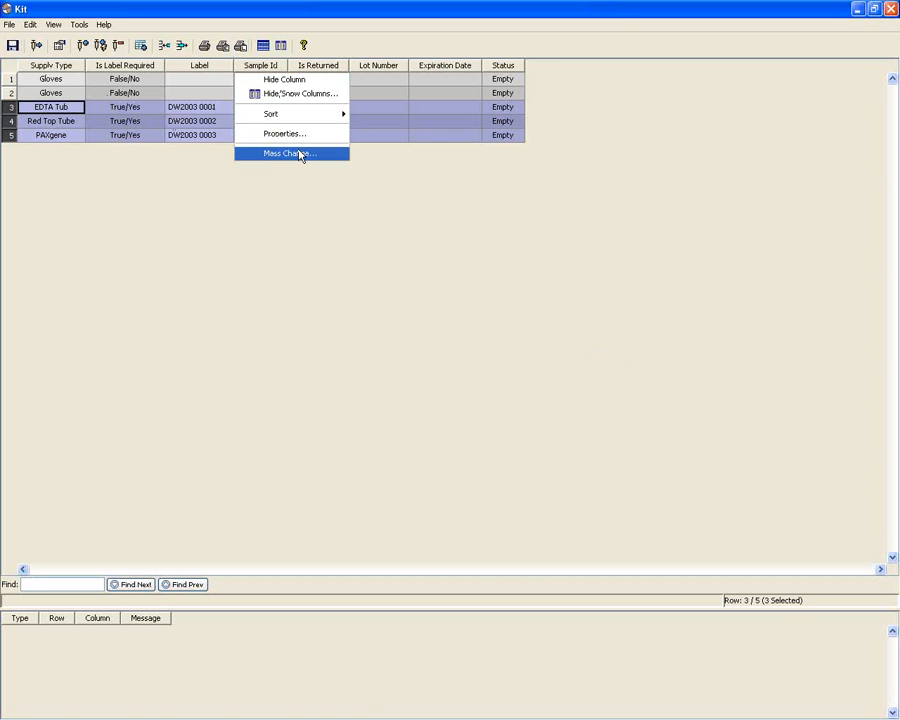
click(301, 154)
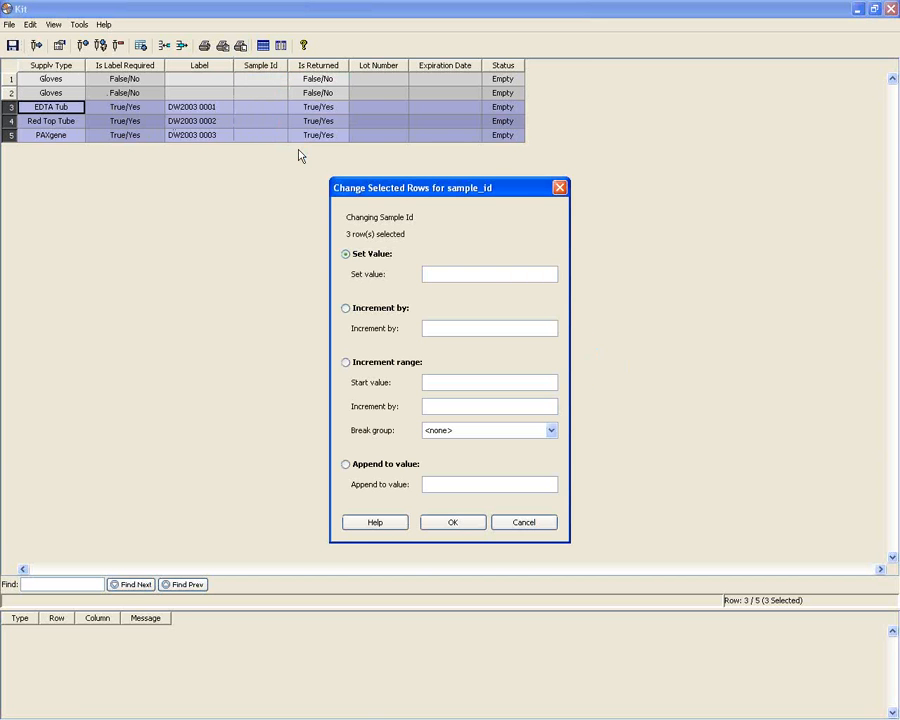
text(Dw2003)
text(W)
click(460, 522)
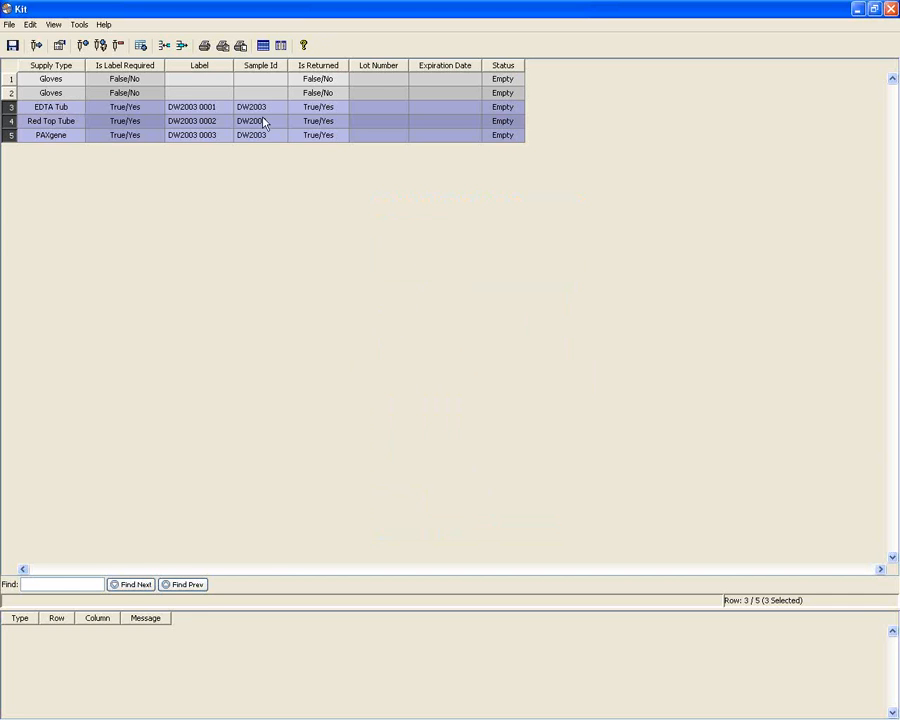
Step: Save the kit and fill the first Gloves row with the testsupply gloves from the supply inventory
click(7, 82)
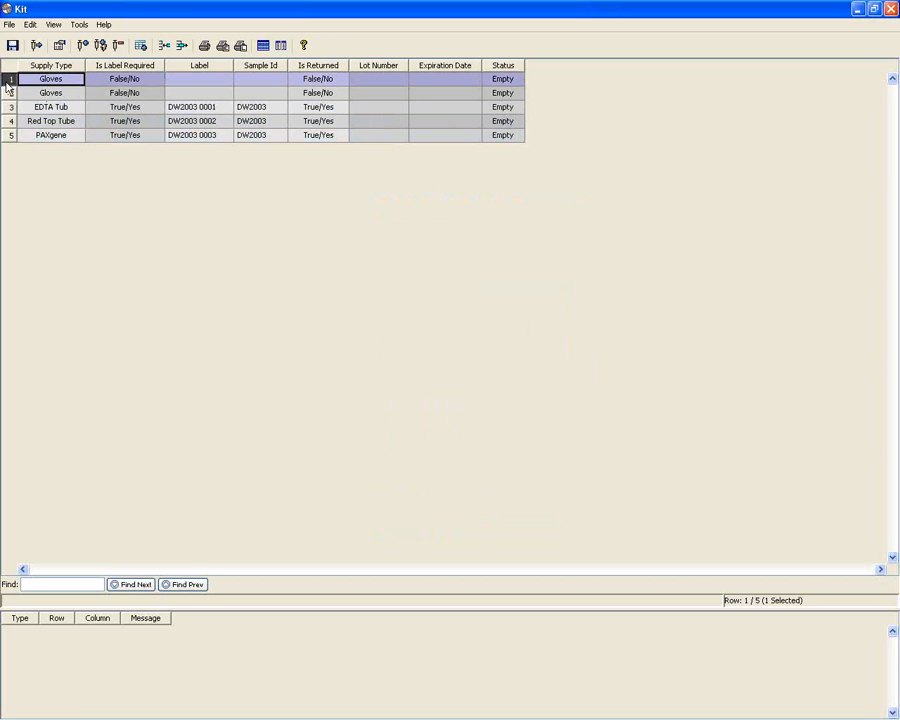
click(82, 45)
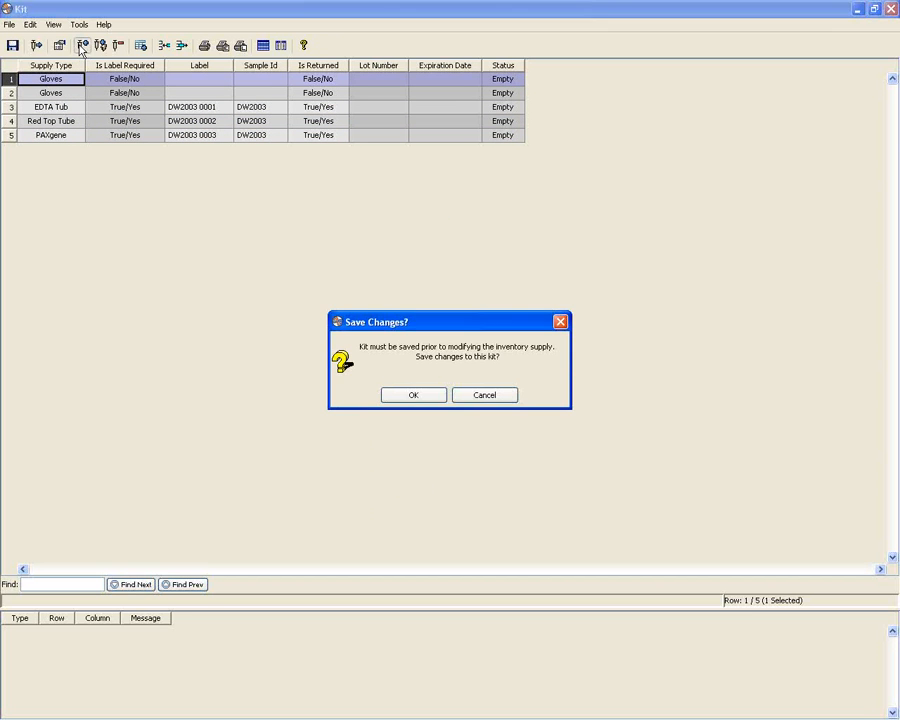
click(422, 396)
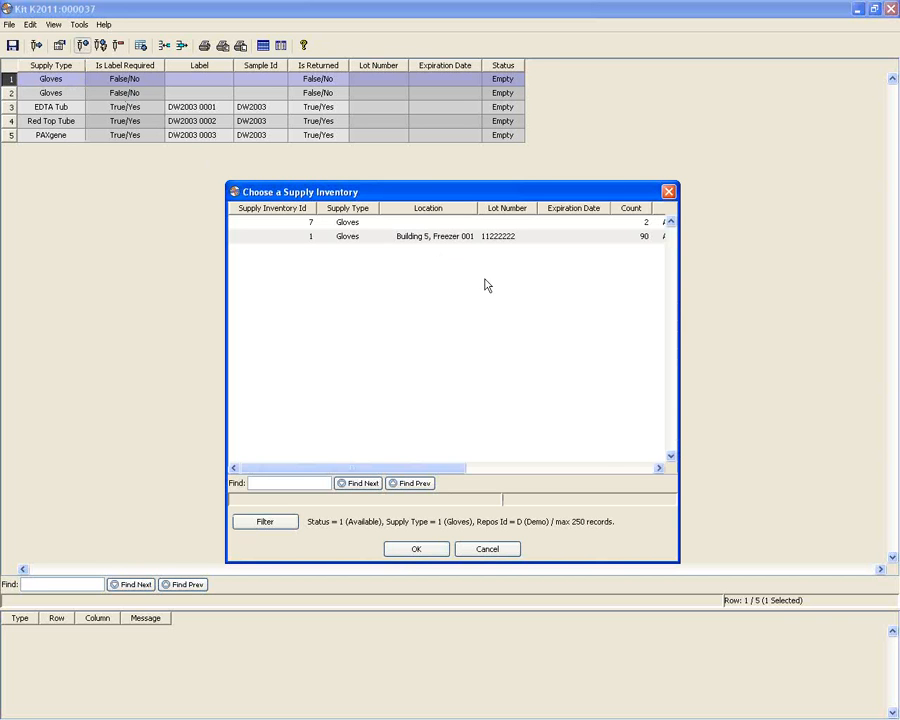
drag(372, 469, 541, 469)
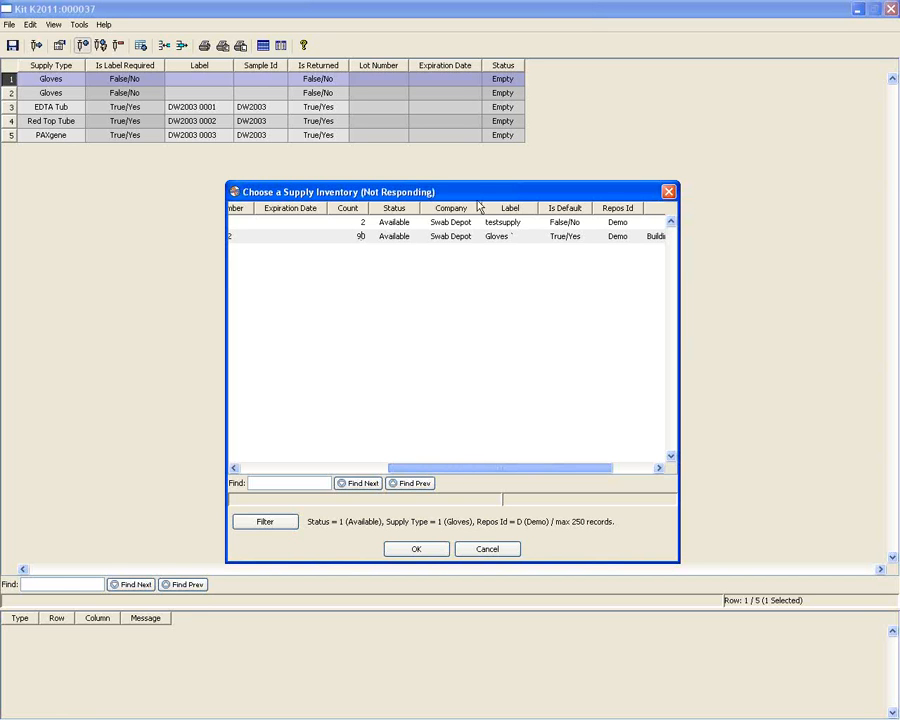
click(418, 550)
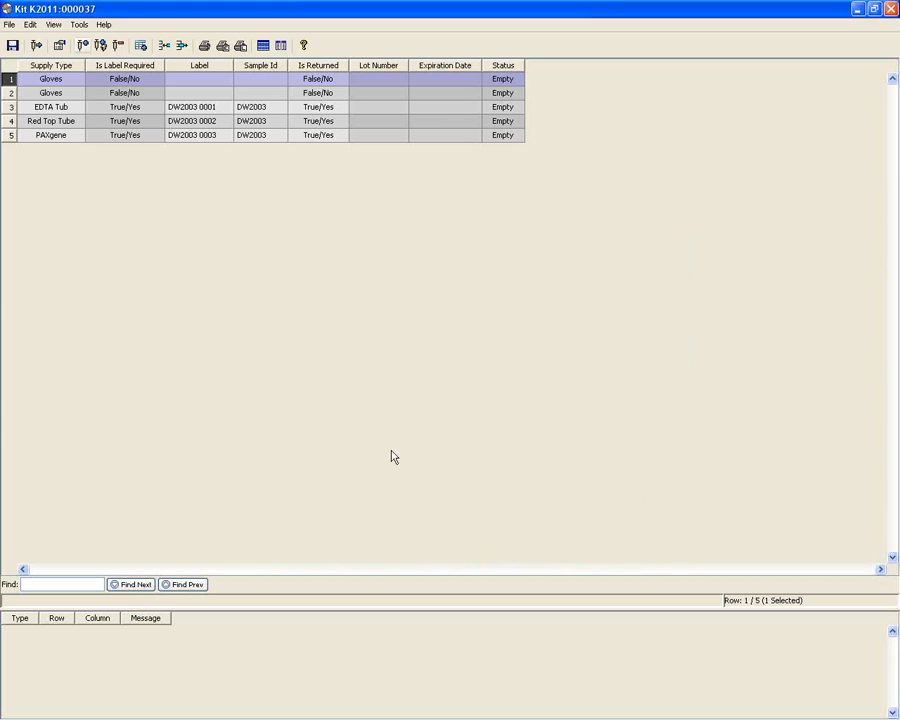
Step: Auto-fill all empty components of the kit from the supply inventory
click(12, 92)
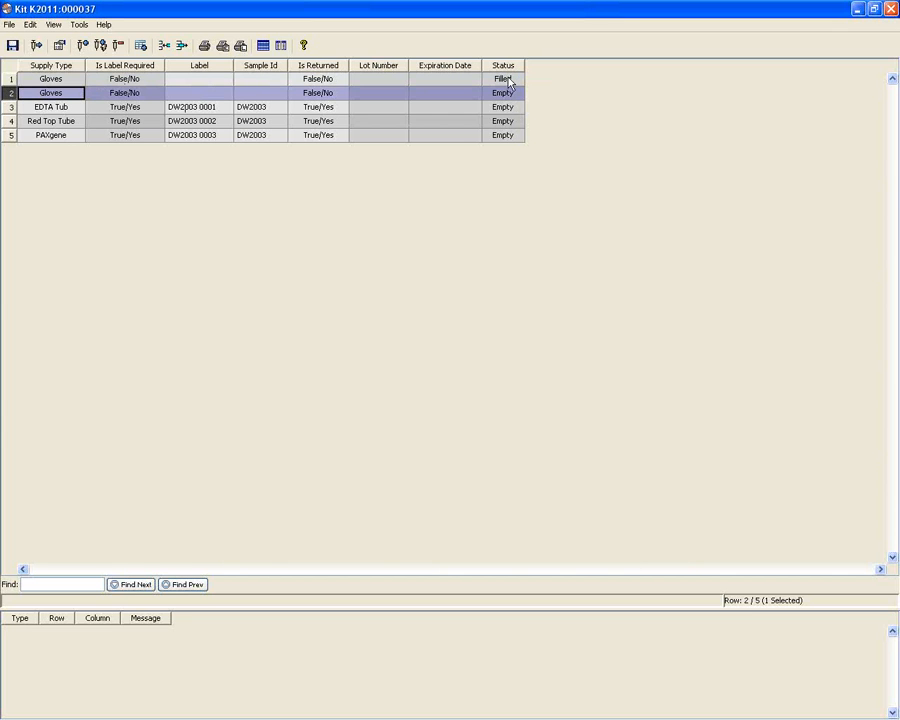
click(12, 107)
drag(12, 94, 12, 138)
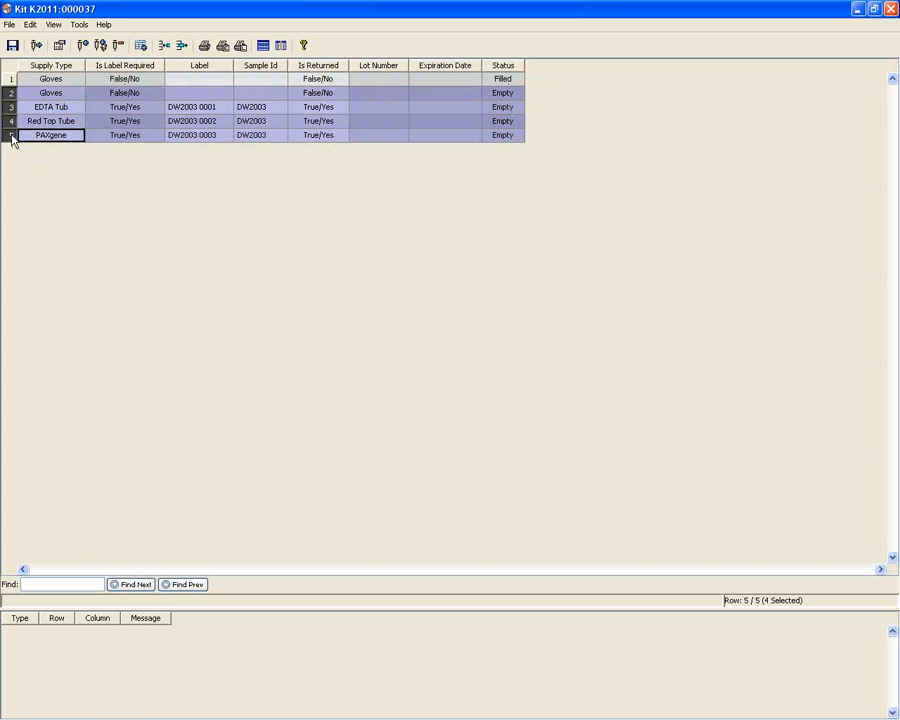
click(100, 46)
click(383, 308)
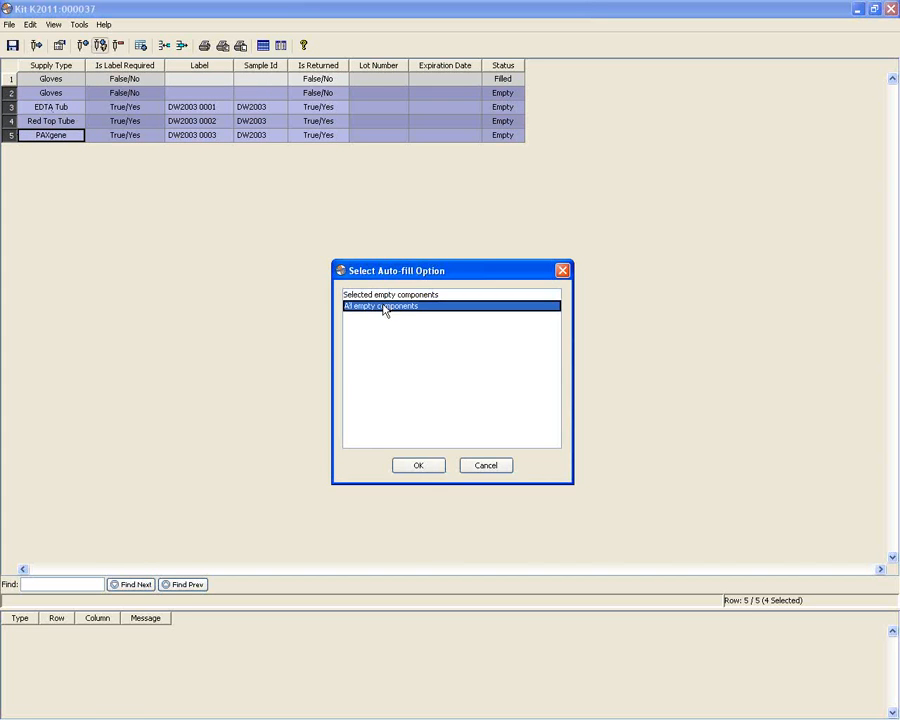
click(417, 466)
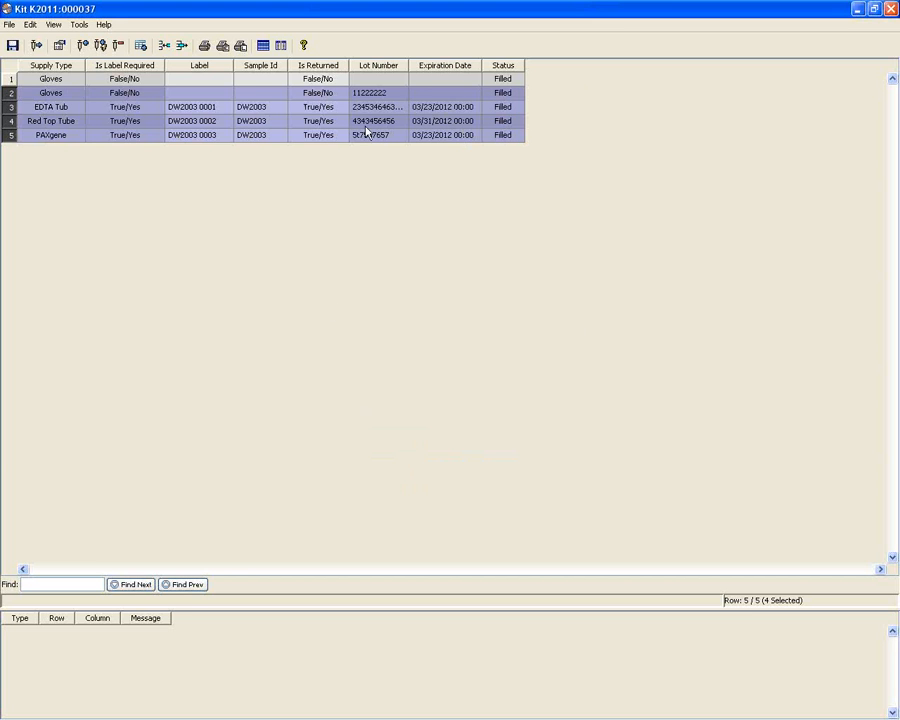
Step: Widen the Lot Number column to show the full lot numbers, and save the kit
drag(408, 65, 421, 65)
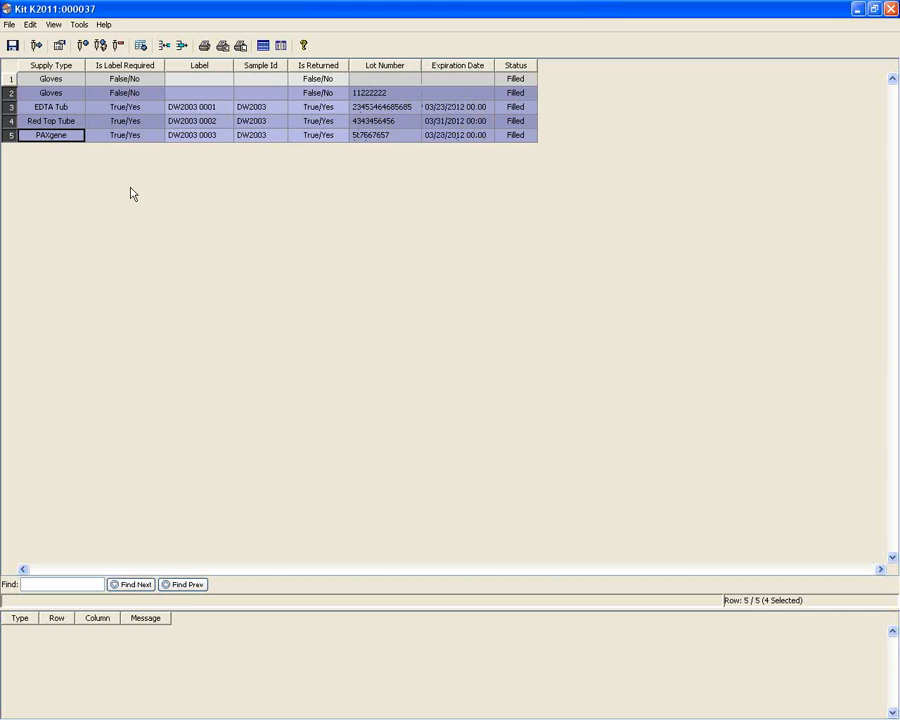
click(13, 46)
click(296, 121)
Step: Empty the first Gloves row of the kit and restock its supply to the supply inventory
click(10, 136)
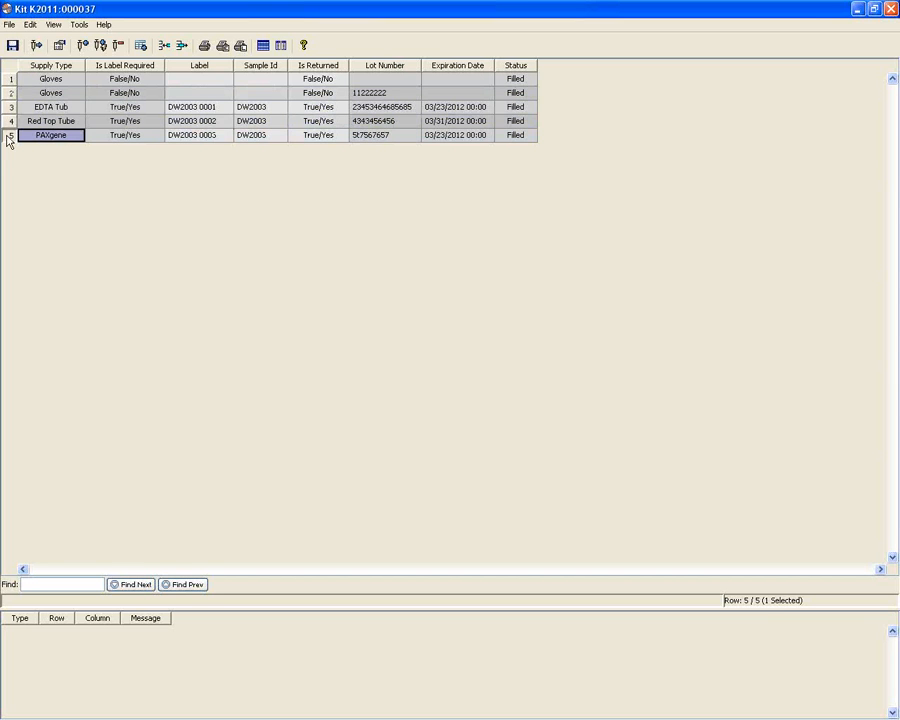
click(11, 79)
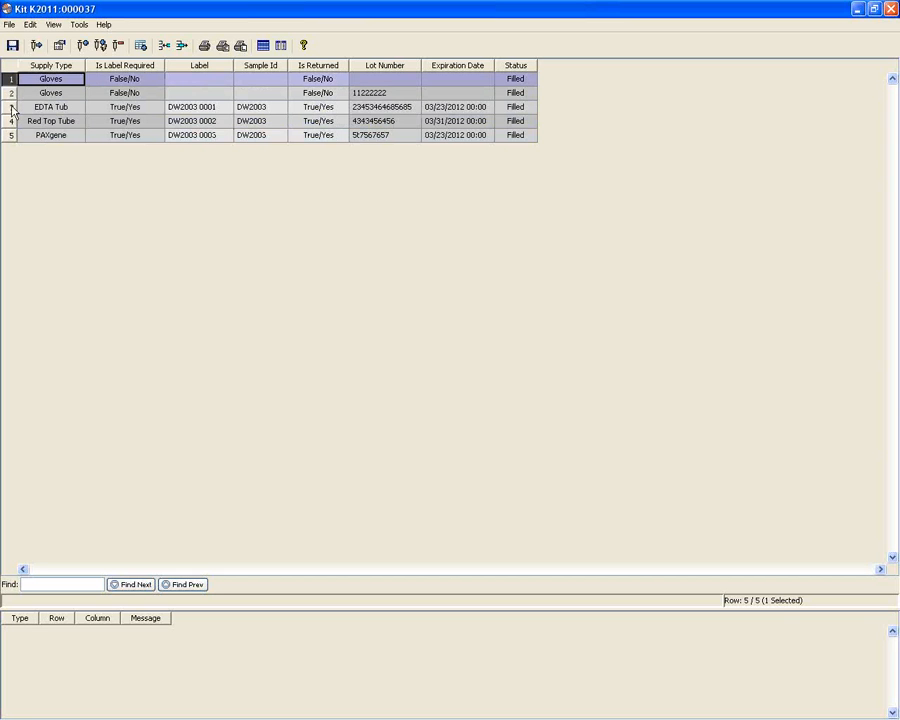
click(118, 45)
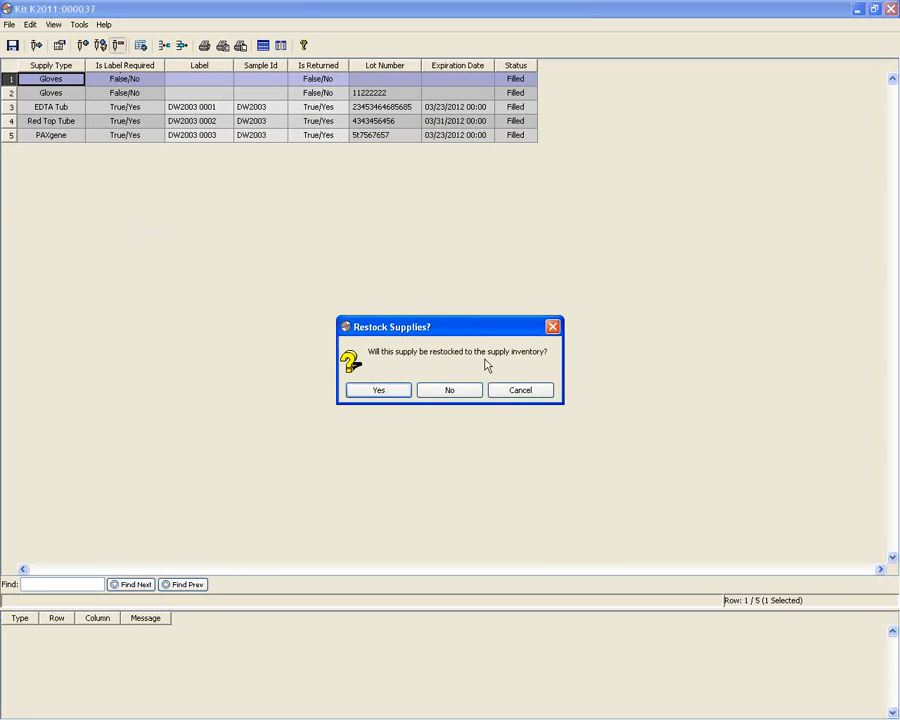
click(381, 392)
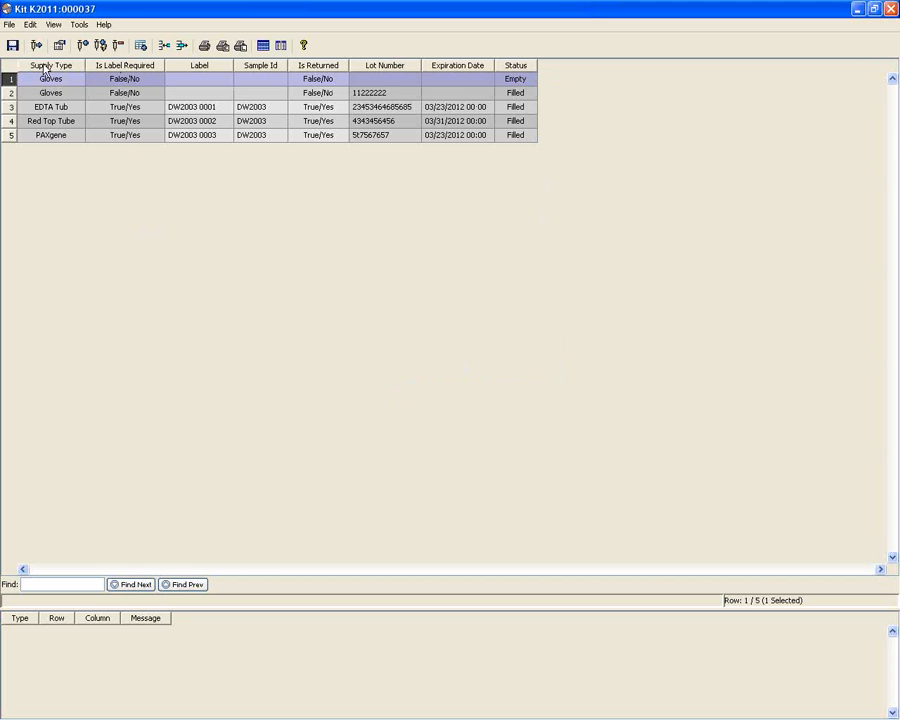
Step: Refill the first Gloves row from the supply inventory with the gloves of lot 11222222
click(82, 46)
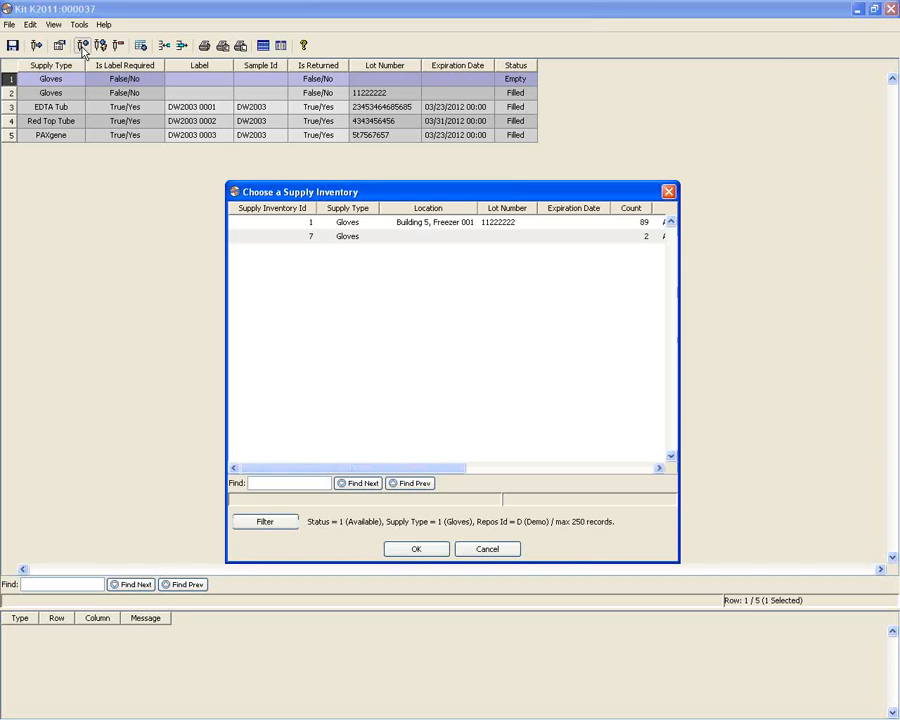
click(347, 222)
click(410, 549)
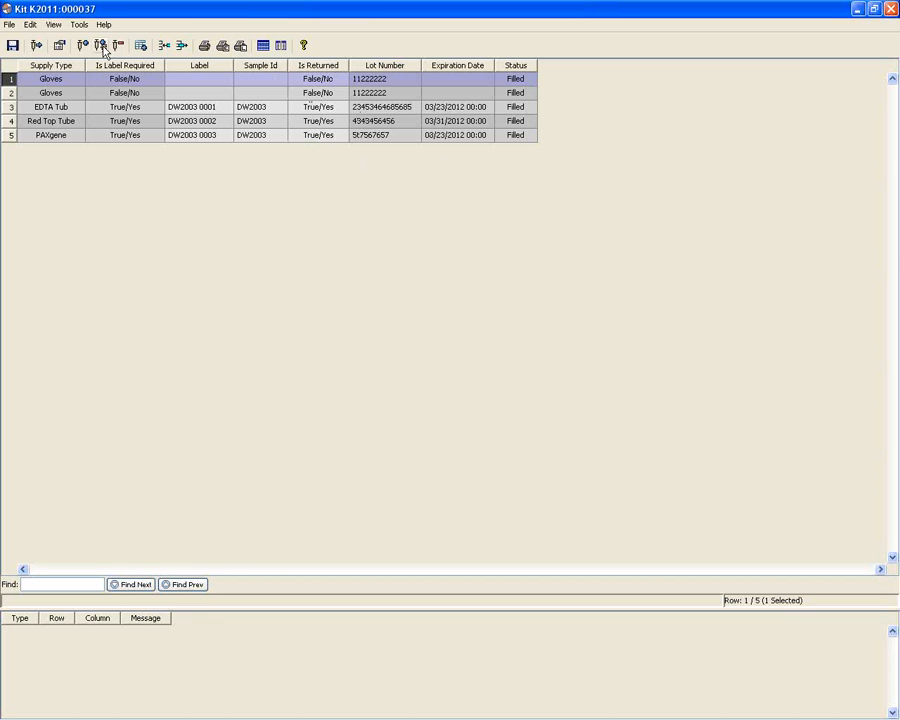
Step: Duplicate the current kit, opening the copy for editing, and set the copy's kit label to DW2004
click(141, 46)
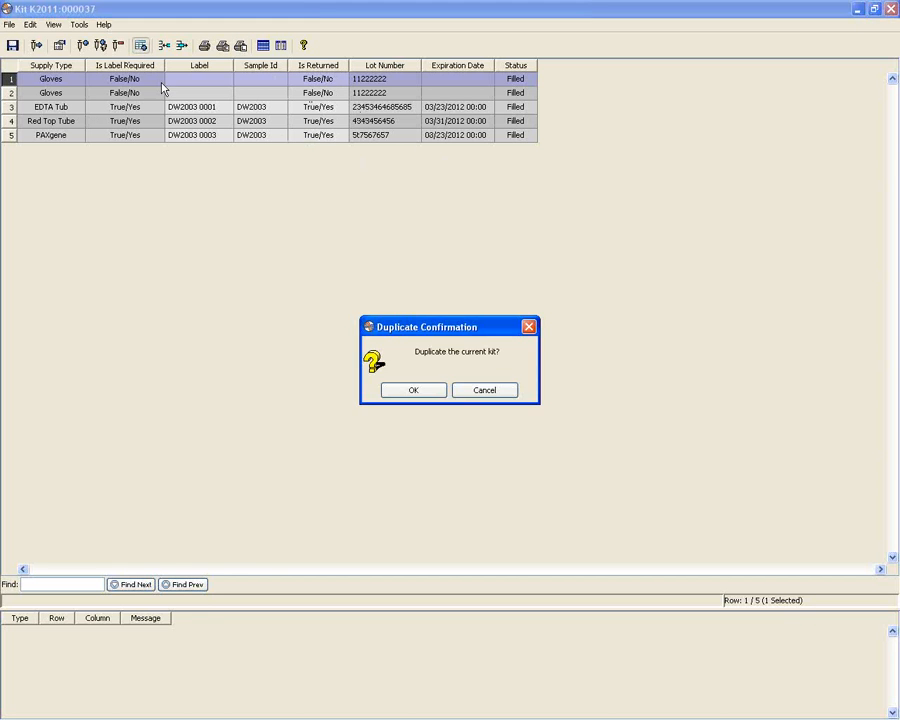
click(418, 393)
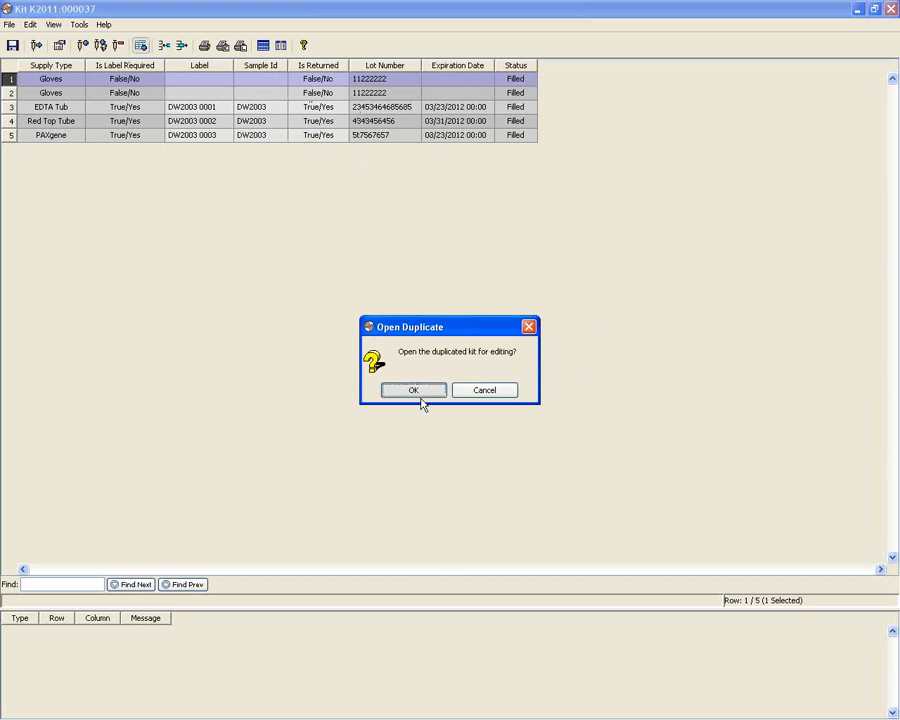
click(419, 394)
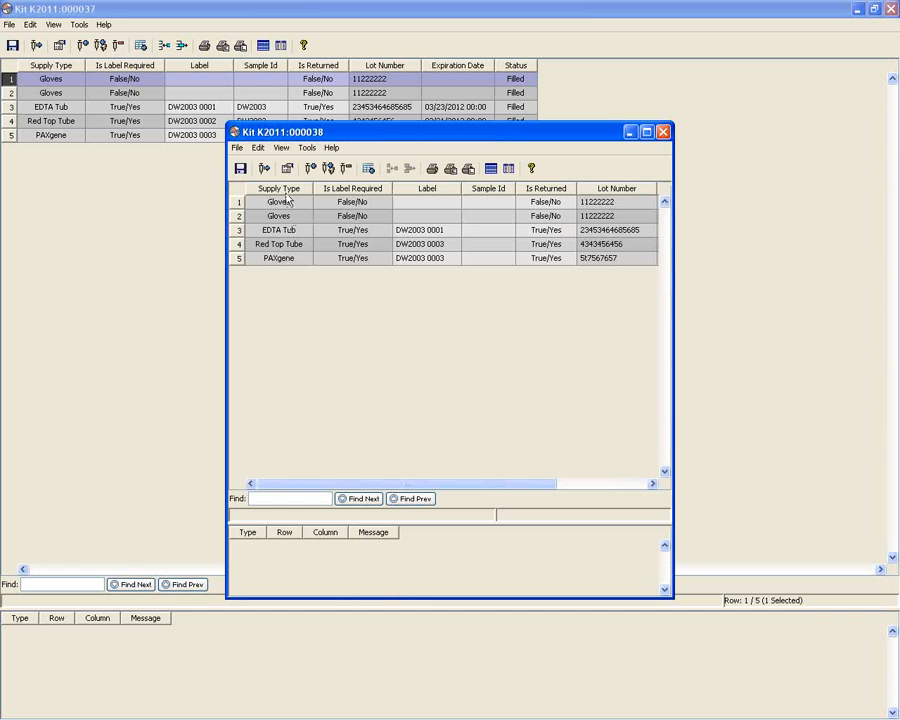
click(286, 170)
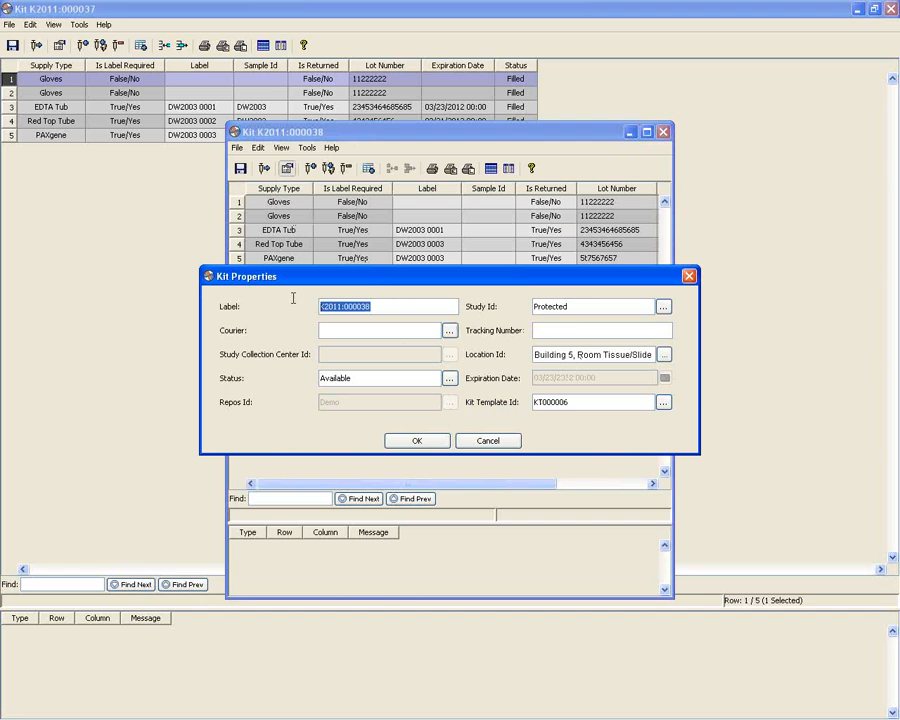
text(DW2004)
click(416, 440)
Step: Mass-change the labels of the three tube rows to a range starting at DW2004 0001, incremented by 1, and save the duplicate kit
drag(420, 230, 420, 270)
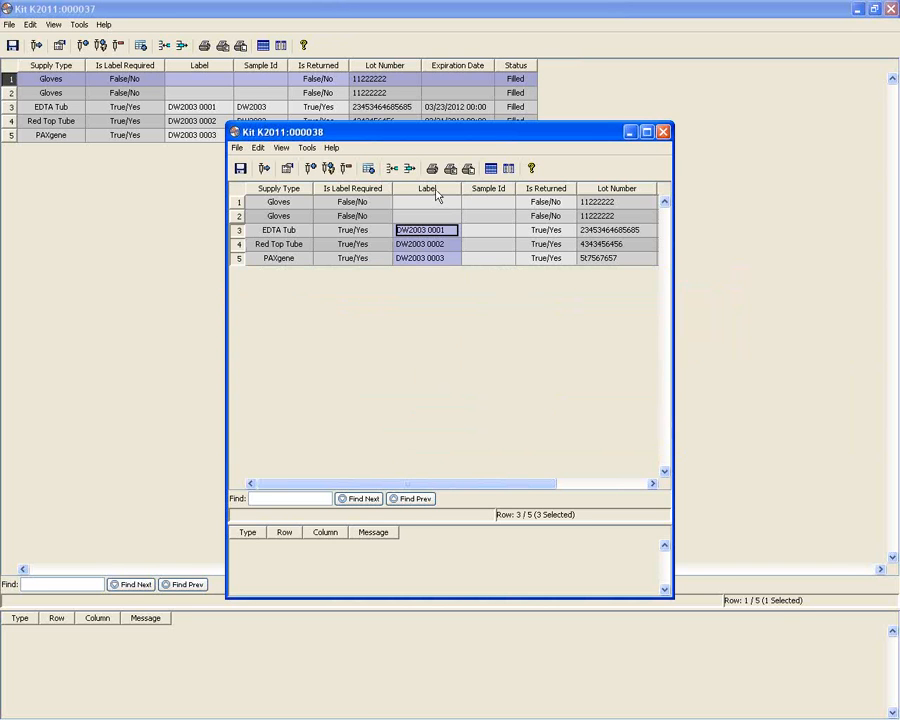
right_click(436, 196)
click(459, 276)
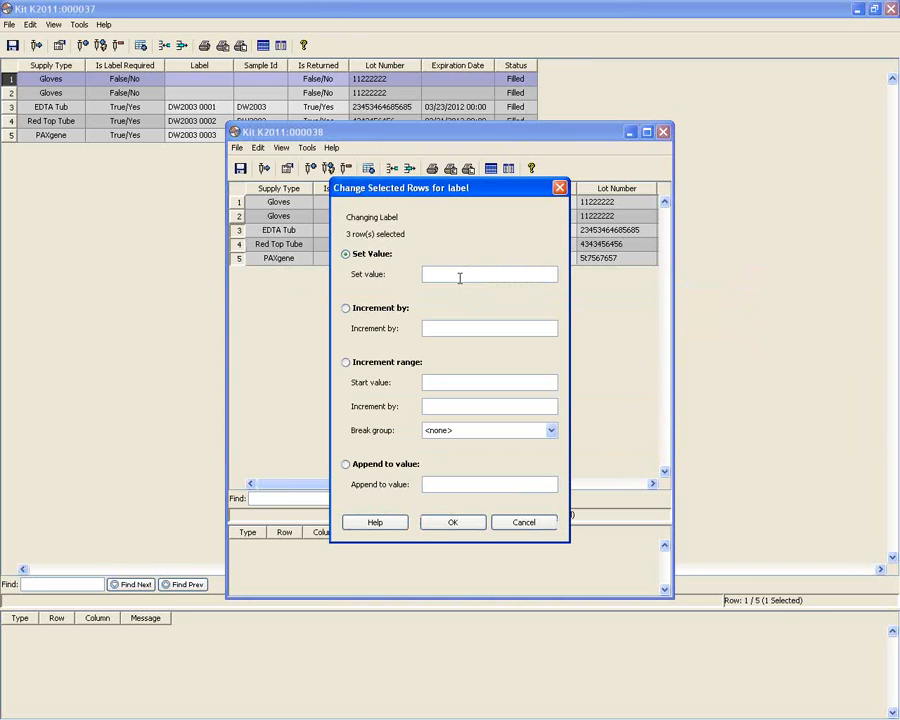
click(450, 382)
text(DW2003)
click(449, 404)
text(1)
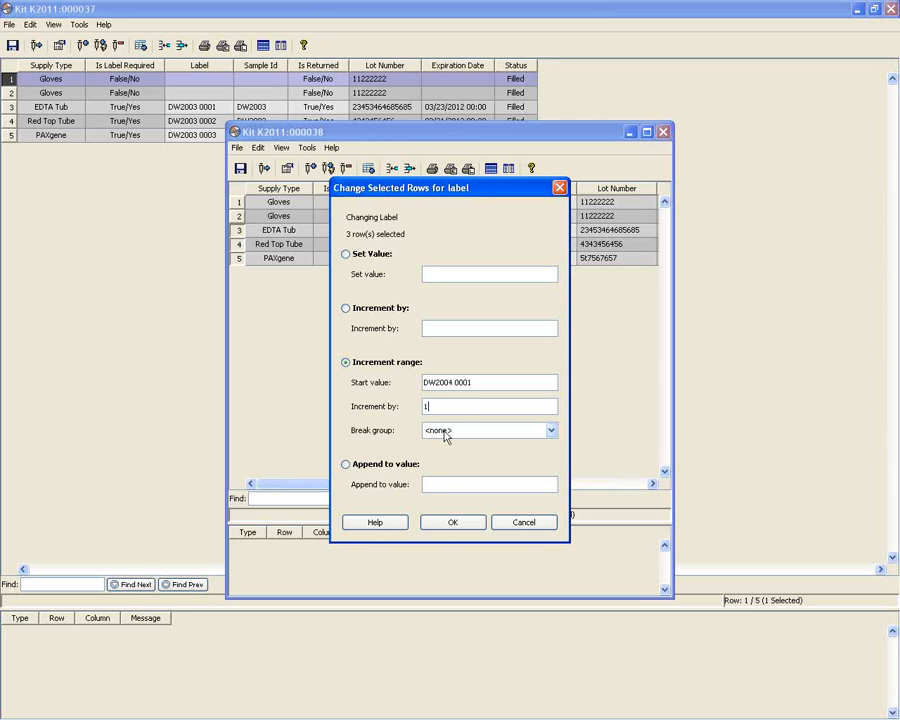
click(464, 523)
click(240, 168)
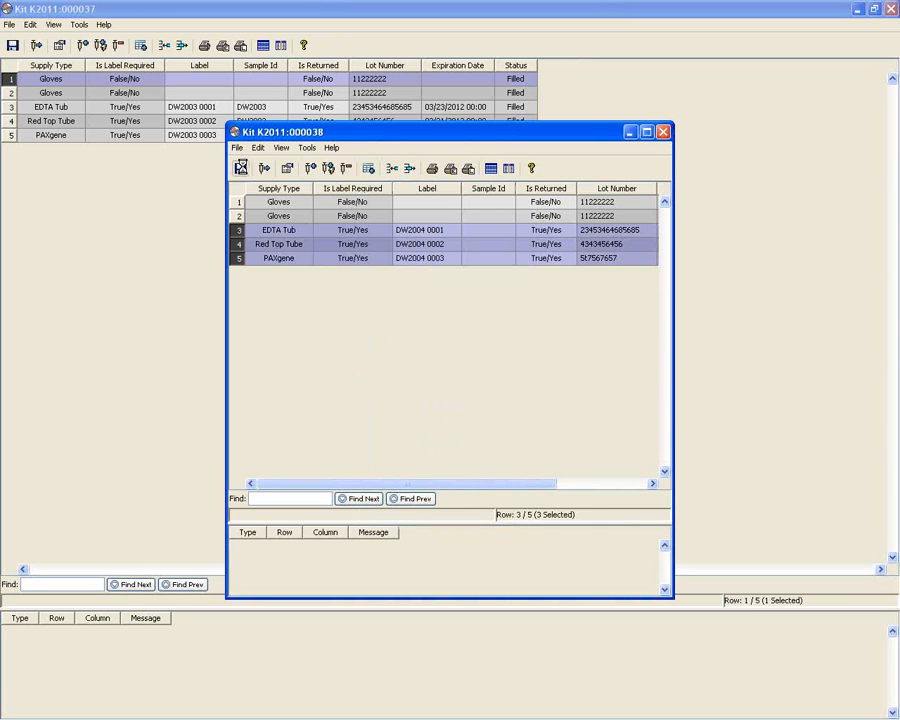
Step: Review the remaining columns of the duplicate kit, and close both kit windows to return to the kit inventory
drag(406, 482, 649, 275)
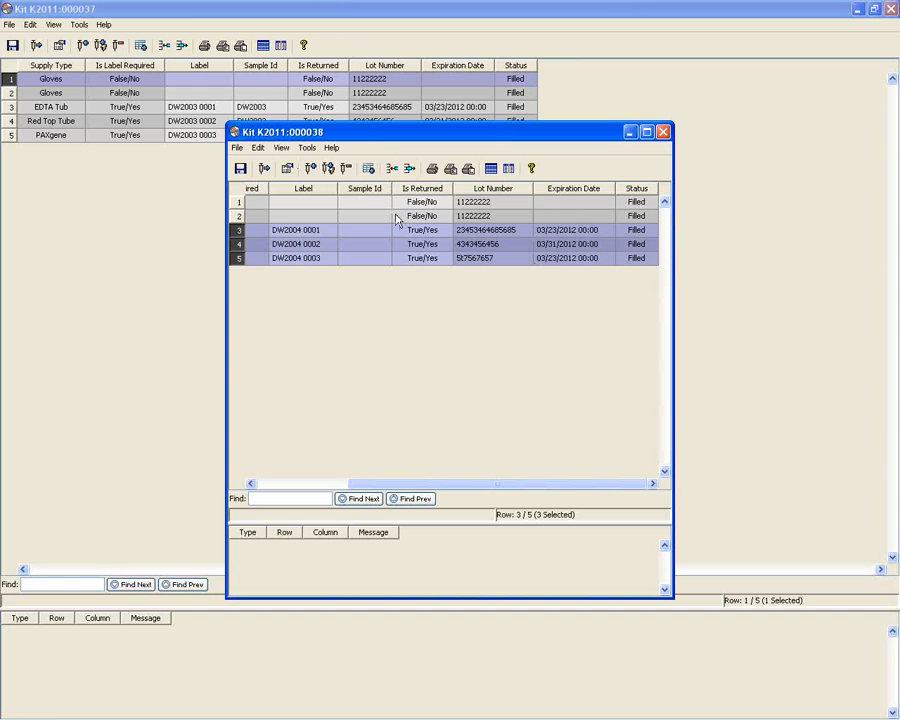
click(411, 498)
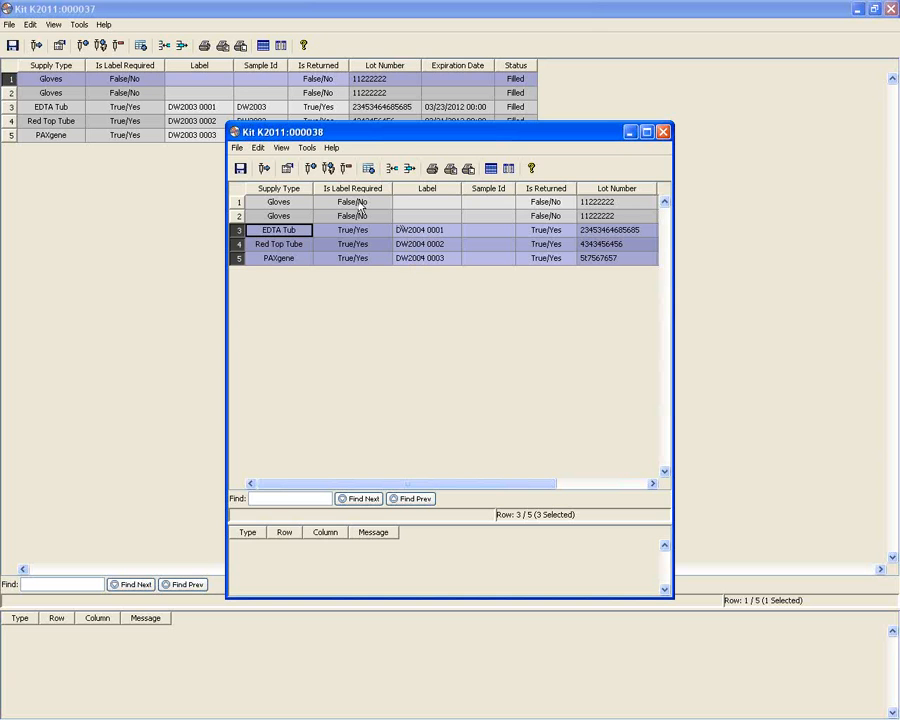
click(663, 132)
click(890, 8)
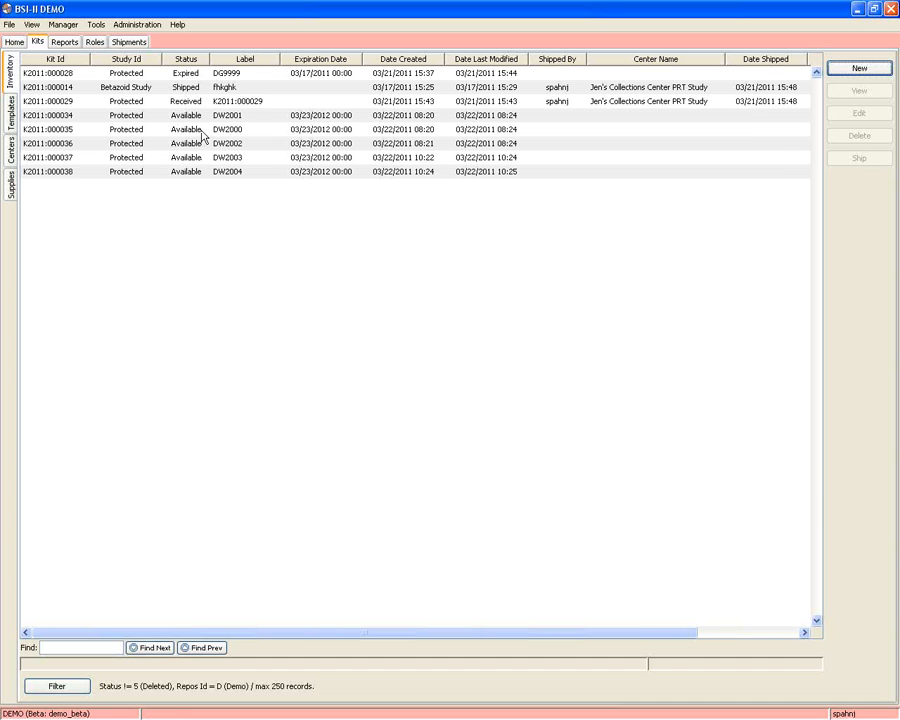
Step: Start a shipment of the five available kits DW2000 to DW2004 from the kit inventory
drag(208, 120, 250, 374)
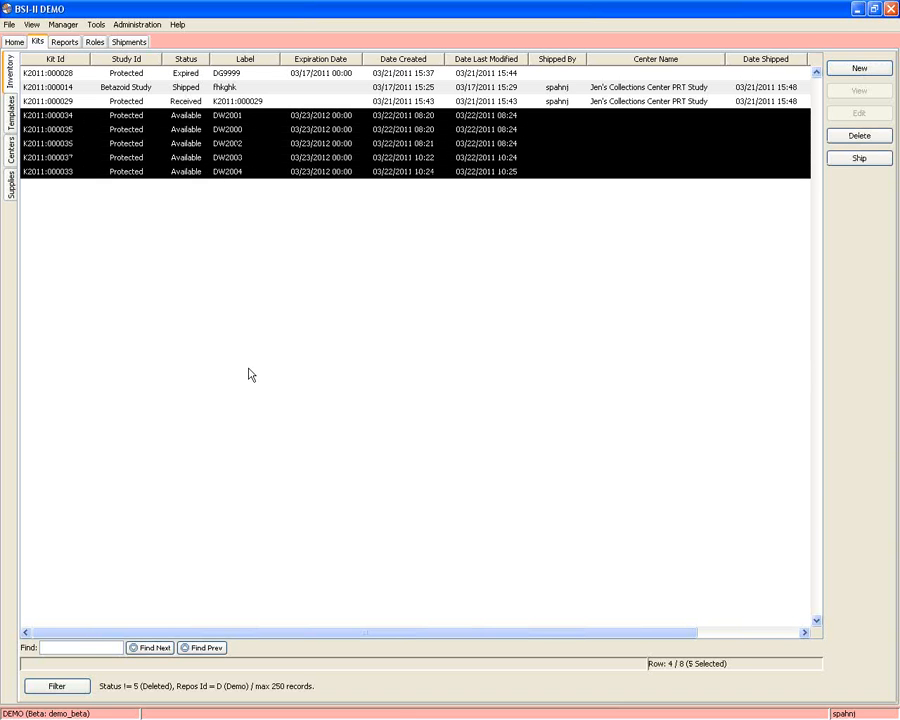
click(858, 160)
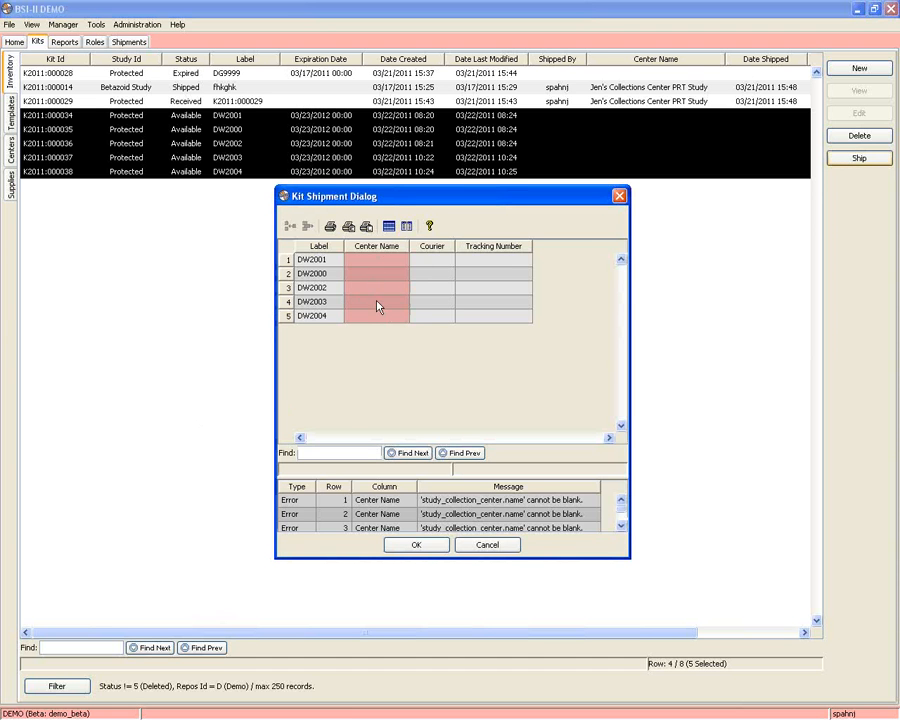
drag(310, 260, 312, 315)
right_click(372, 248)
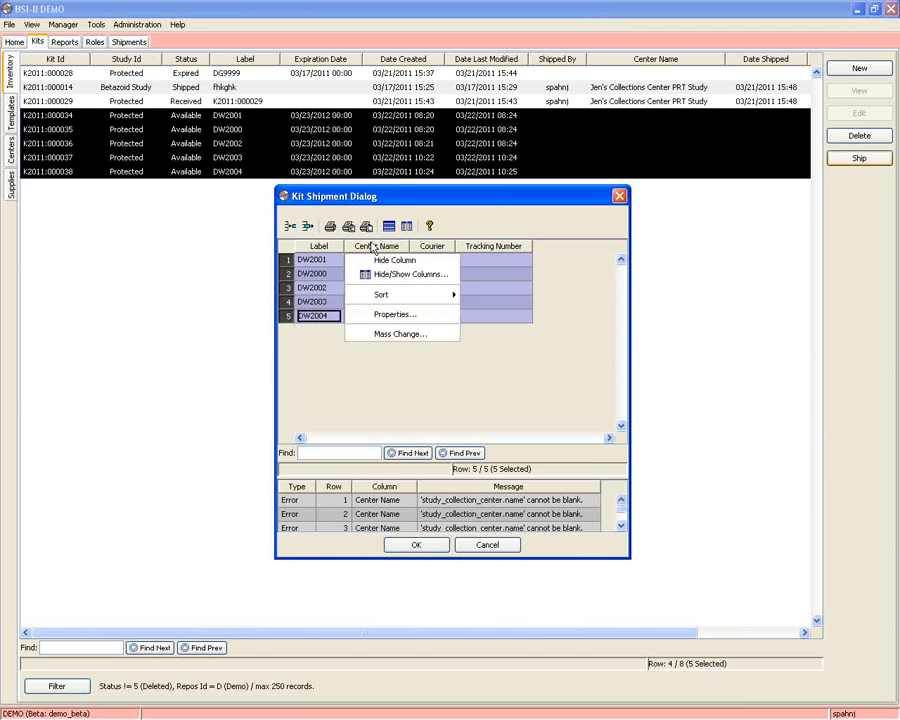
click(394, 334)
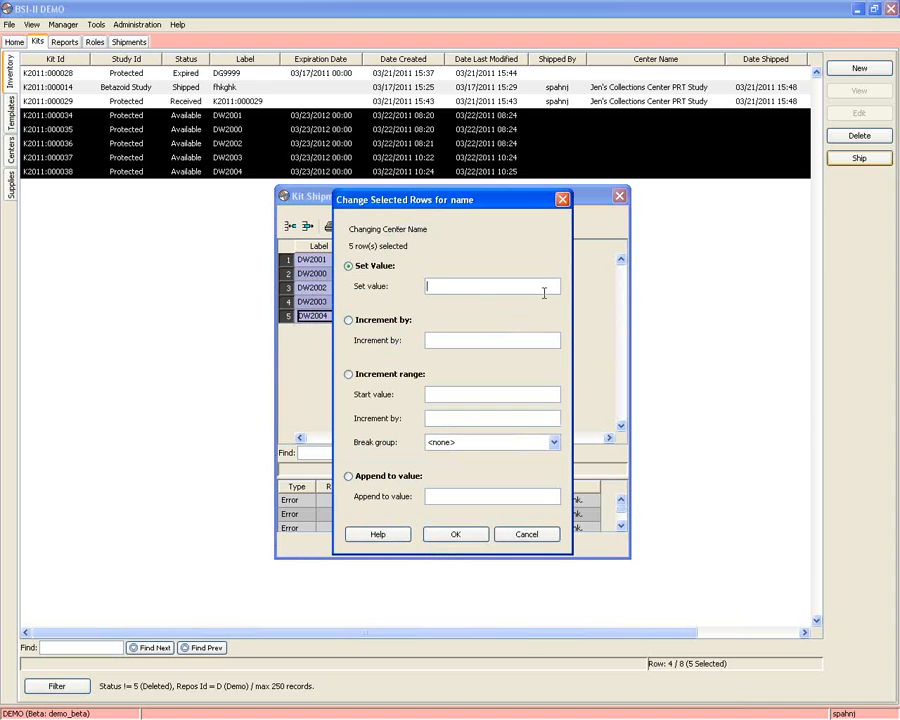
click(562, 199)
Step: Assign PRT Collection Center 2 as the receiving center for kits DW2001, DW2000 and DW2002 in the shipment
click(399, 263)
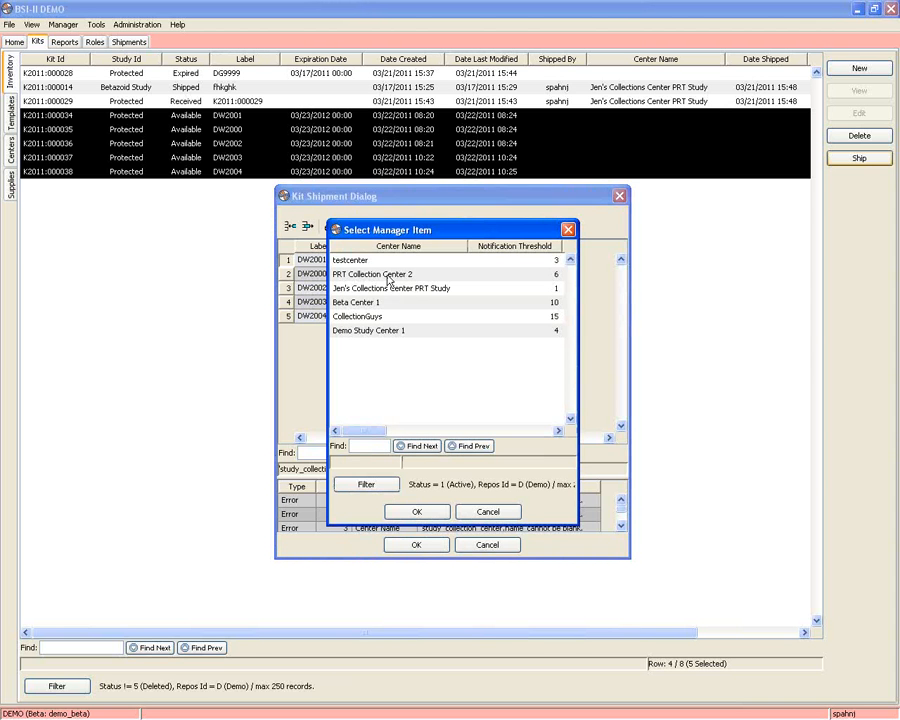
click(388, 278)
click(412, 511)
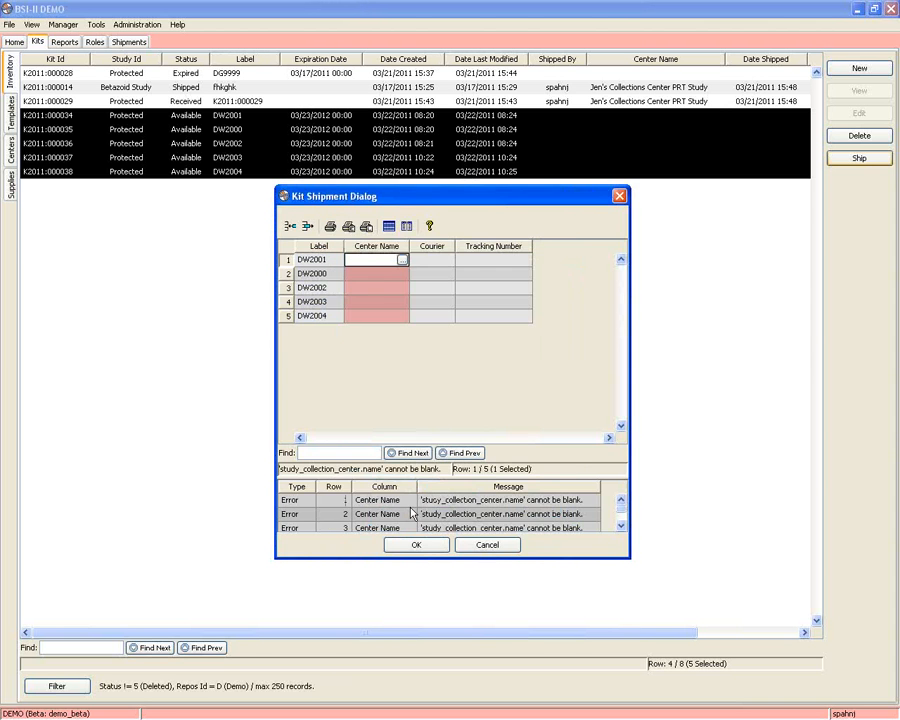
click(399, 274)
click(406, 276)
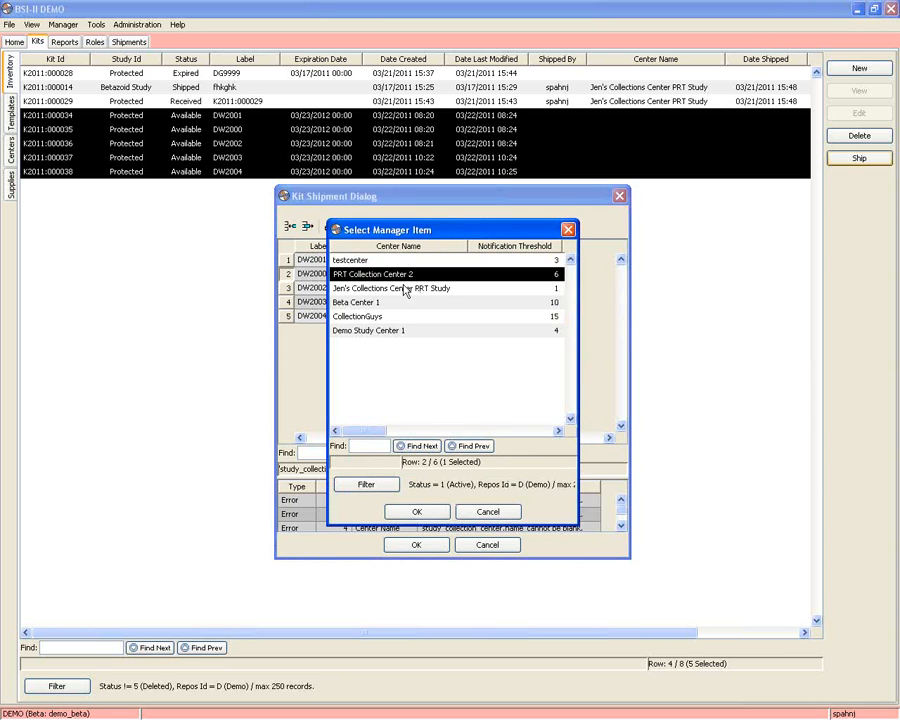
click(417, 510)
click(391, 290)
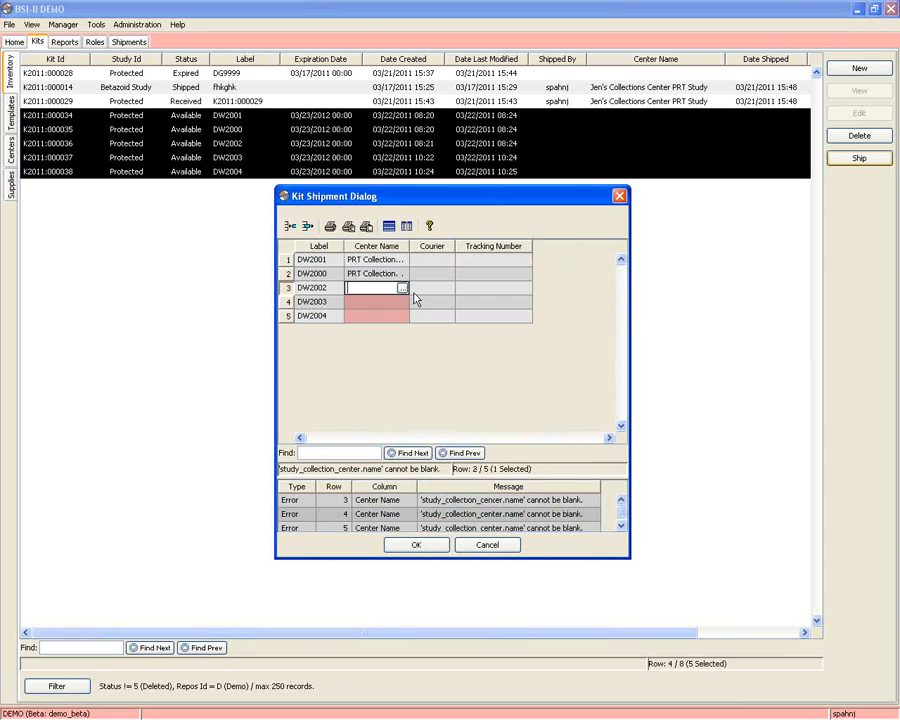
click(402, 288)
click(384, 279)
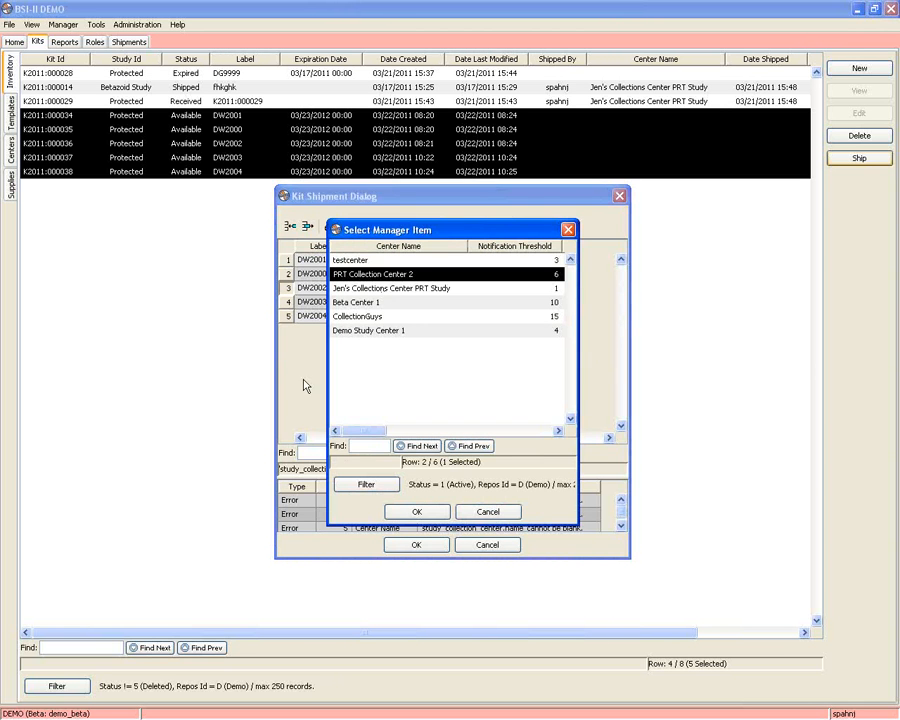
click(417, 511)
Step: Assign PRT Collection Center 2 as the receiving center for kits DW2003 and DW2004
click(386, 302)
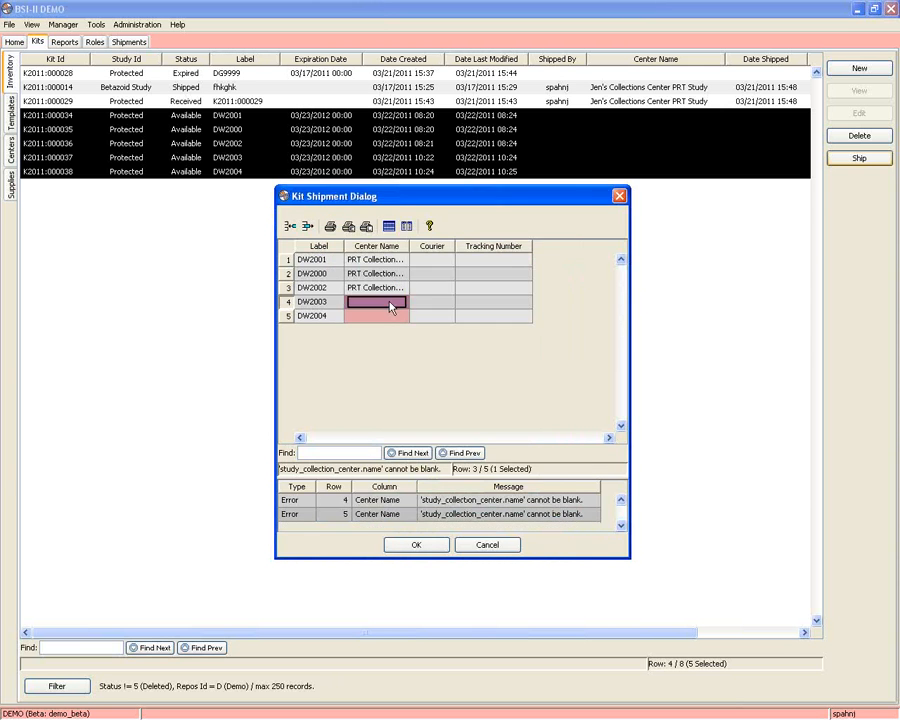
click(402, 302)
click(389, 276)
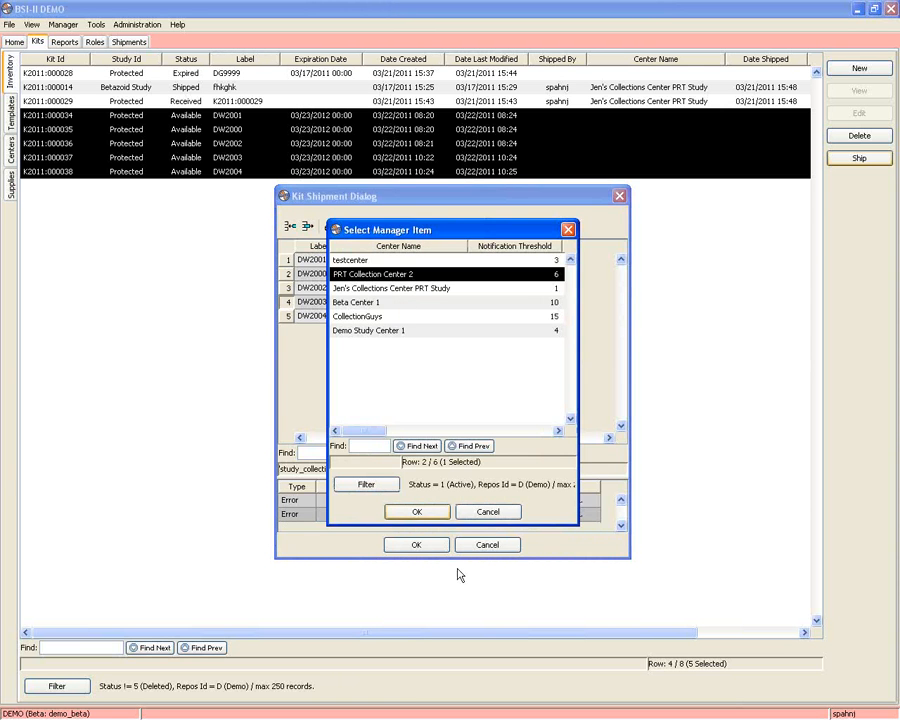
click(417, 511)
click(396, 317)
click(402, 316)
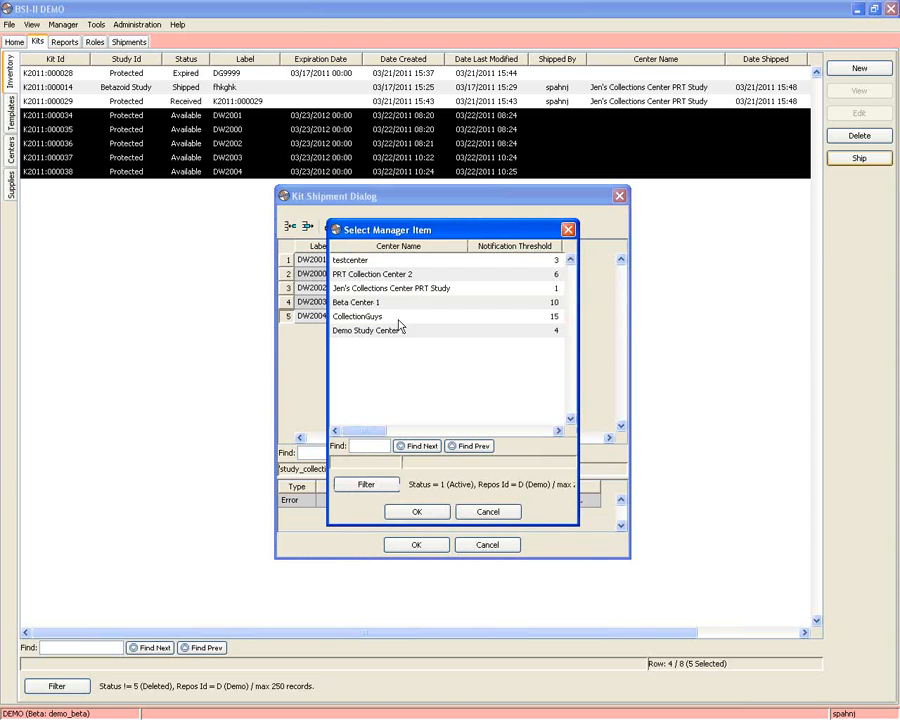
click(400, 276)
click(417, 511)
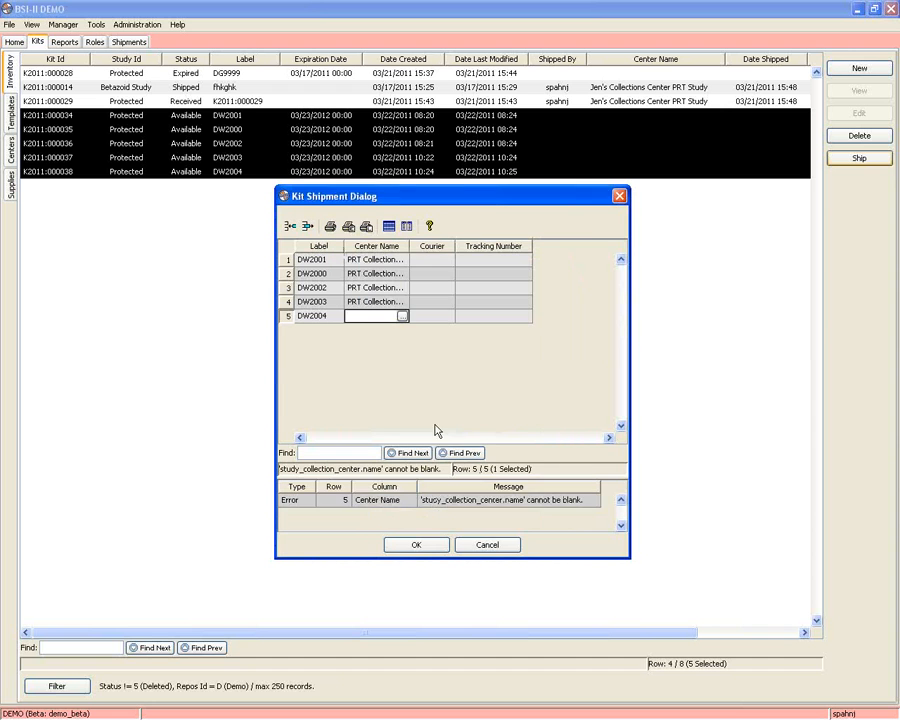
Step: Set the courier of all five kits in the shipment to World Courier, code 5
click(432, 246)
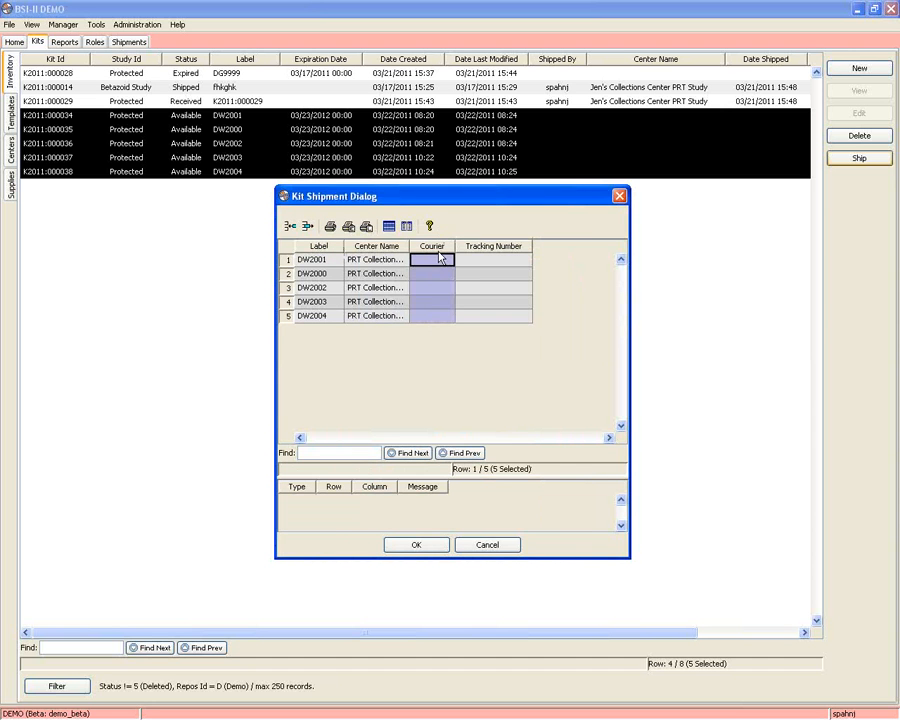
click(451, 260)
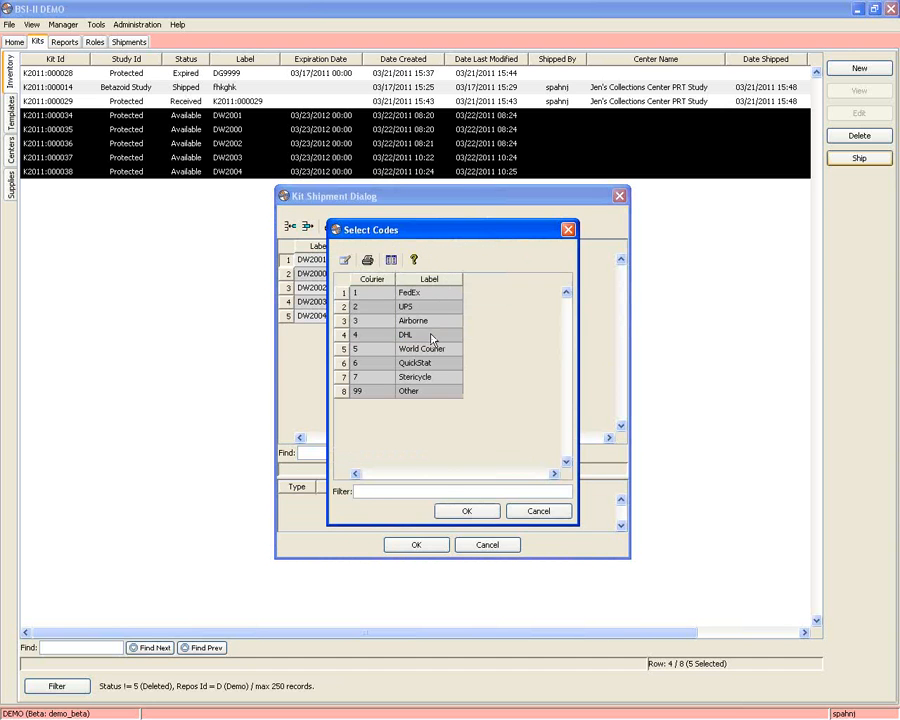
double_click(432, 349)
click(444, 279)
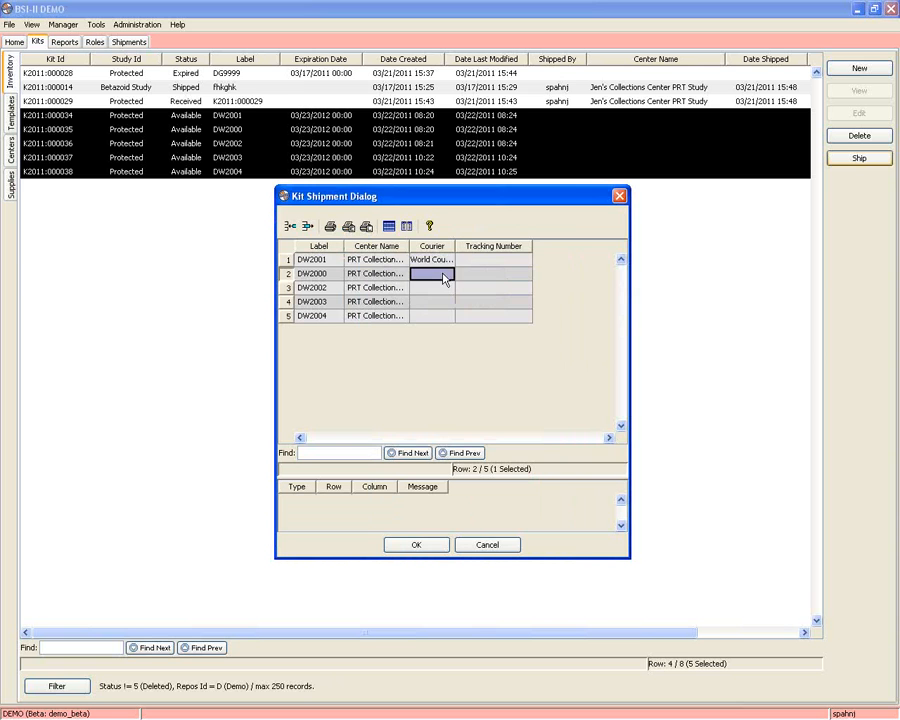
text(5)
click(441, 289)
click(438, 302)
text(5)
click(436, 316)
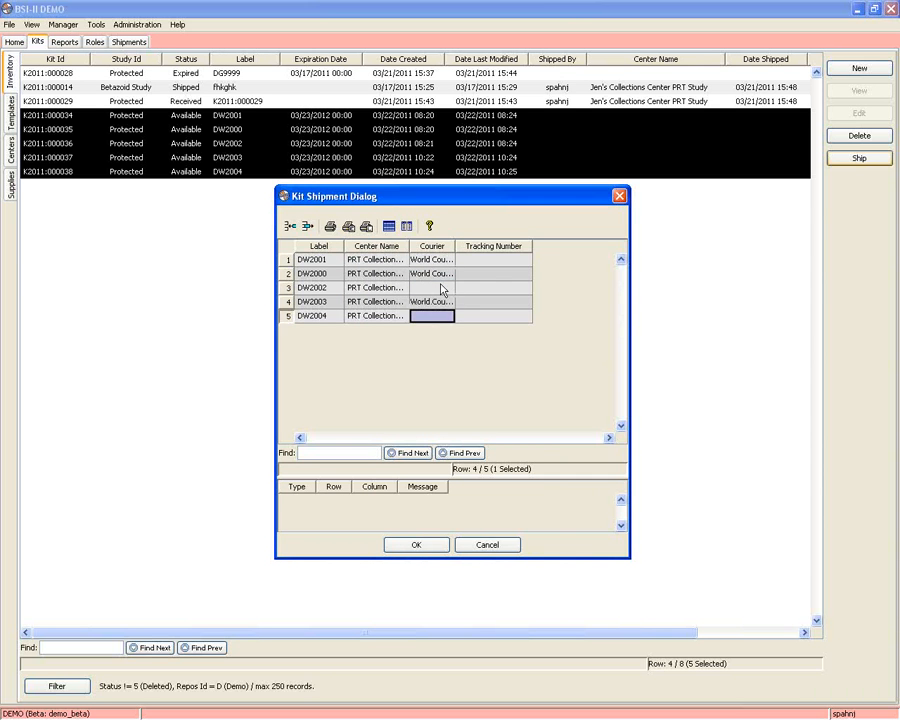
click(440, 287)
text(5)
click(434, 316)
text(5)
click(493, 316)
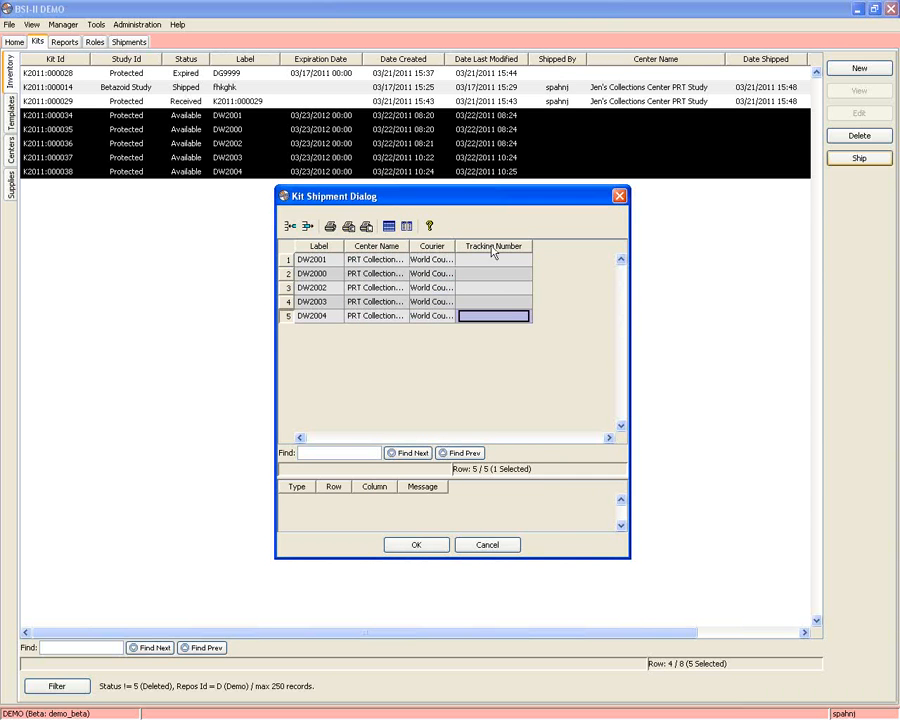
Step: Enter tracking numbers 235423, 2435345, 345345, 345345 and 345345 for the five kits in row order and submit the kit shipment
click(492, 262)
text(235423)
key(Return)
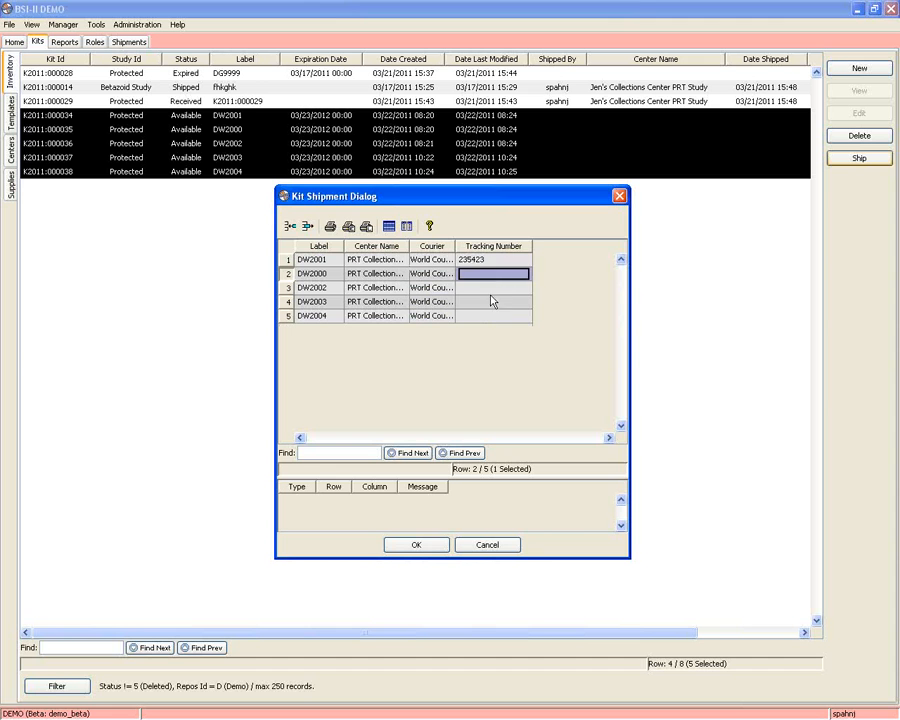
text(2435345)
key(Return)
text(345345)
key(Return)
text(345345)
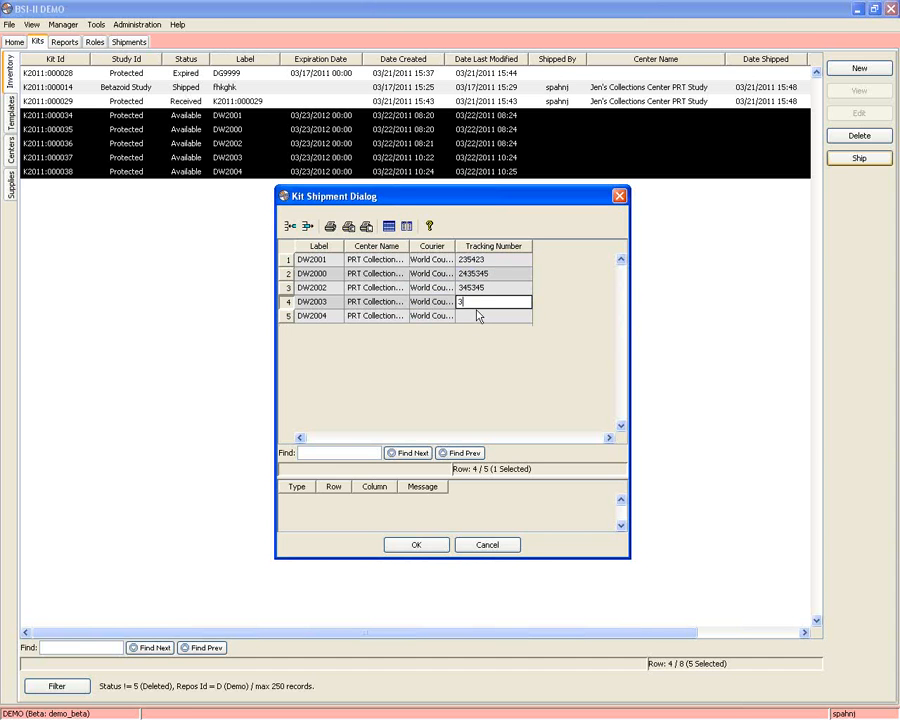
key(Return)
text(345345)
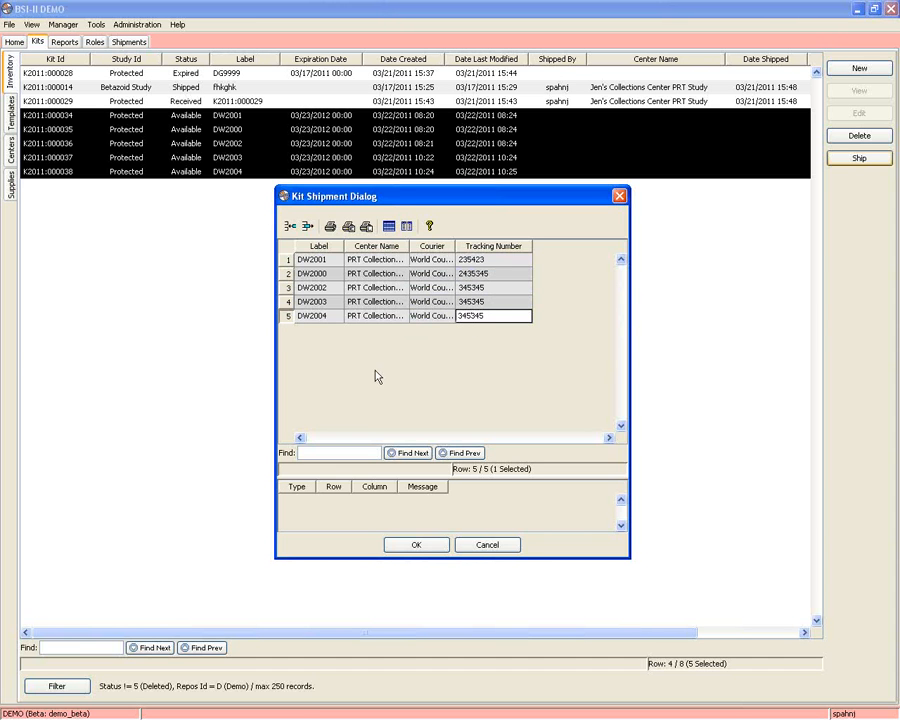
click(433, 544)
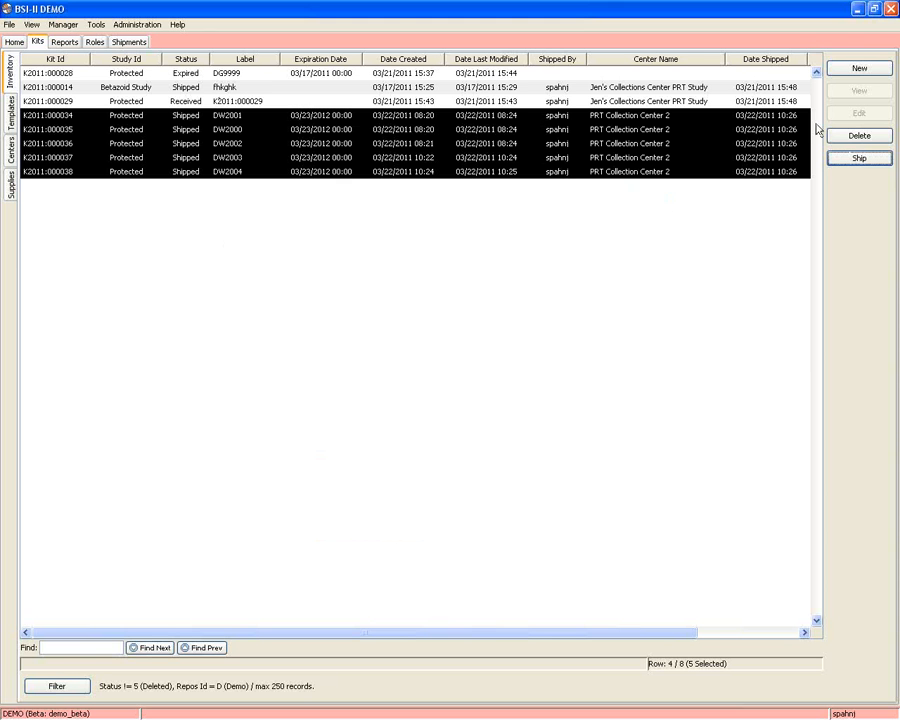
drag(494, 640, 400, 562)
click(189, 76)
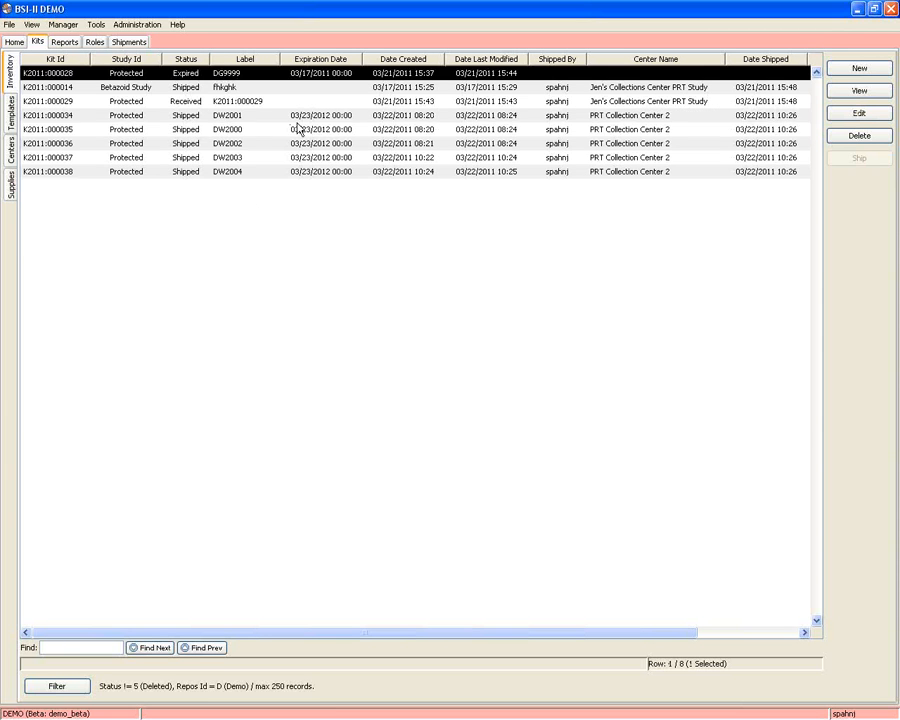
click(305, 132)
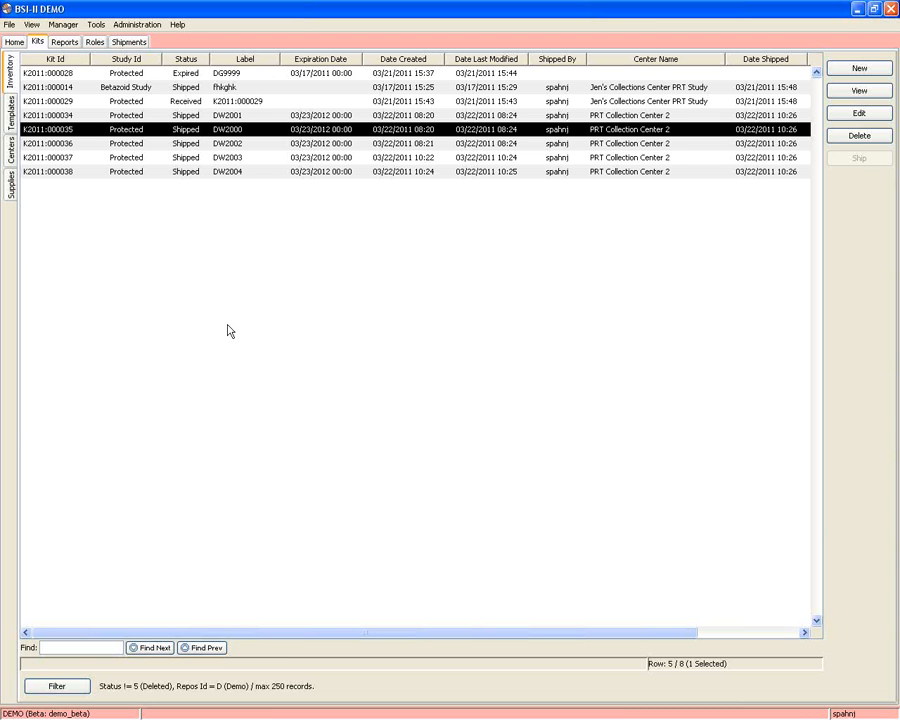
Step: Create a new ambient specimen shipment with date shipped 03/15/2011, then save and close it
click(130, 45)
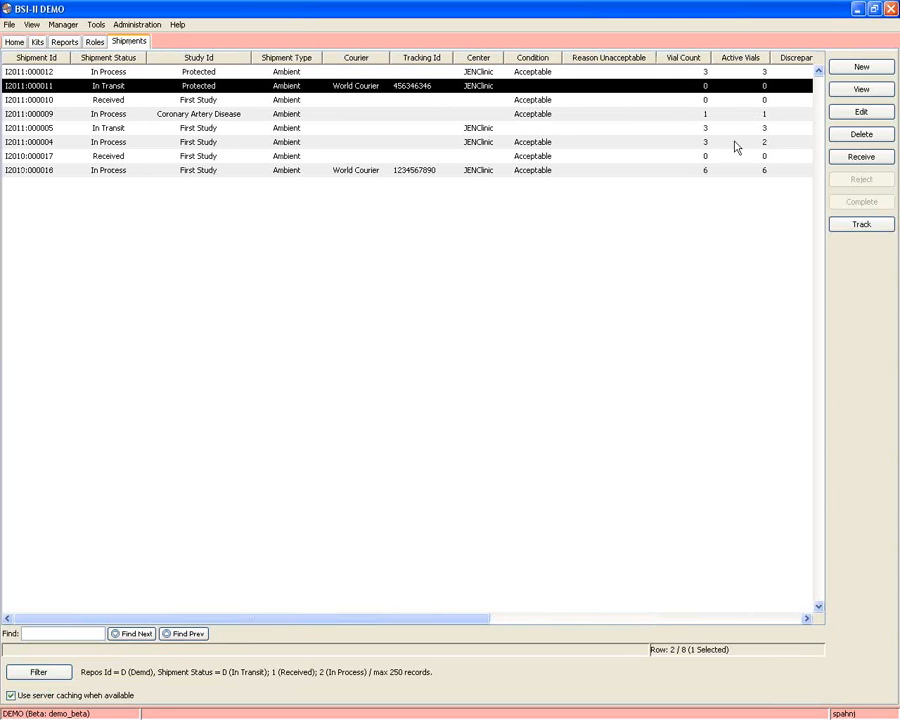
click(861, 69)
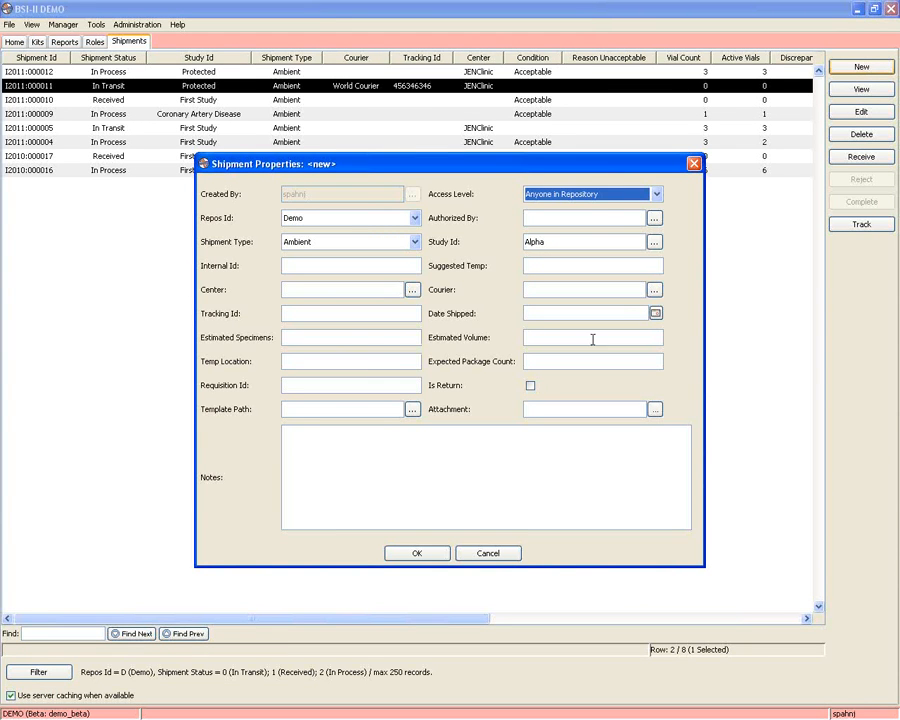
click(655, 313)
click(574, 382)
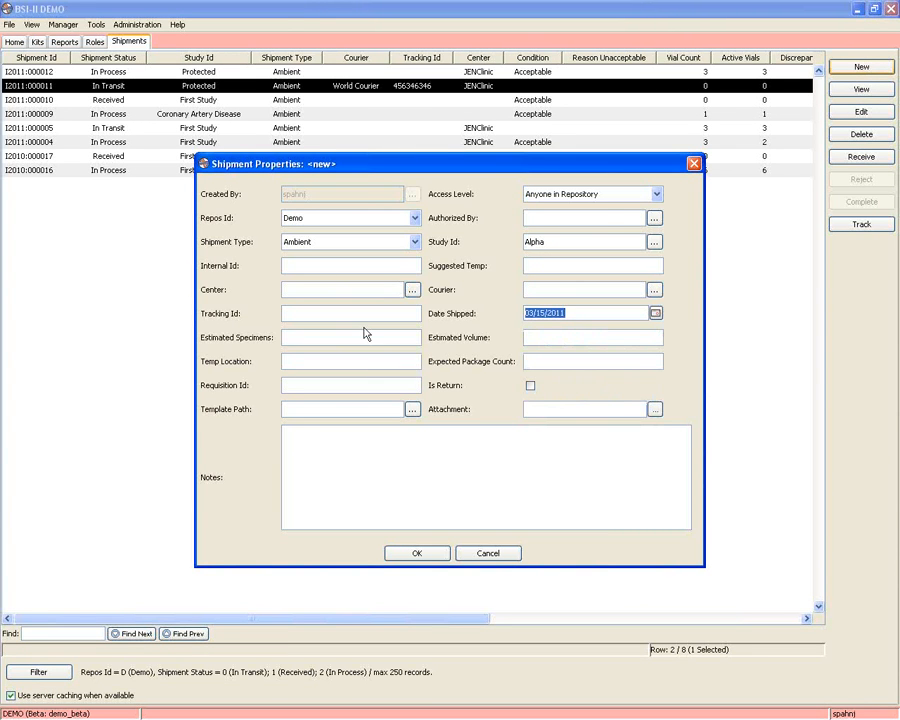
click(426, 556)
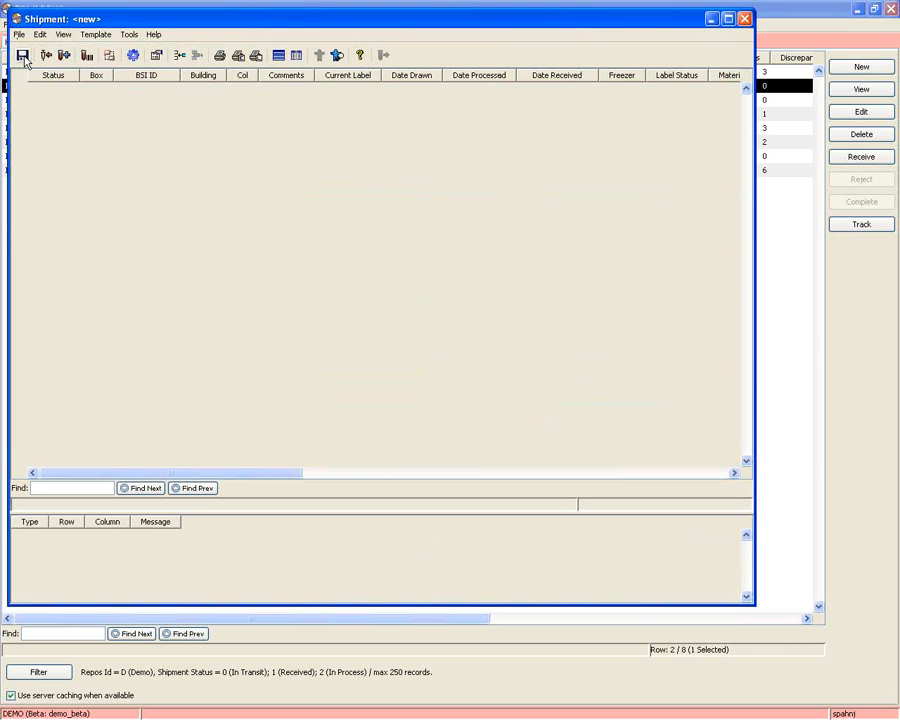
click(22, 56)
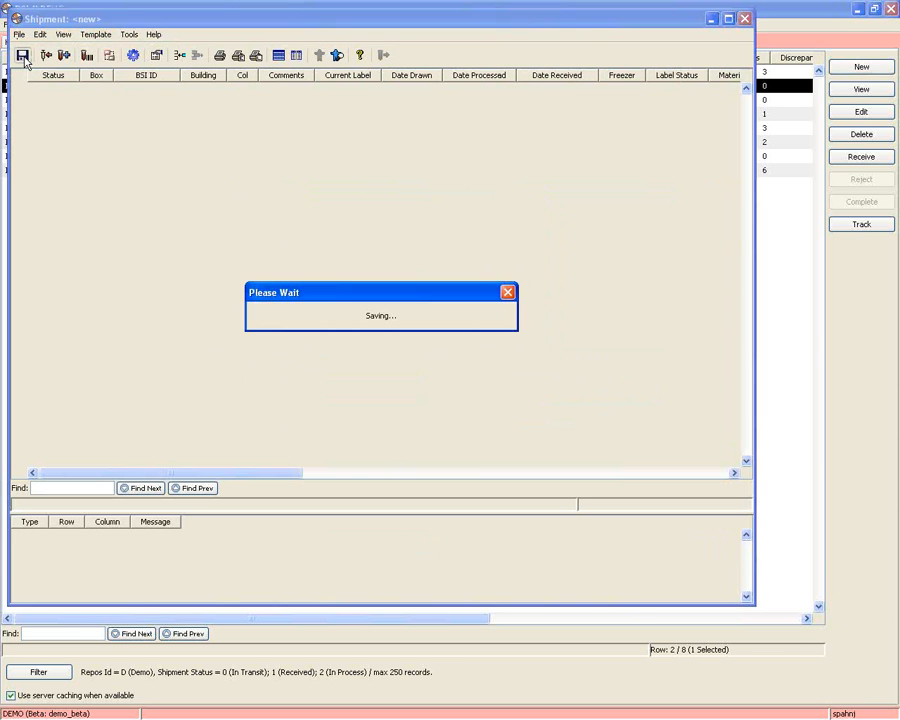
click(745, 19)
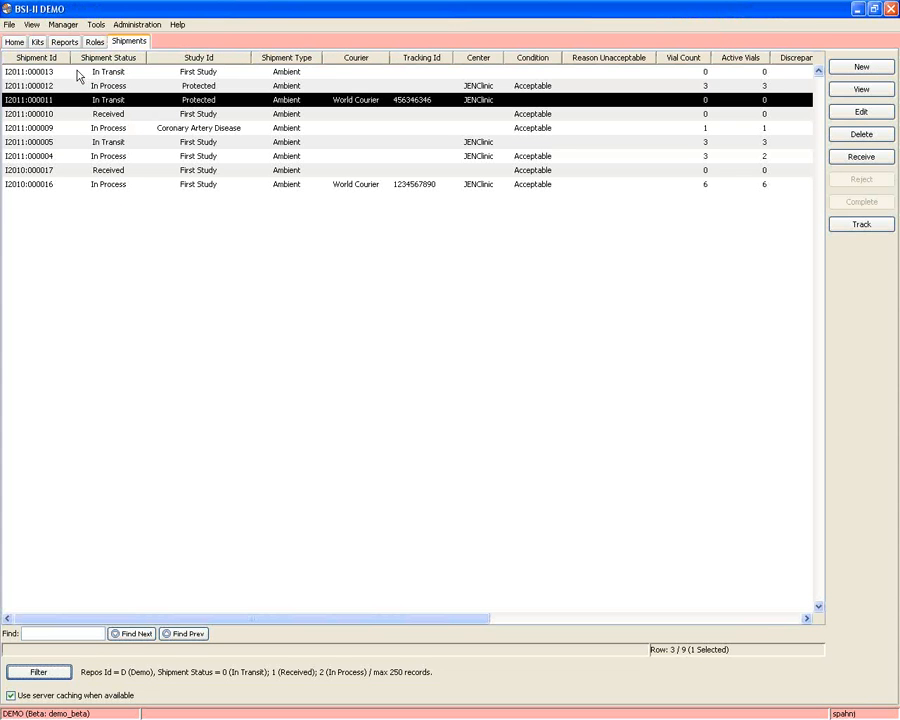
Step: Receive the newly created in-transit shipment with a received package count of 1
click(82, 72)
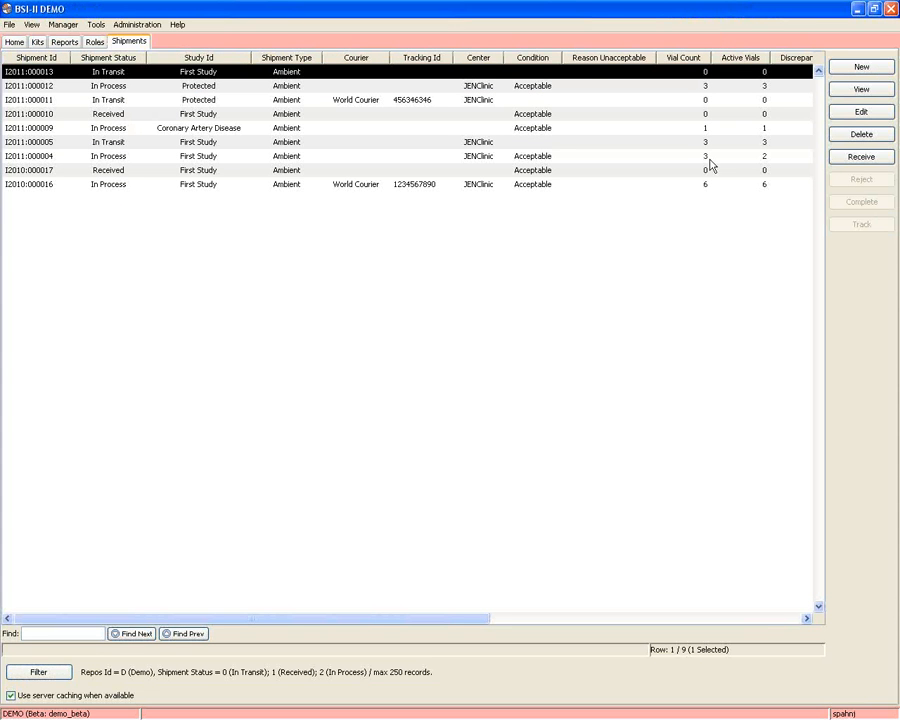
click(855, 158)
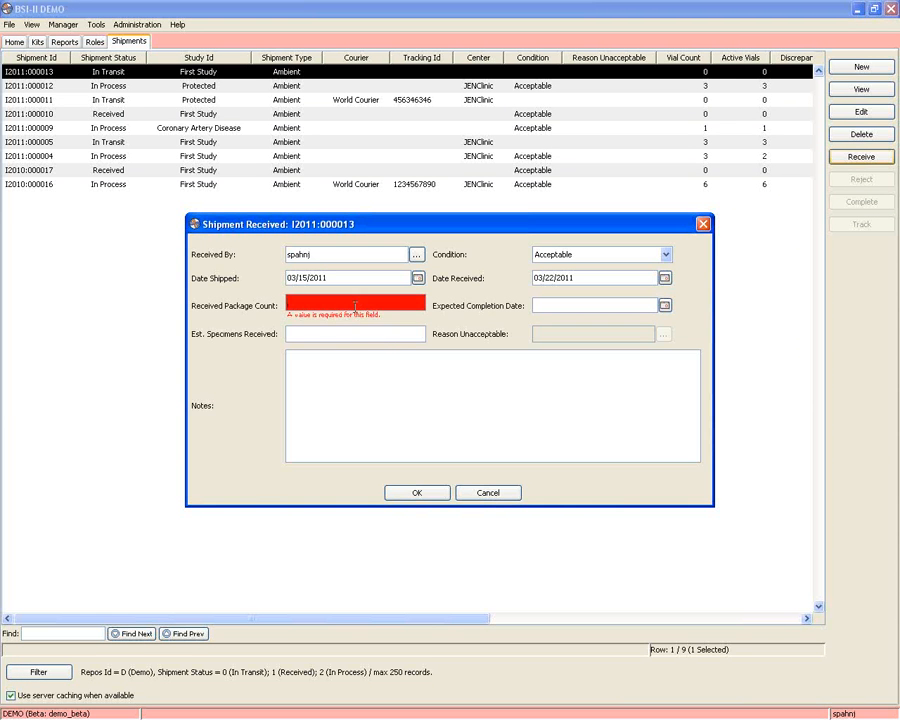
text(1)
click(417, 492)
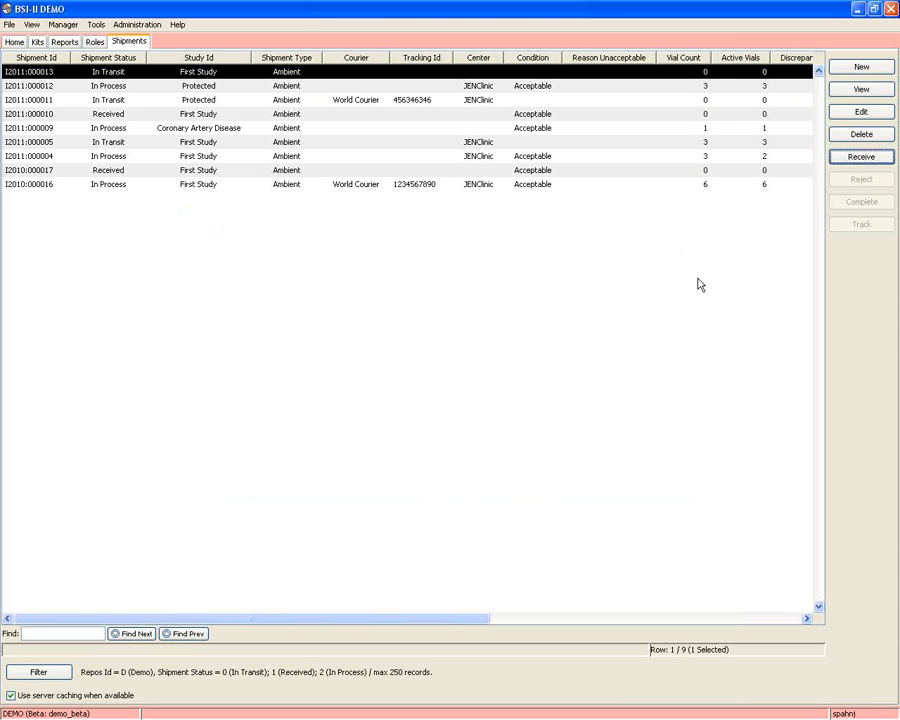
Step: Open the received shipment for editing and enter kit DW2000 as the first kit received in it
click(861, 116)
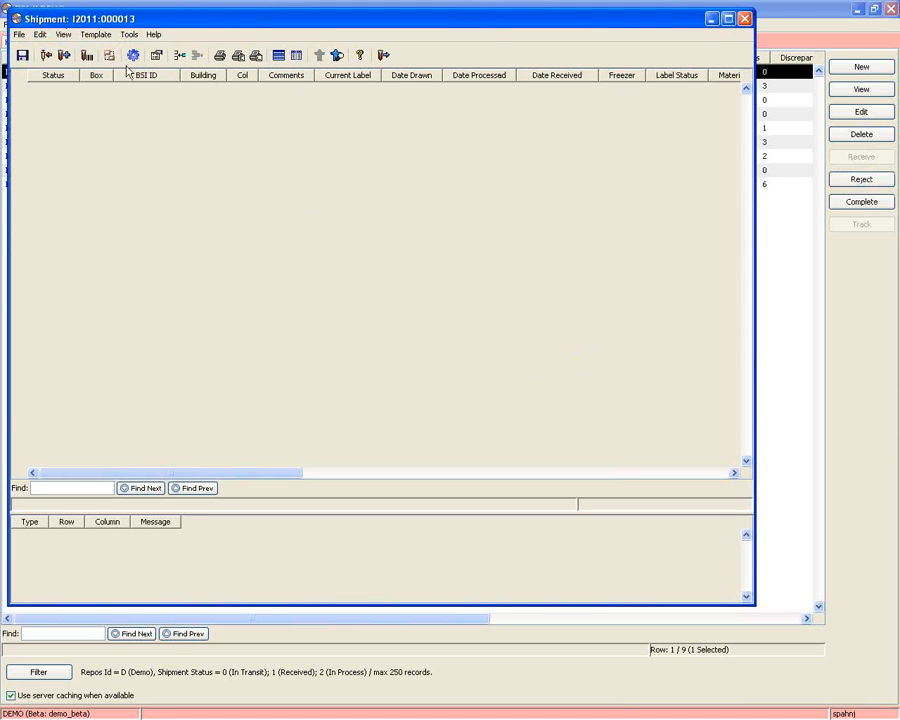
click(128, 36)
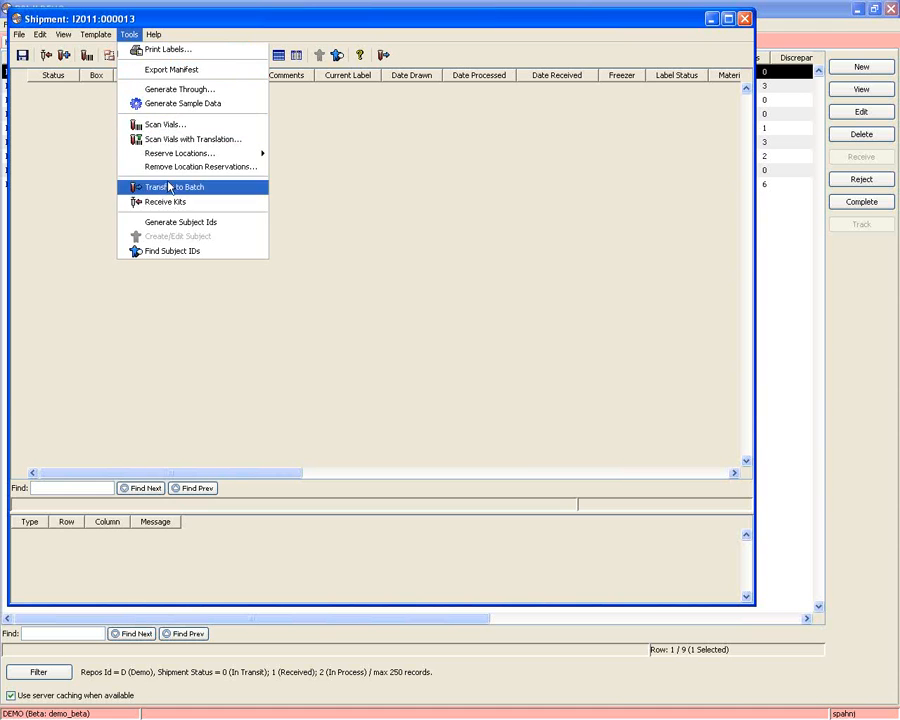
click(47, 60)
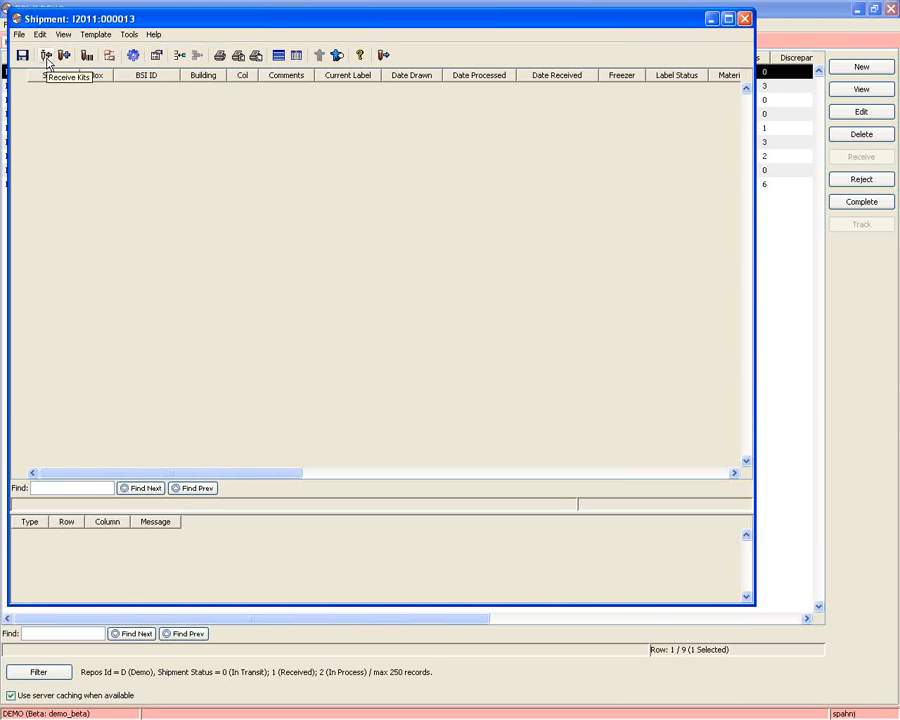
click(46, 57)
click(275, 252)
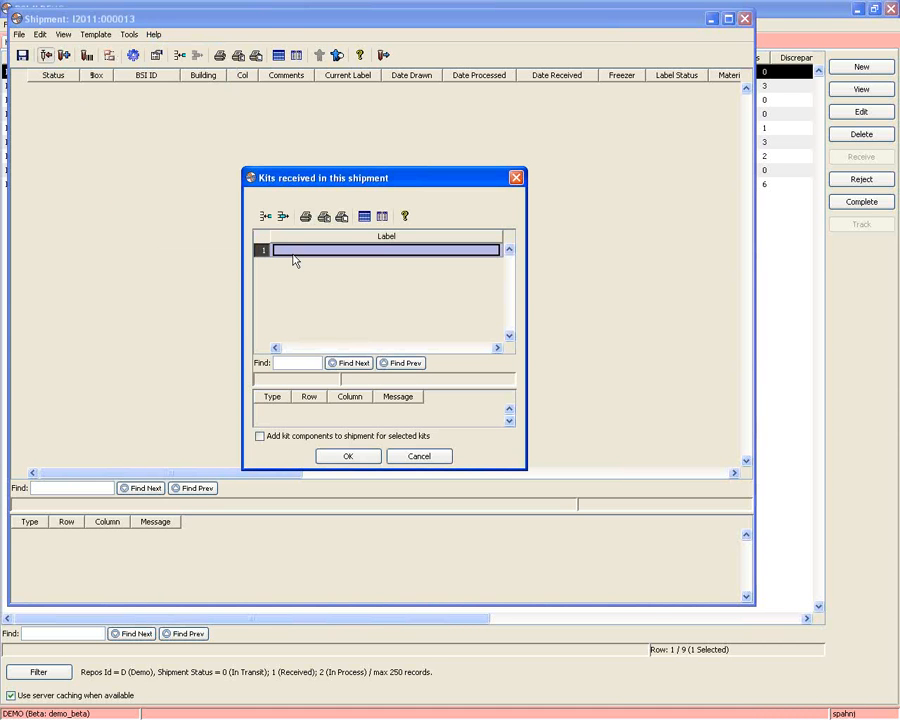
double_click(291, 251)
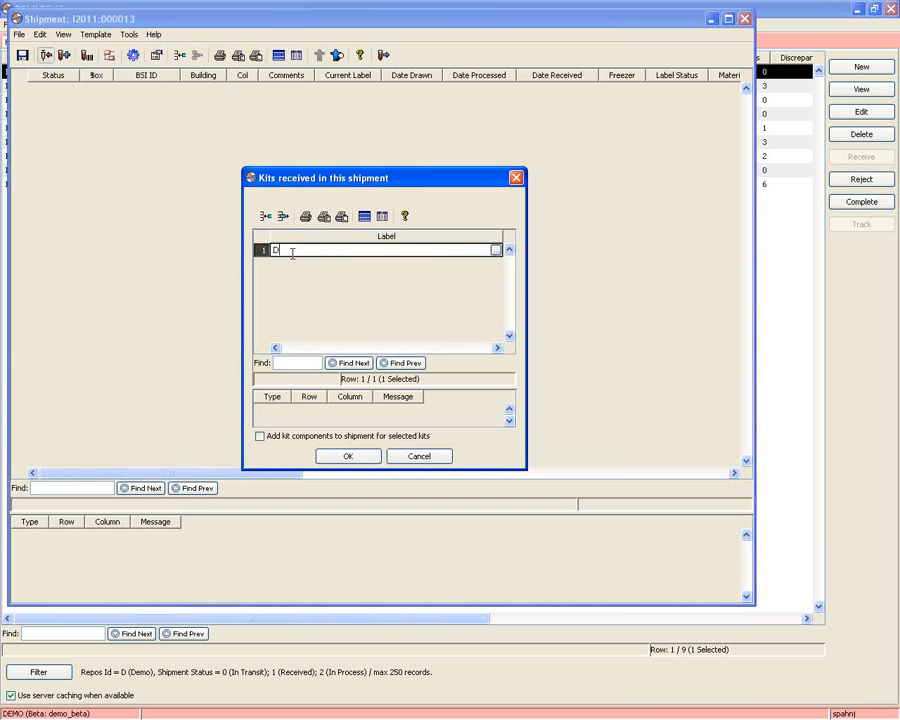
text(DM)
text(2100)
key(Return)
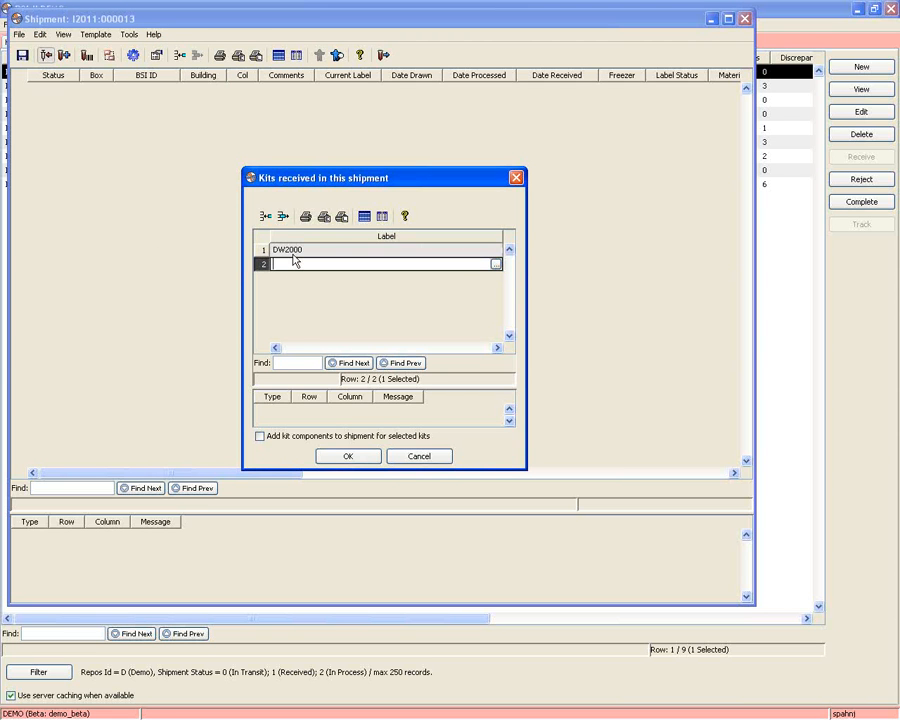
Step: Add kits DW2001 and DW2002 to the kits received in this shipment
text(DW2001)
key(Return)
text(DW)
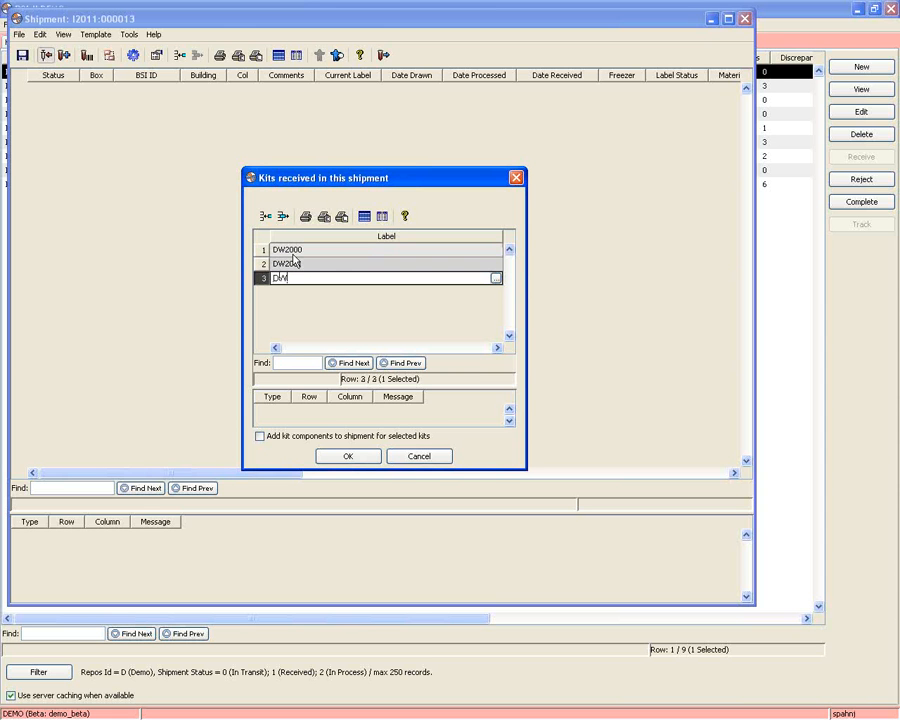
text(2002)
click(323, 276)
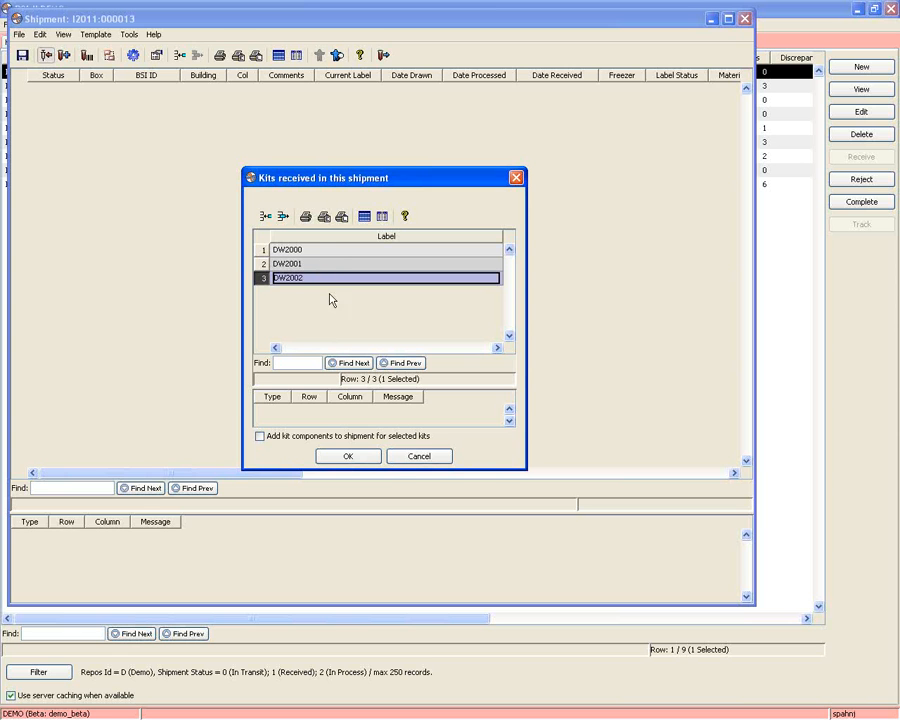
Step: Receive the listed kits with their kit components added to the shipment, then save and close the shipment
click(261, 438)
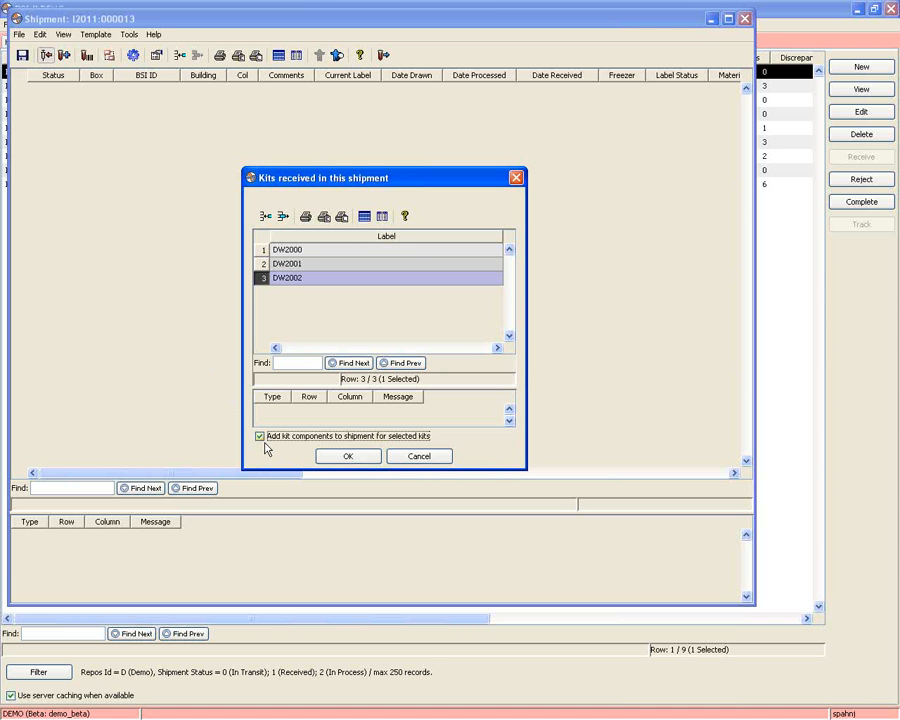
click(349, 457)
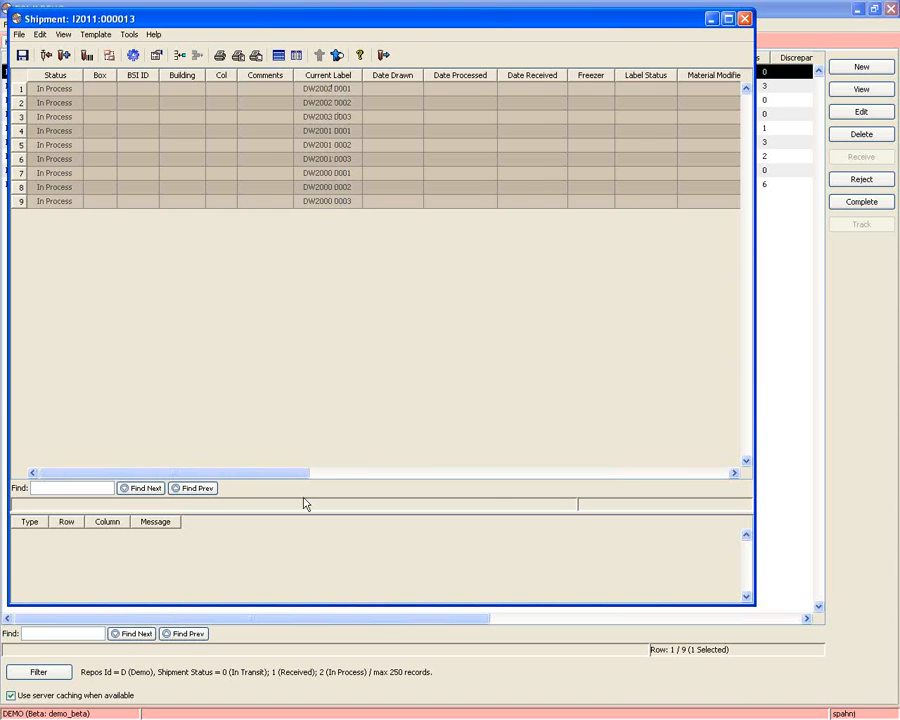
drag(287, 476, 189, 390)
click(22, 55)
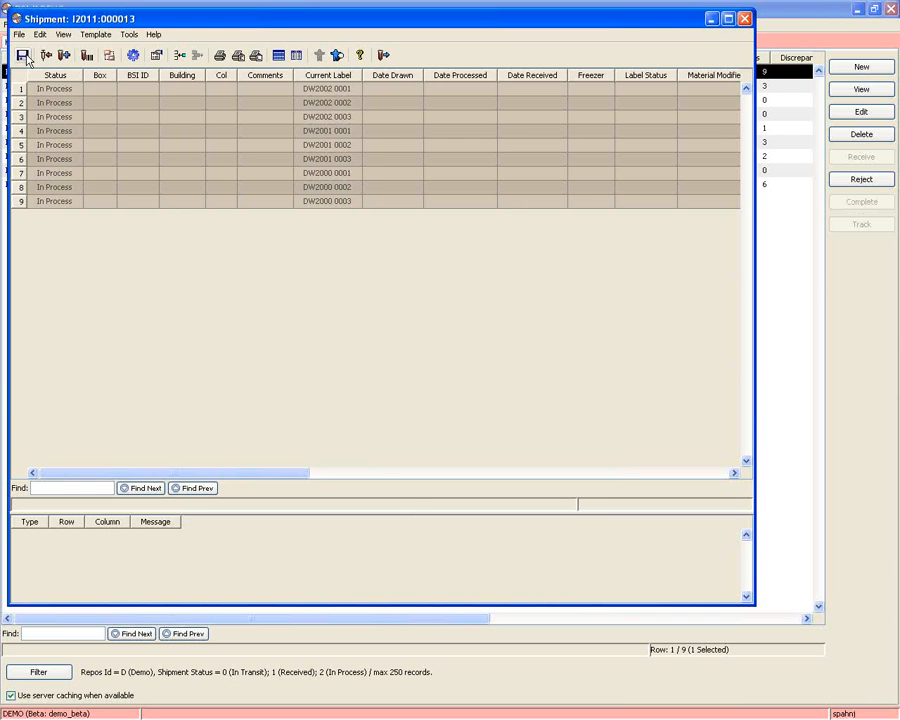
click(744, 18)
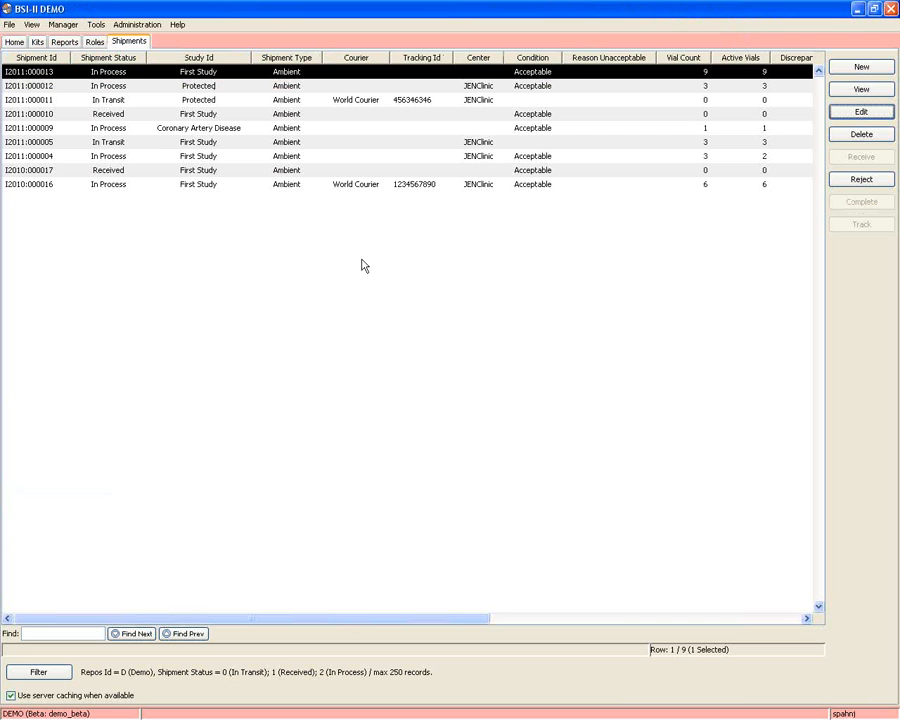
Step: Duplicate kit DW2004 from the kit inventory and open the duplicate for editing
click(36, 42)
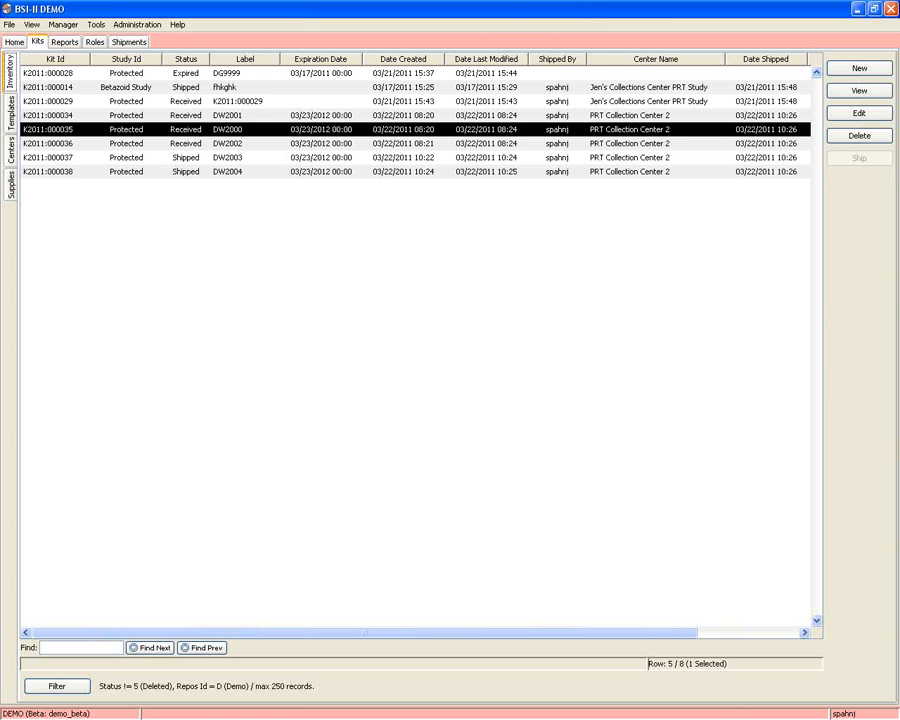
click(302, 172)
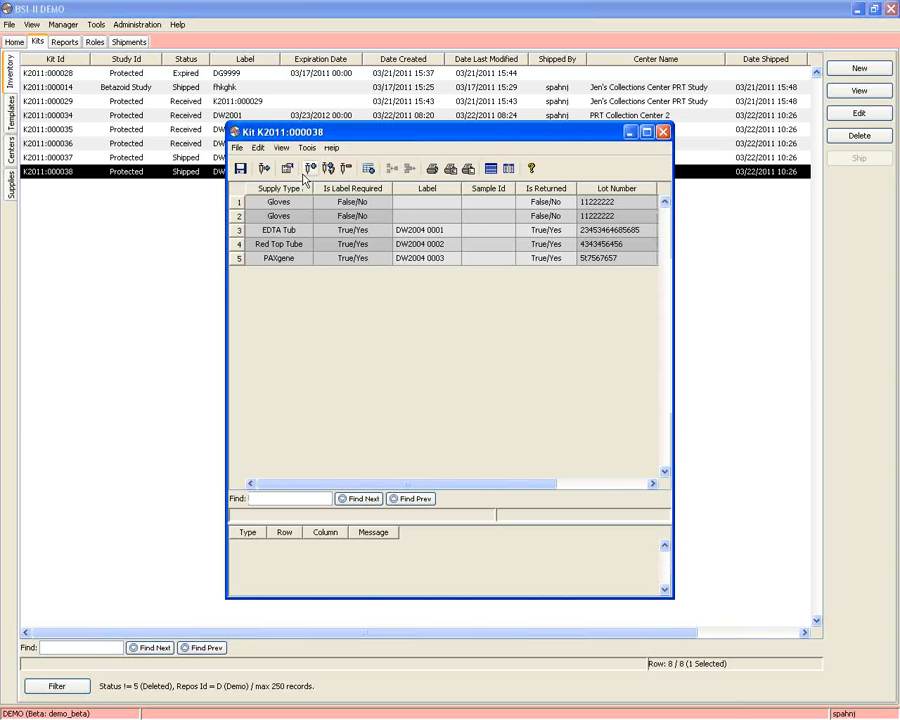
click(368, 169)
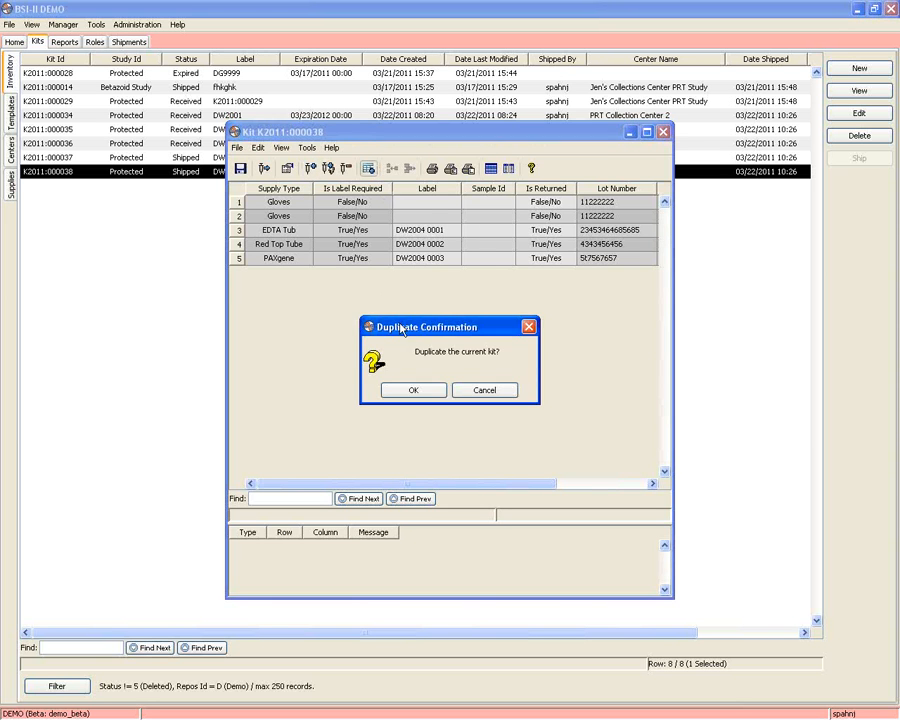
click(412, 390)
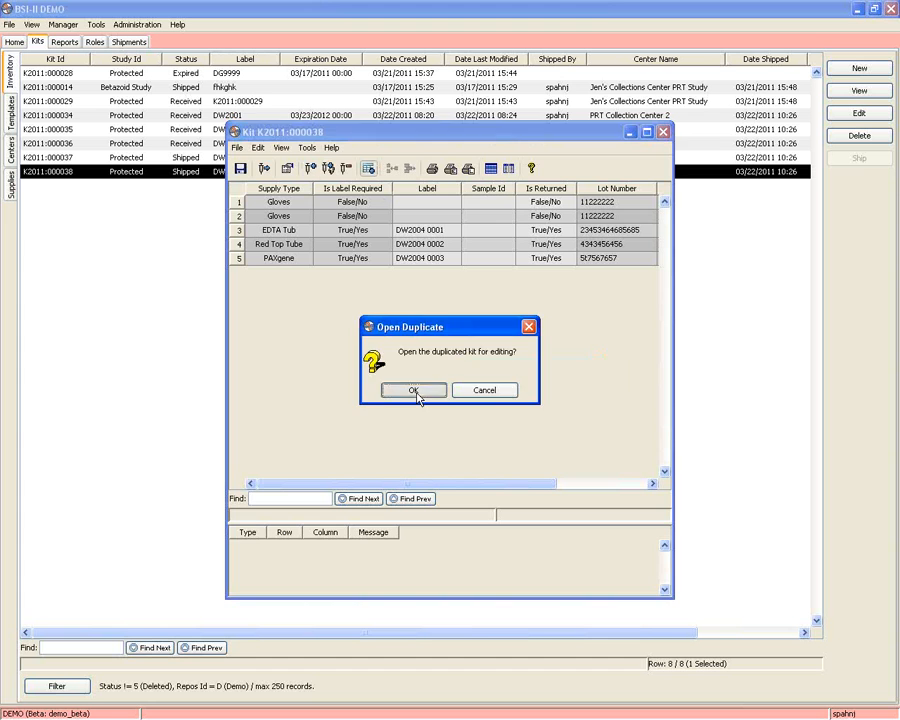
click(415, 391)
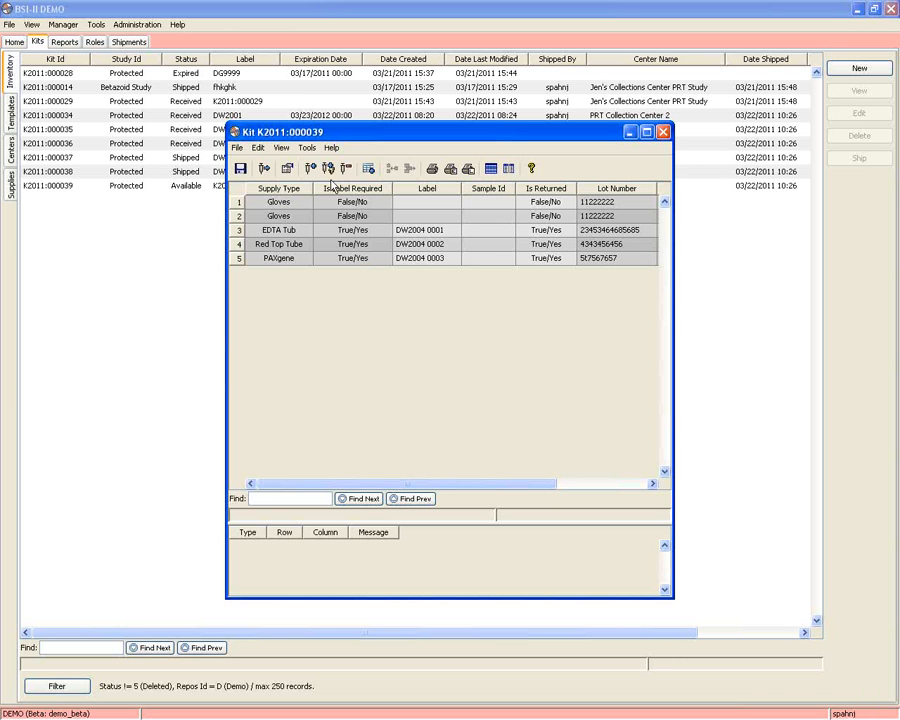
Step: Set the duplicated kit's label to DW2005 in its kit properties
click(287, 168)
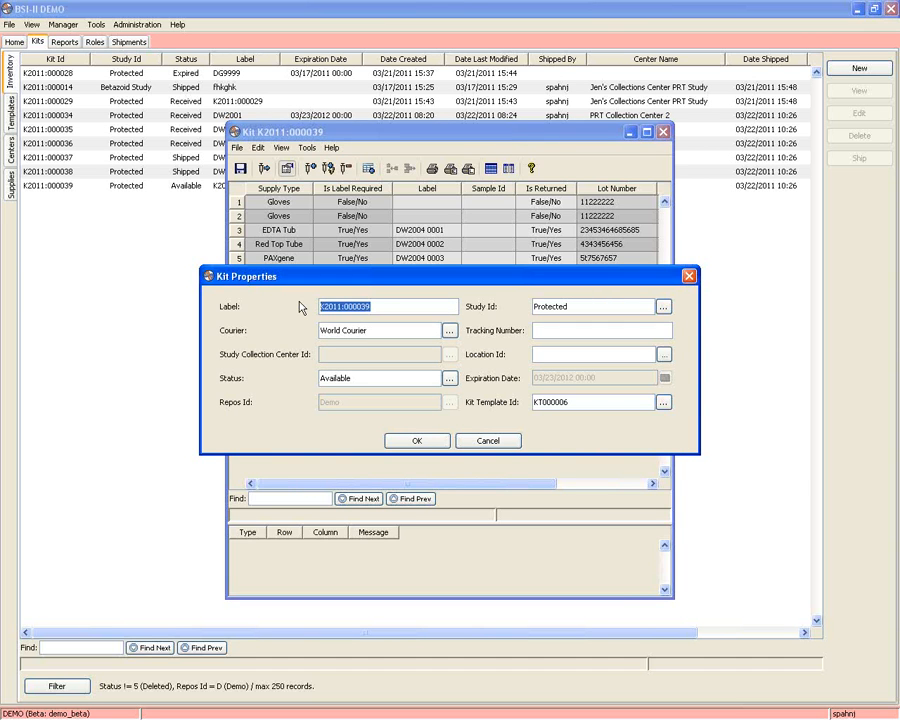
text(DW2005)
click(416, 441)
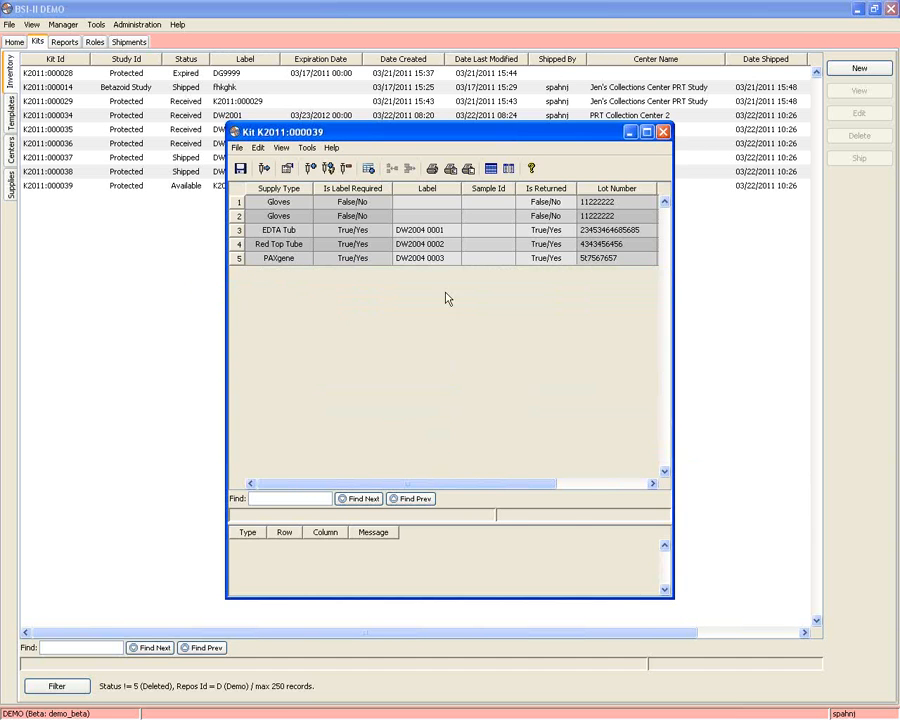
Step: Mass-change the labels of the EDTA, Red Top Tube and PAXgene rows to a range starting at DW2005 0001, incrementing by 1
drag(420, 230, 420, 258)
right_click(428, 189)
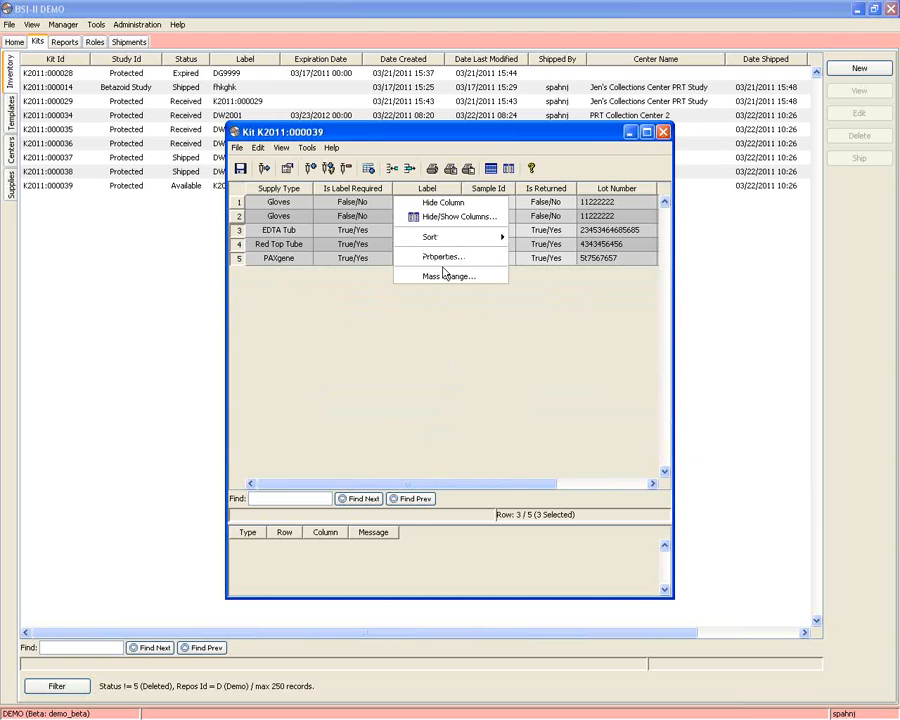
click(447, 276)
click(457, 381)
text(DW)
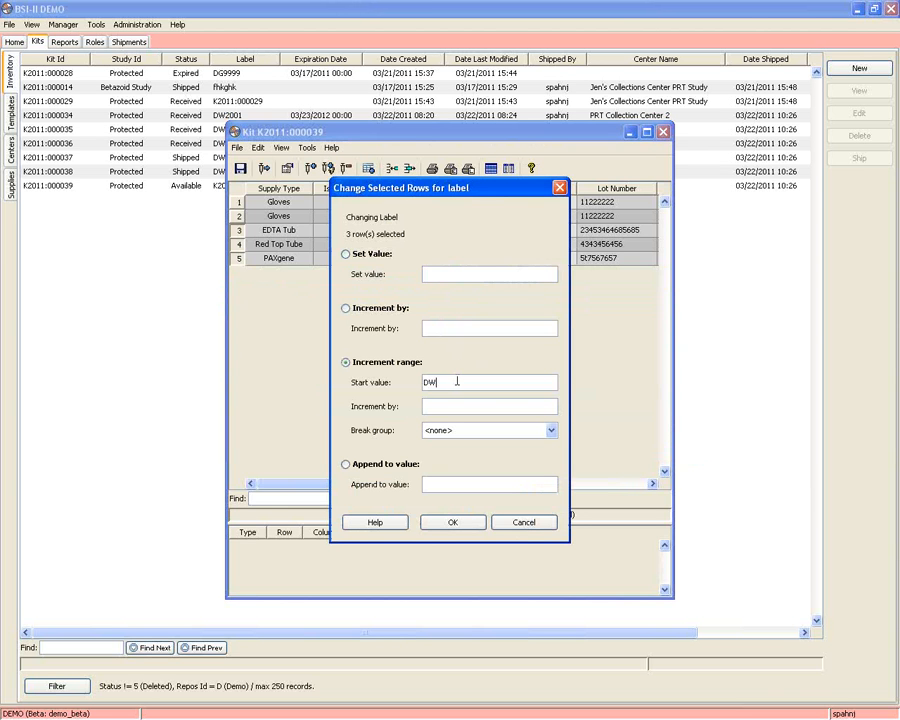
text(2006 10001)
click(455, 525)
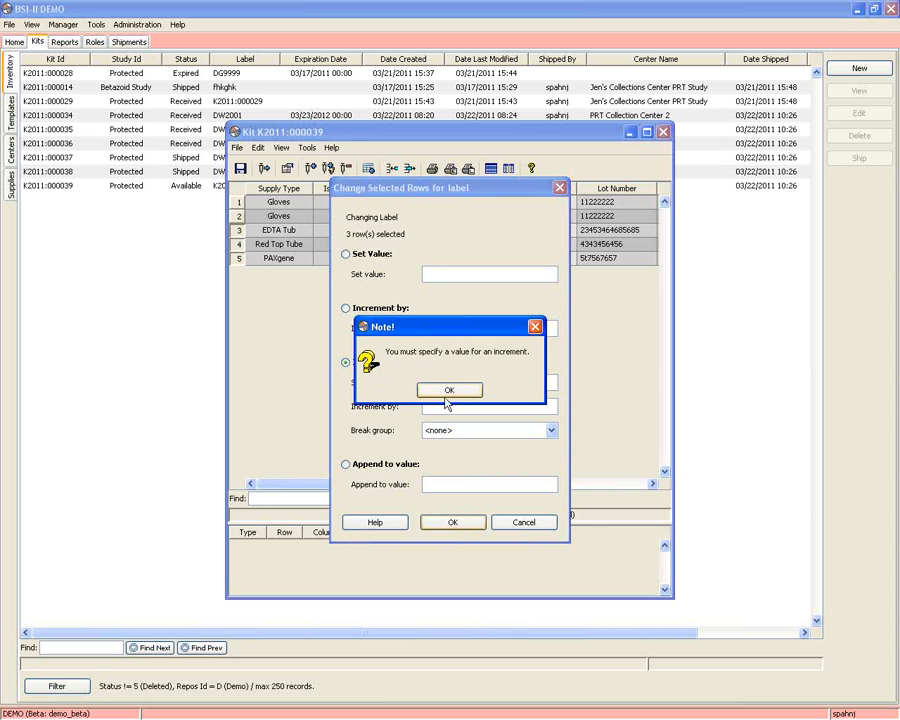
click(446, 394)
click(446, 402)
text(1)
click(453, 523)
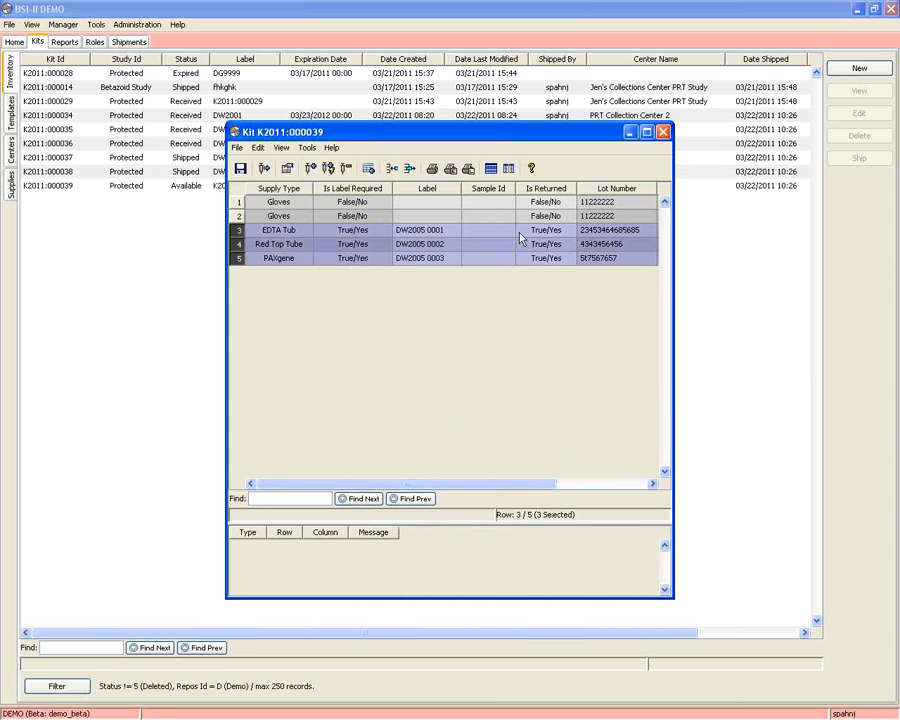
Step: Set the Sample Id of the three tube rows to DW2005, save the kit, and close both open kit windows
right_click(496, 192)
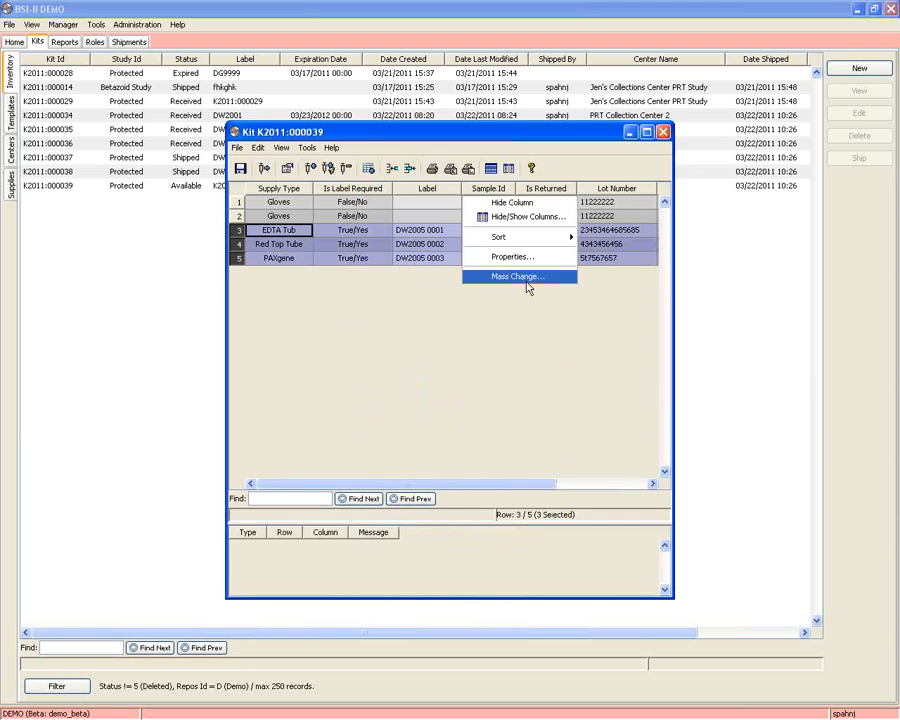
click(522, 277)
text(DW2005)
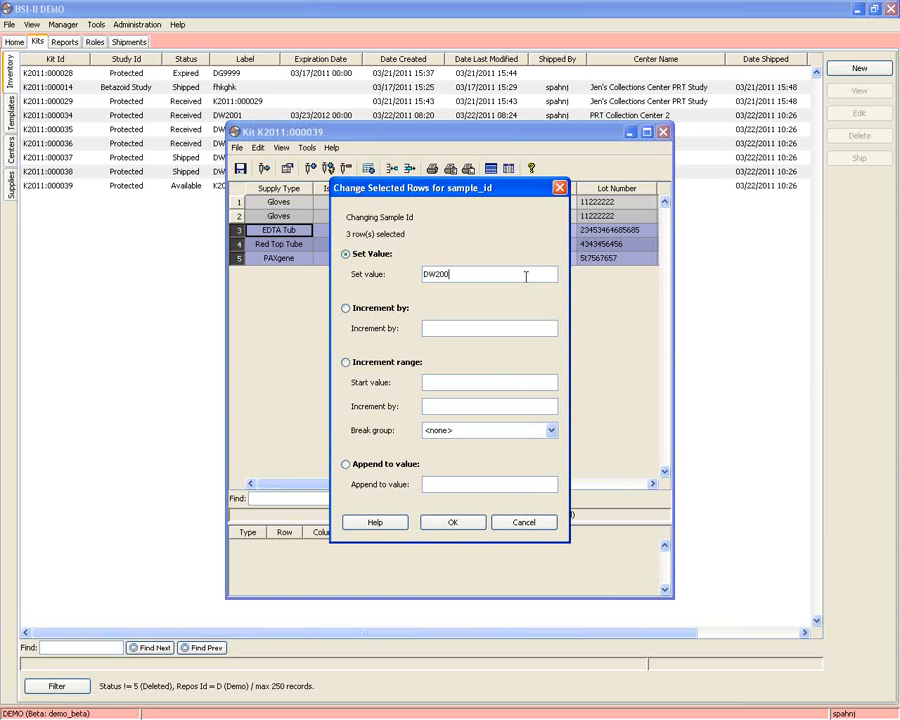
click(452, 522)
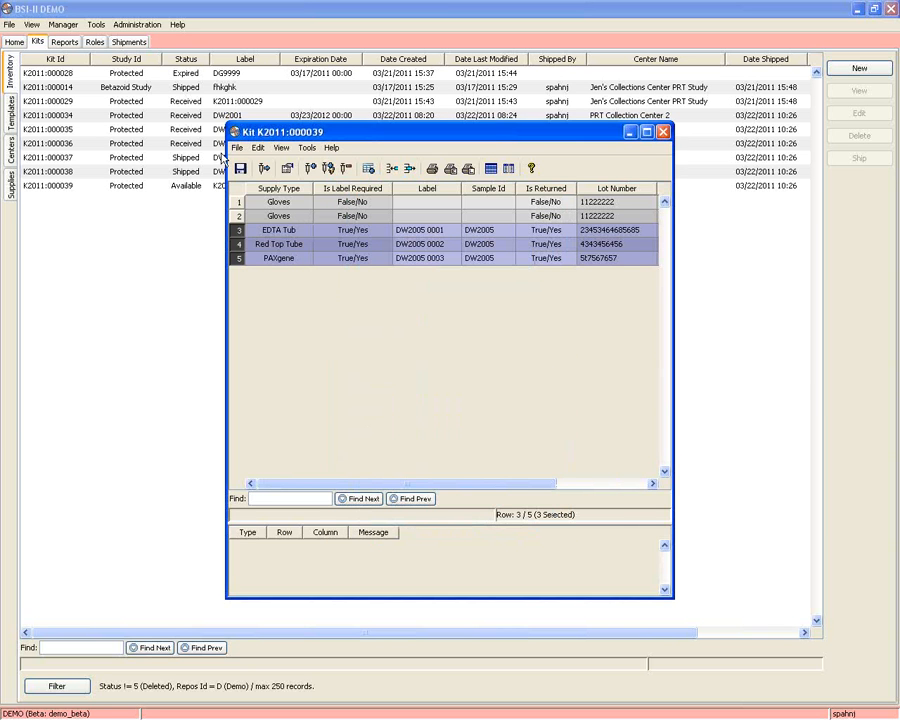
click(240, 168)
click(662, 135)
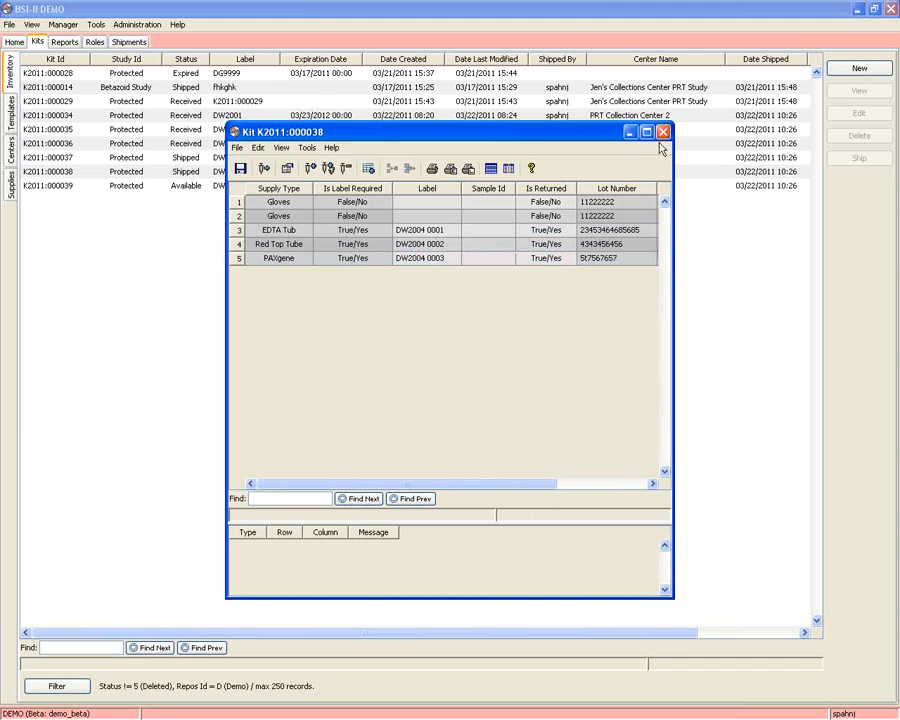
click(662, 134)
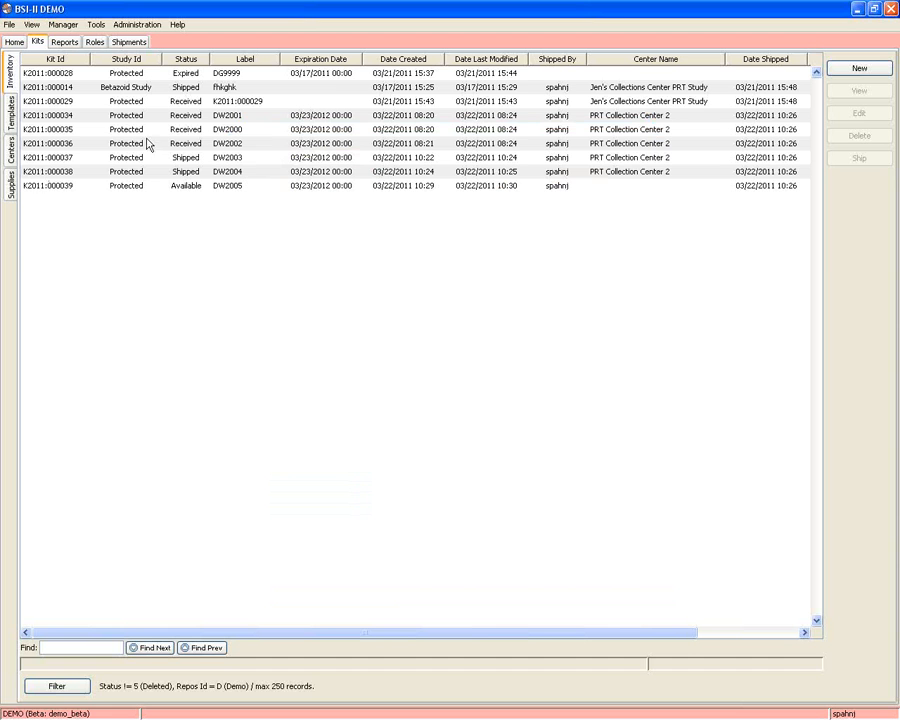
Step: Open PRT Collection Center 2 for editing, try a New Kit Min Shelf Life of 0, and close it without saving
click(11, 150)
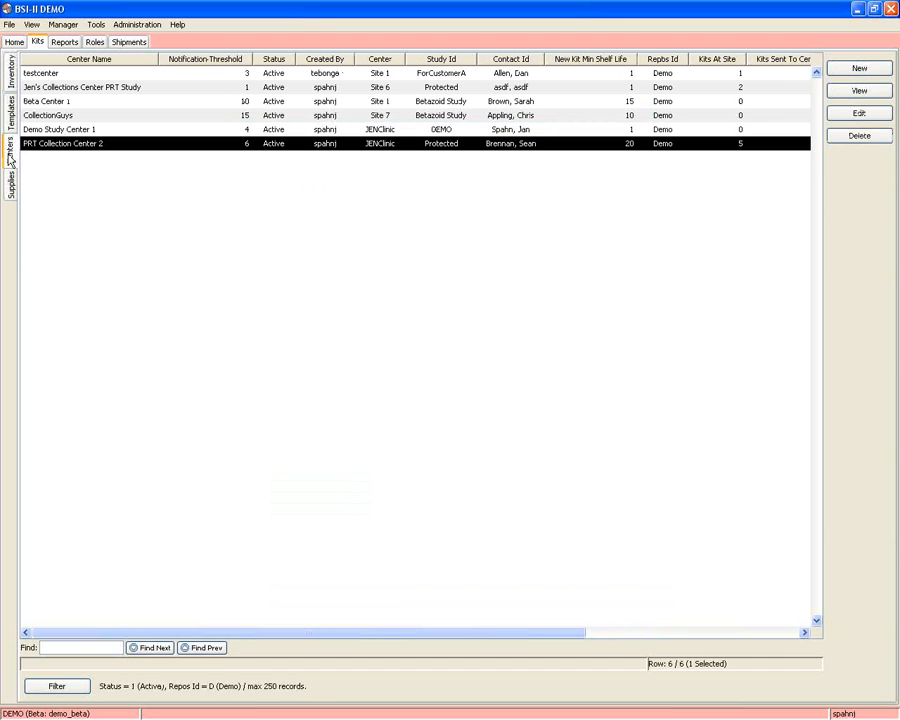
double_click(458, 150)
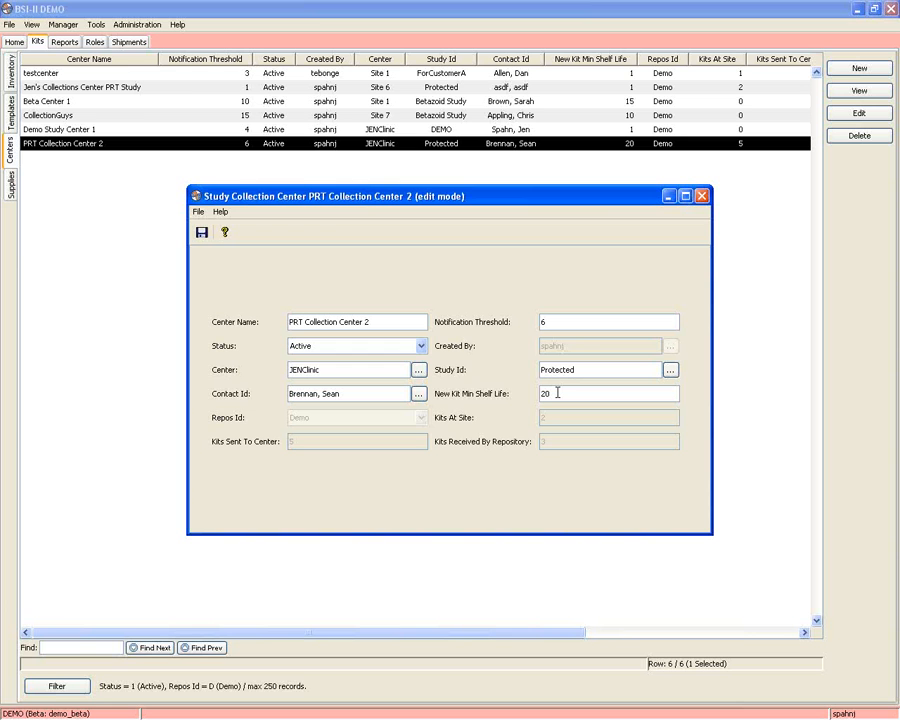
drag(557, 393, 536, 392)
text(30)
key(Delete)
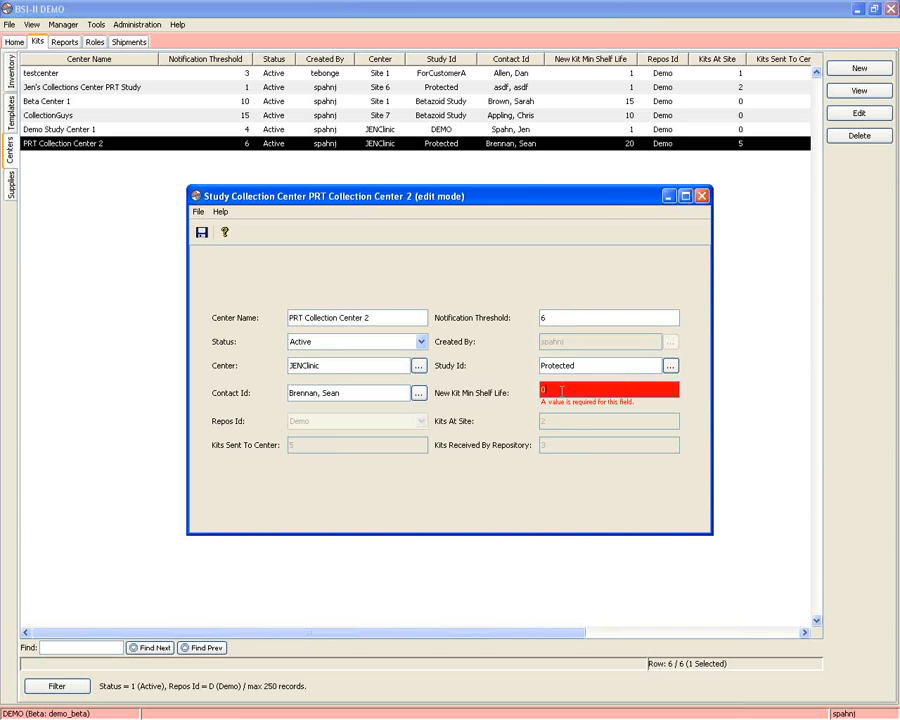
text(0)
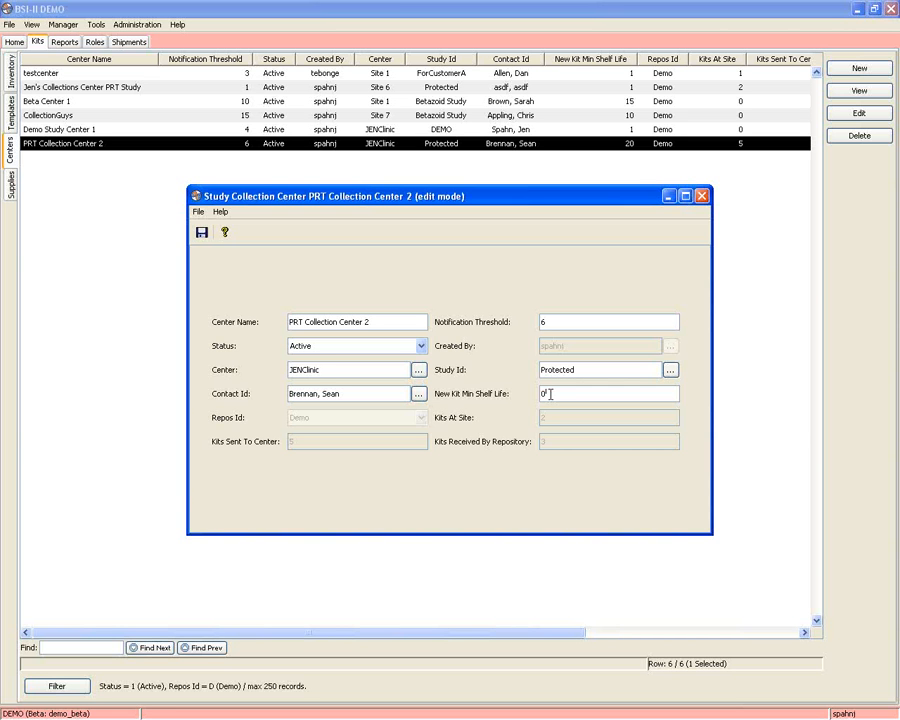
click(703, 196)
click(450, 386)
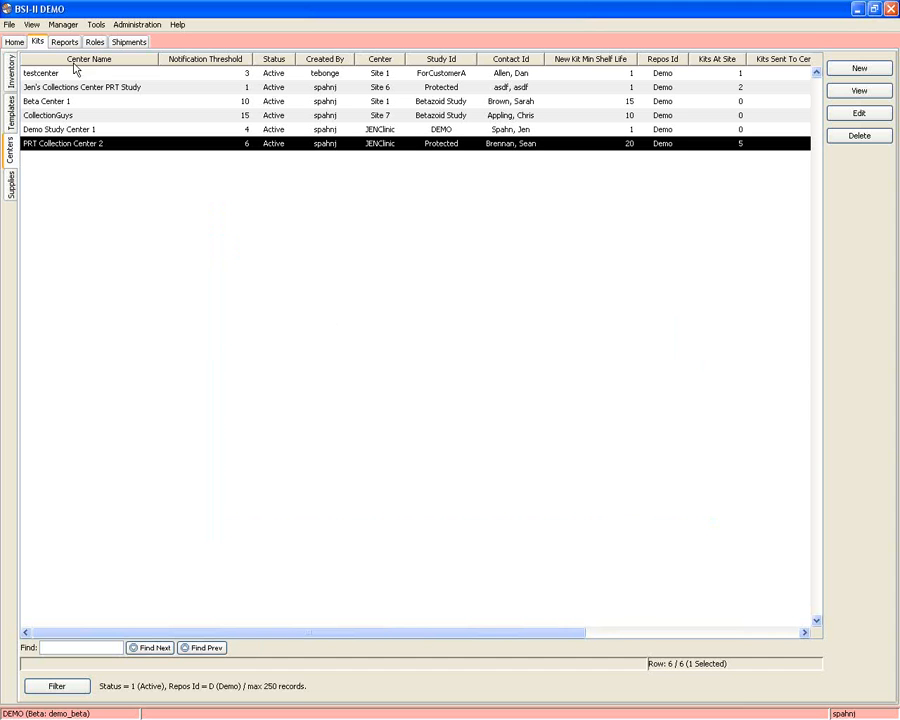
Step: Receive the in-transit World Courier shipment for the Protected study with a received package count of 1
click(13, 77)
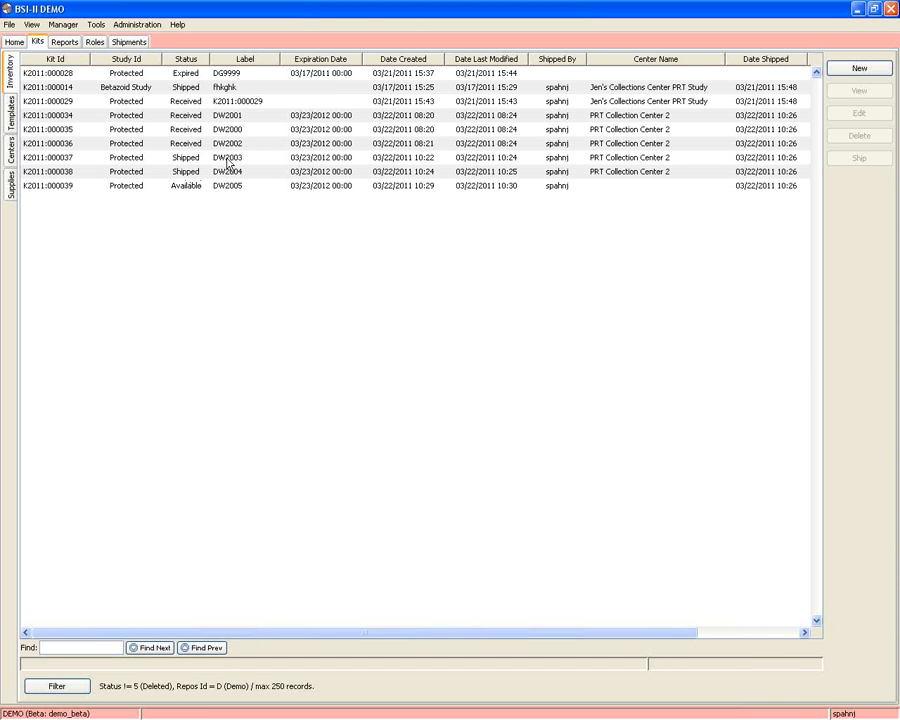
click(125, 42)
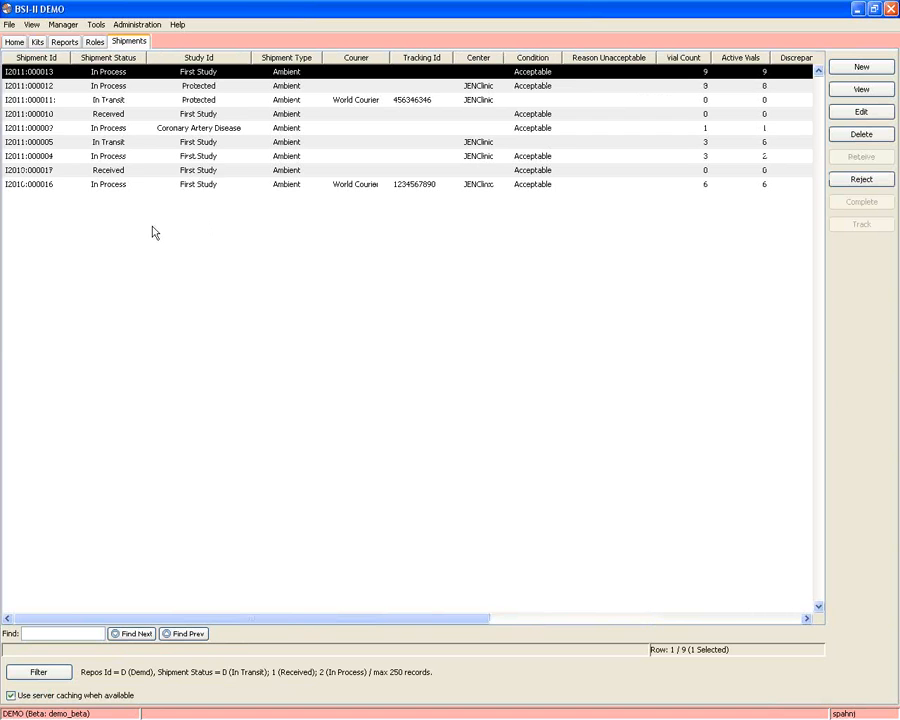
click(145, 102)
click(845, 160)
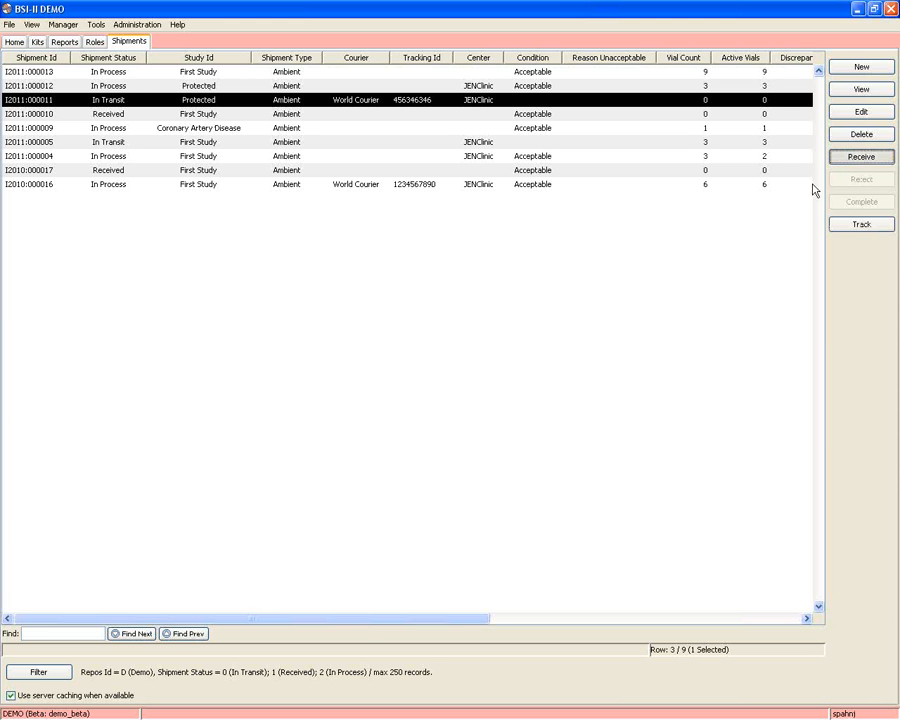
click(311, 301)
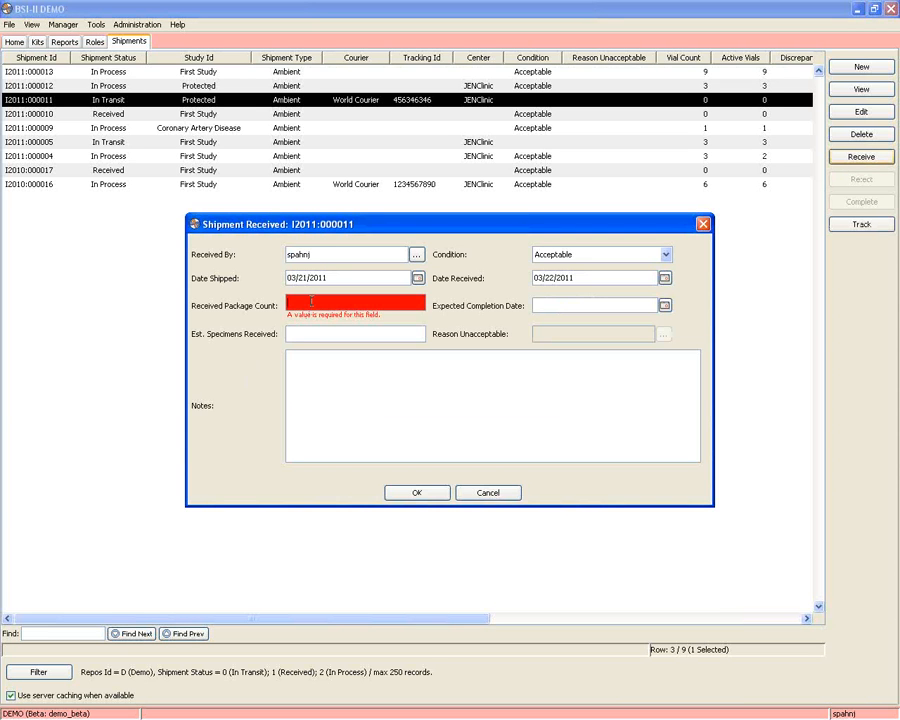
text(1)
click(410, 495)
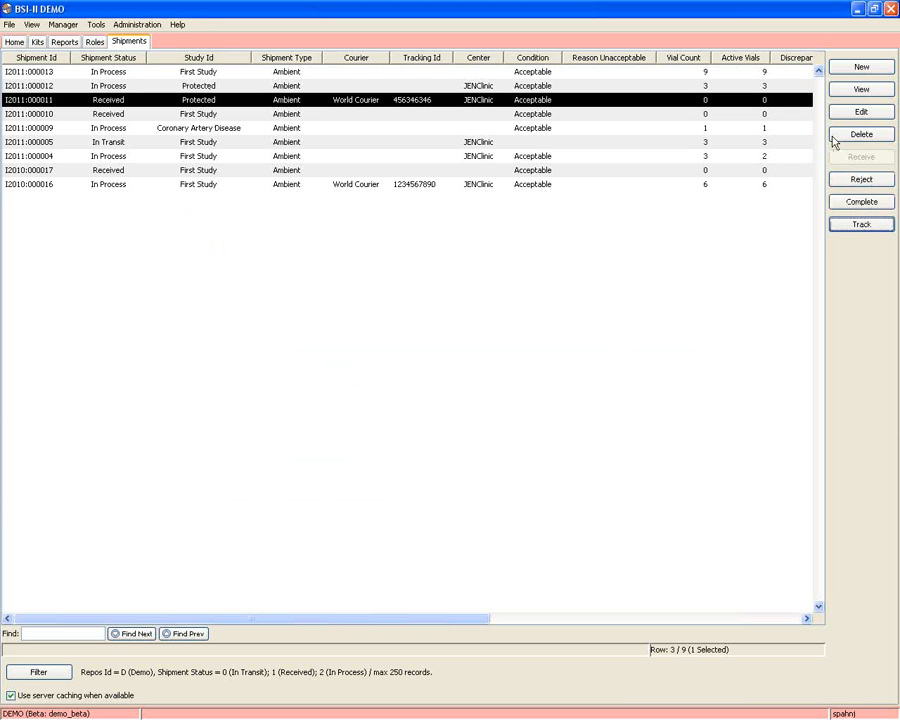
Step: Open the received World Courier shipment for editing and list kits DW2003 and Dw2004 as received in it
click(860, 112)
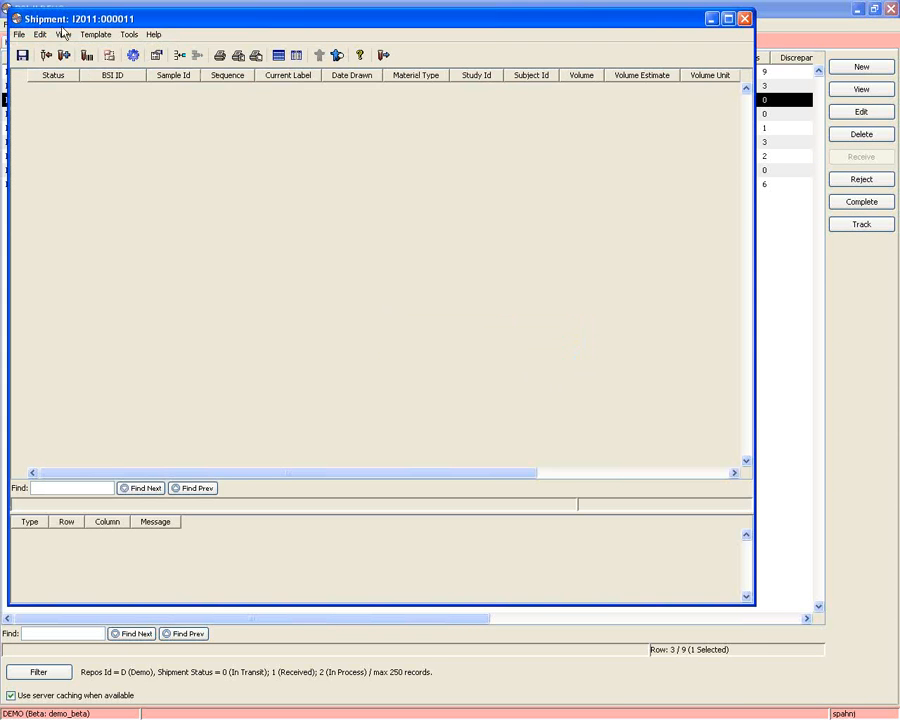
click(45, 55)
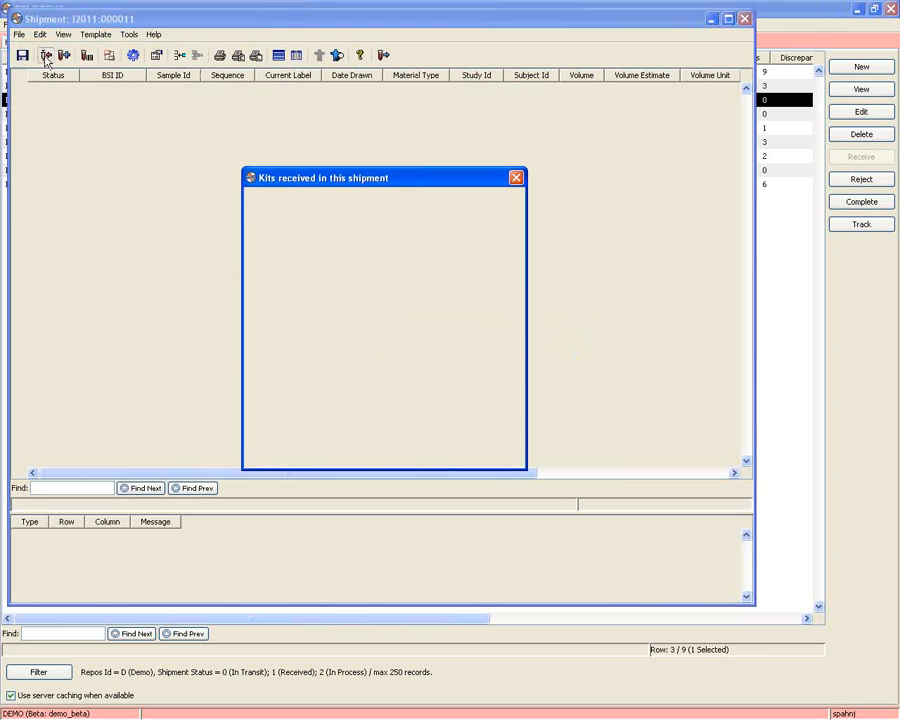
click(299, 254)
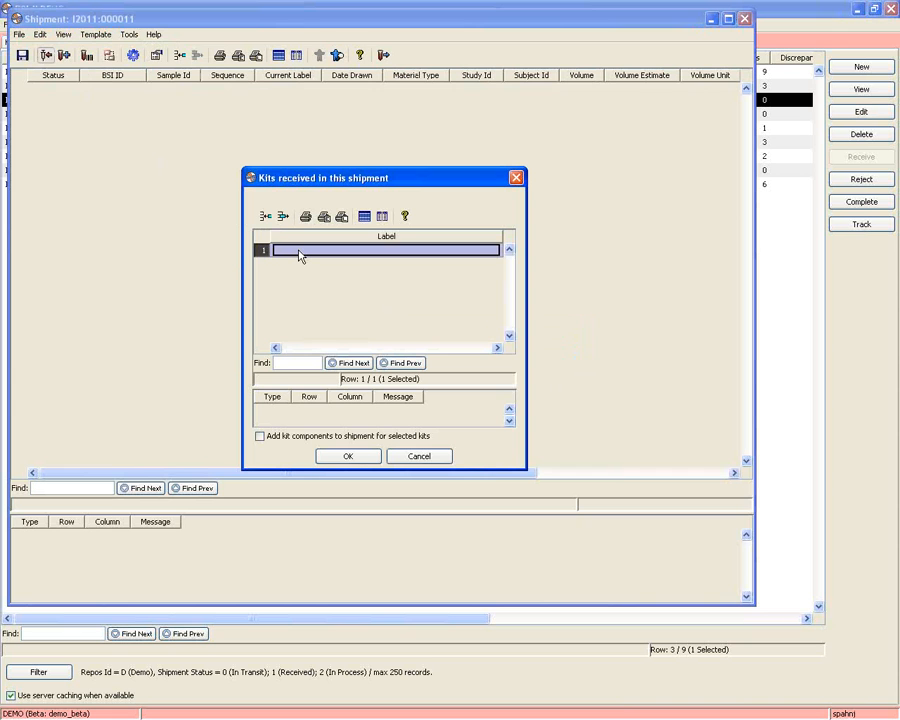
text(DW2003)
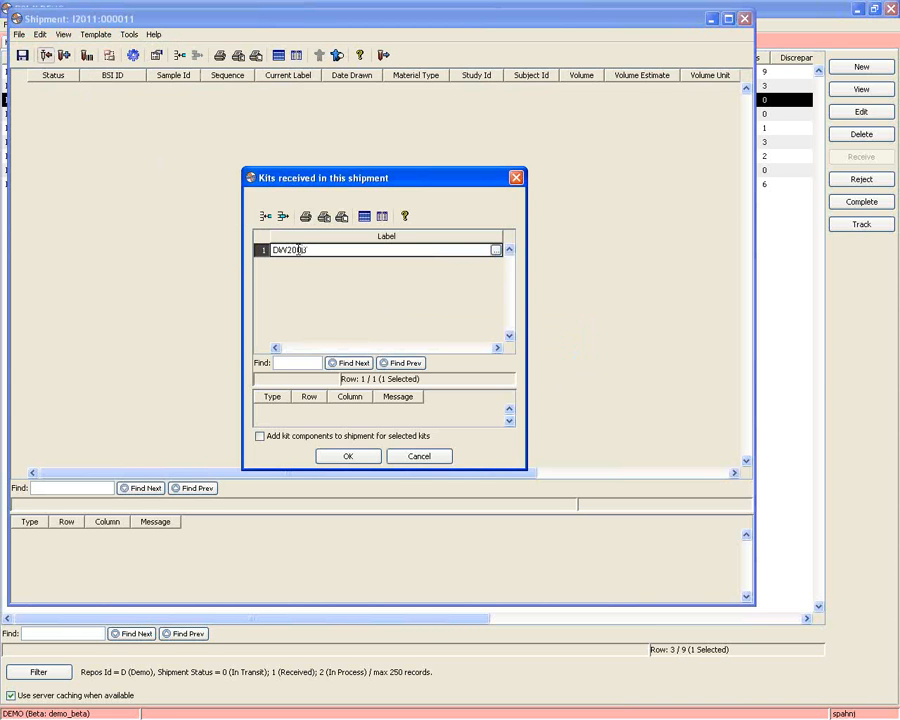
key(Return)
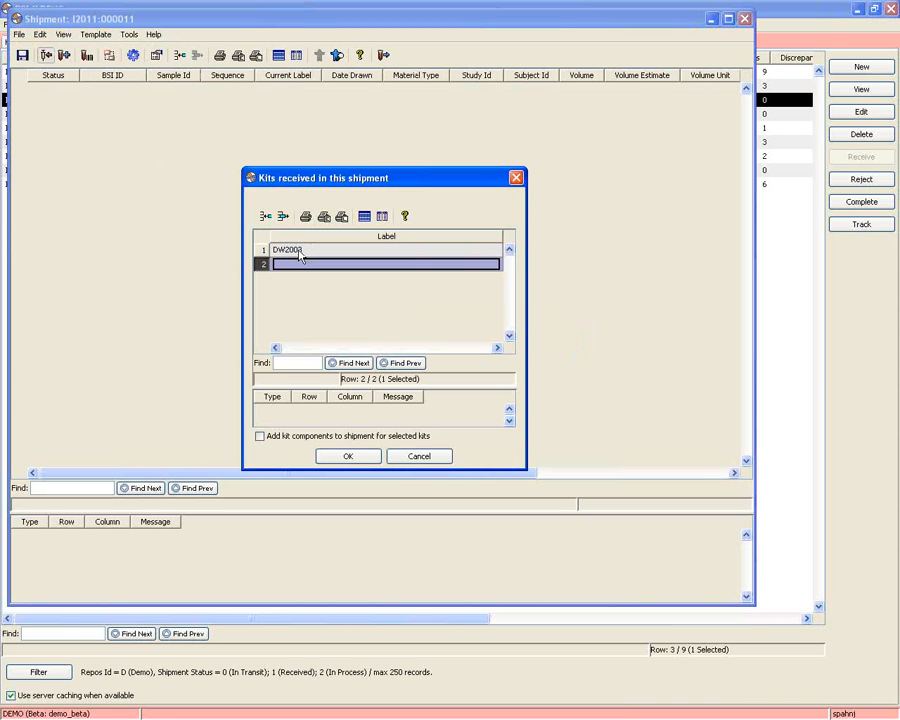
text(DW2004)
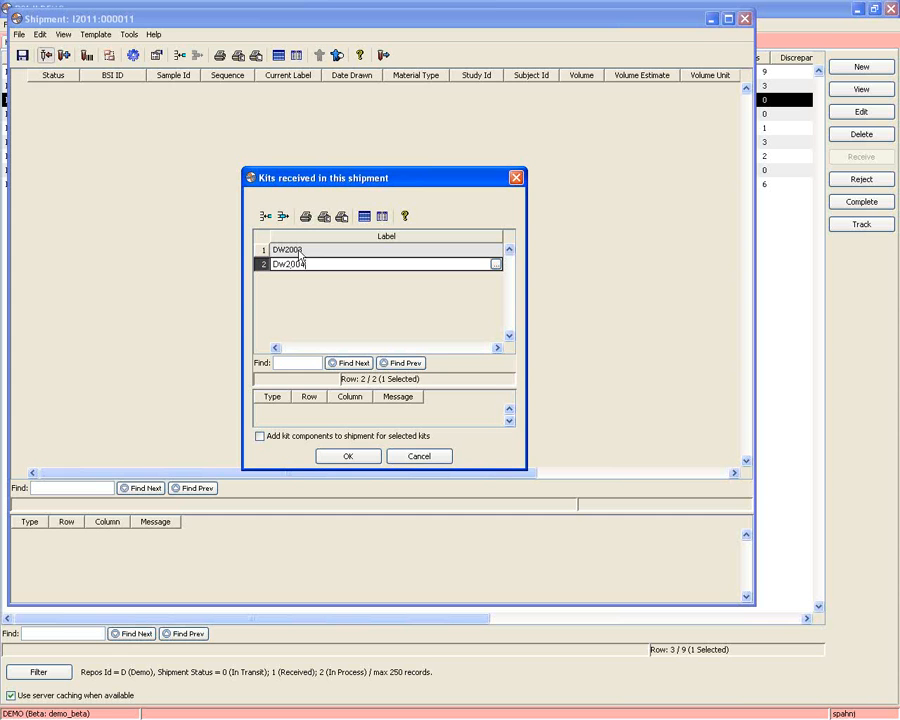
click(317, 250)
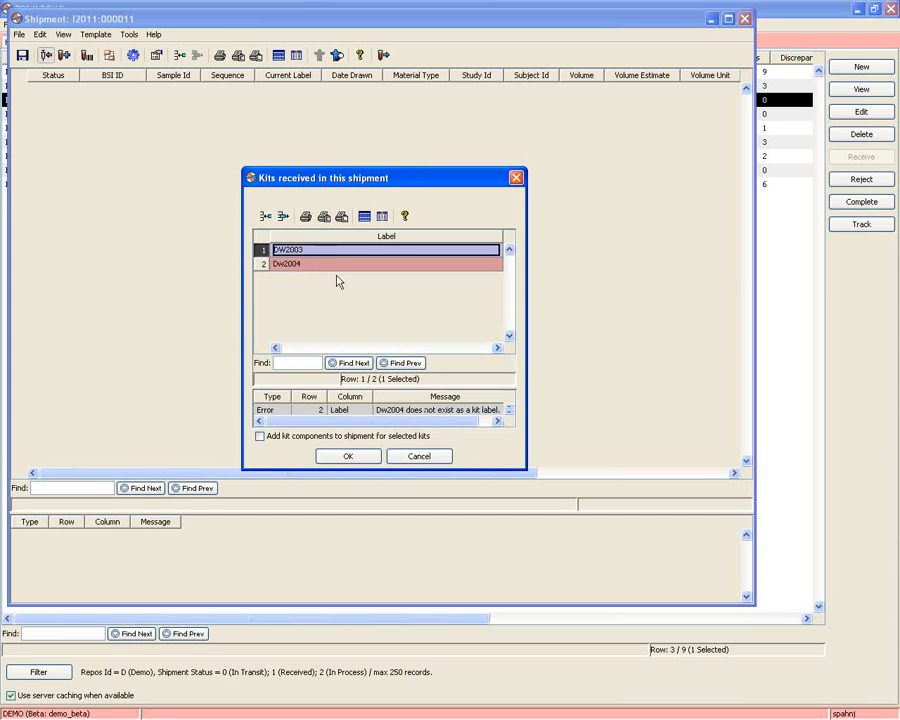
Step: Correct the second received kit's label to DW2004
click(330, 266)
double_click(285, 265)
click(284, 265)
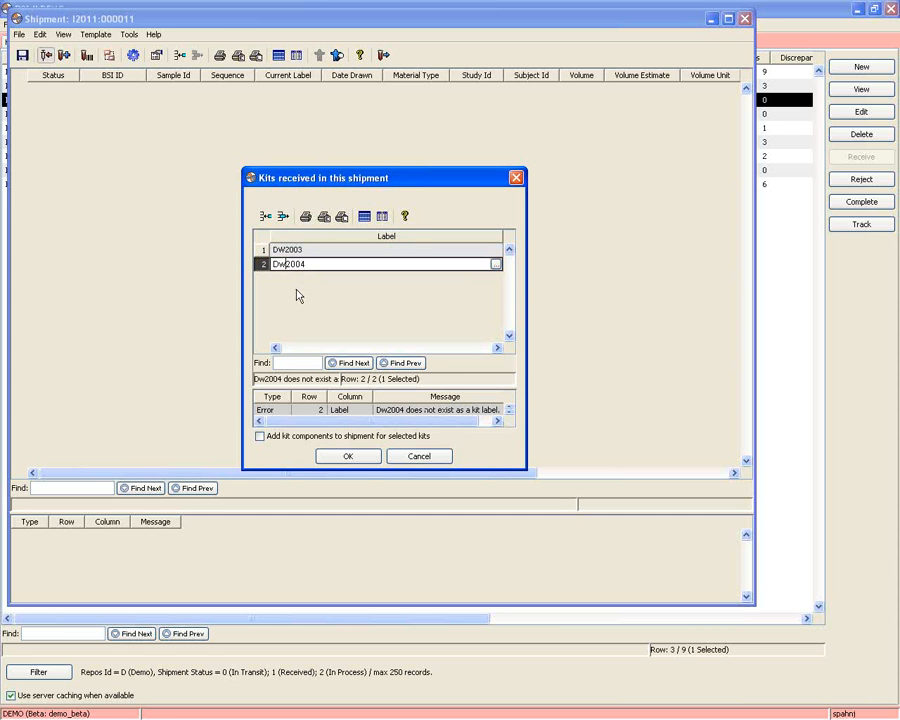
key(BackSpace)
text(W)
key(Return)
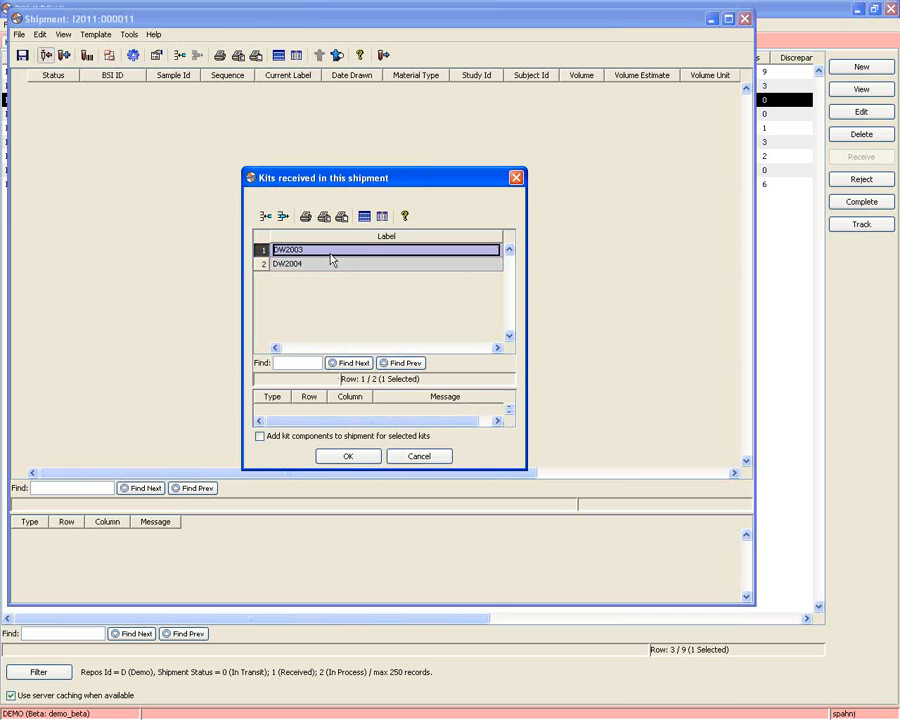
Step: Receive the listed kits with their components added to the shipment, then save and close the shipment
click(261, 438)
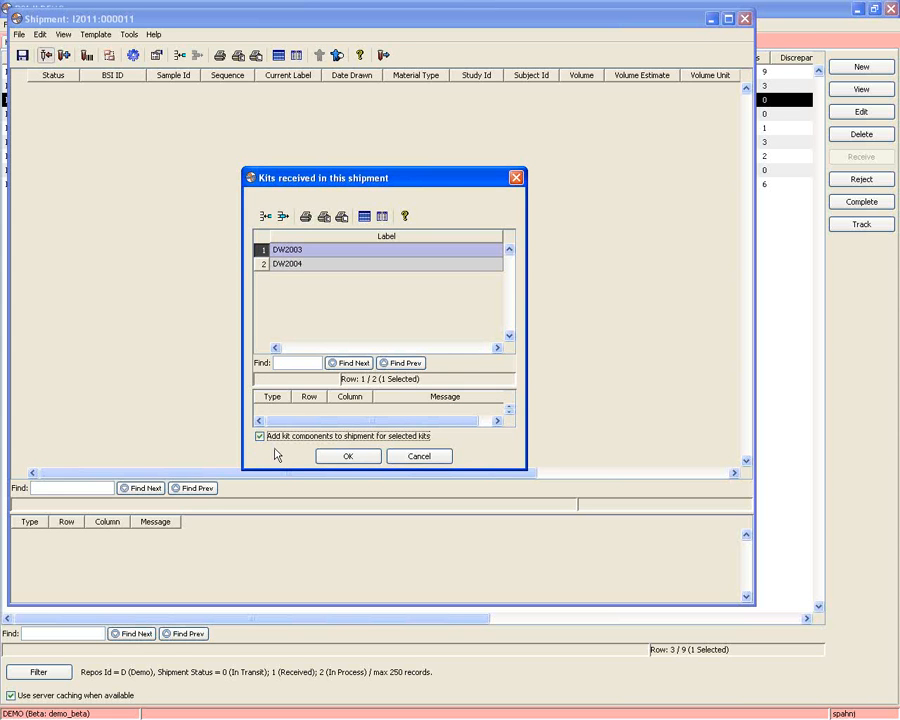
click(356, 458)
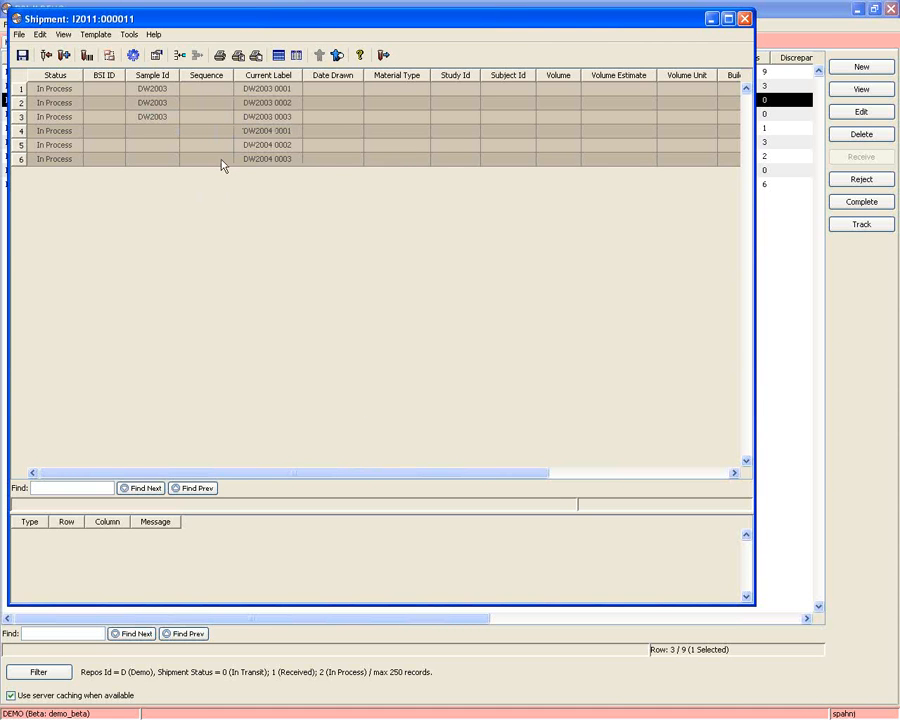
click(24, 56)
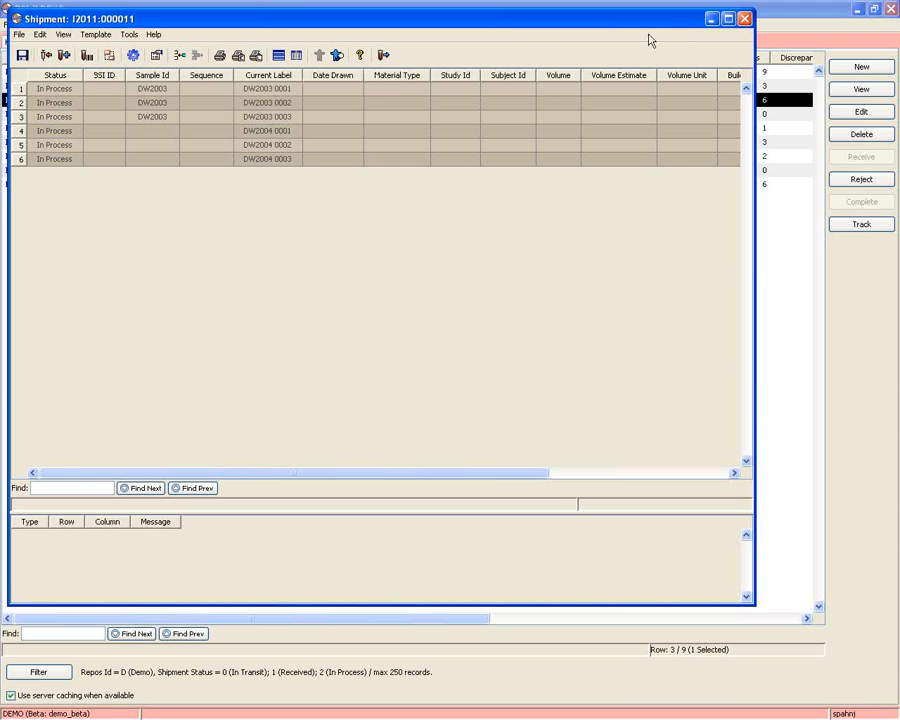
click(744, 19)
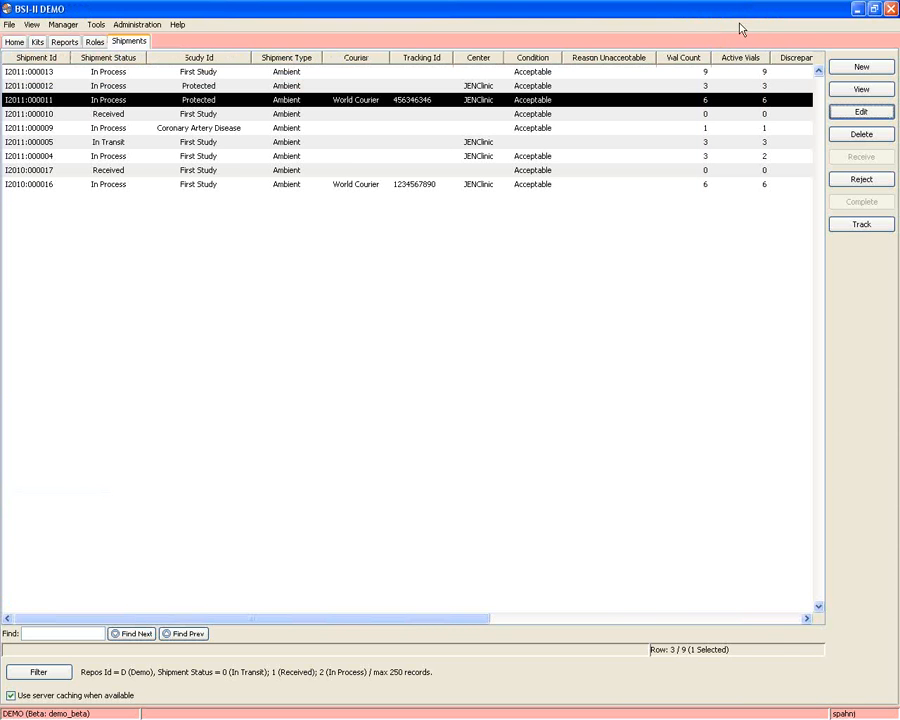
Step: Check the kit inventory and open the PRT Template Blood Draw kit template to review its supplies
click(35, 45)
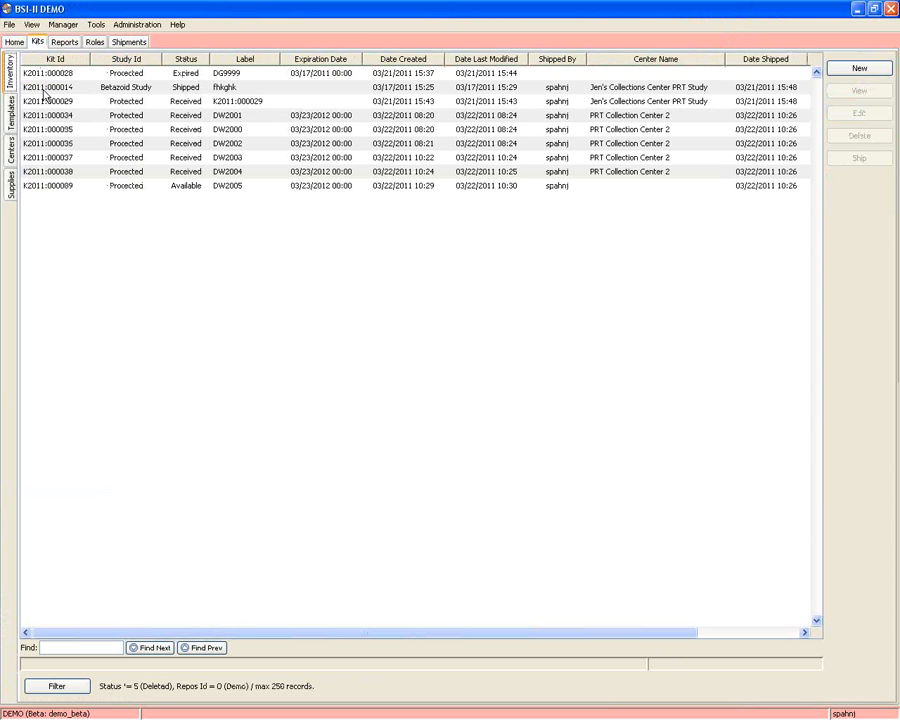
click(11, 96)
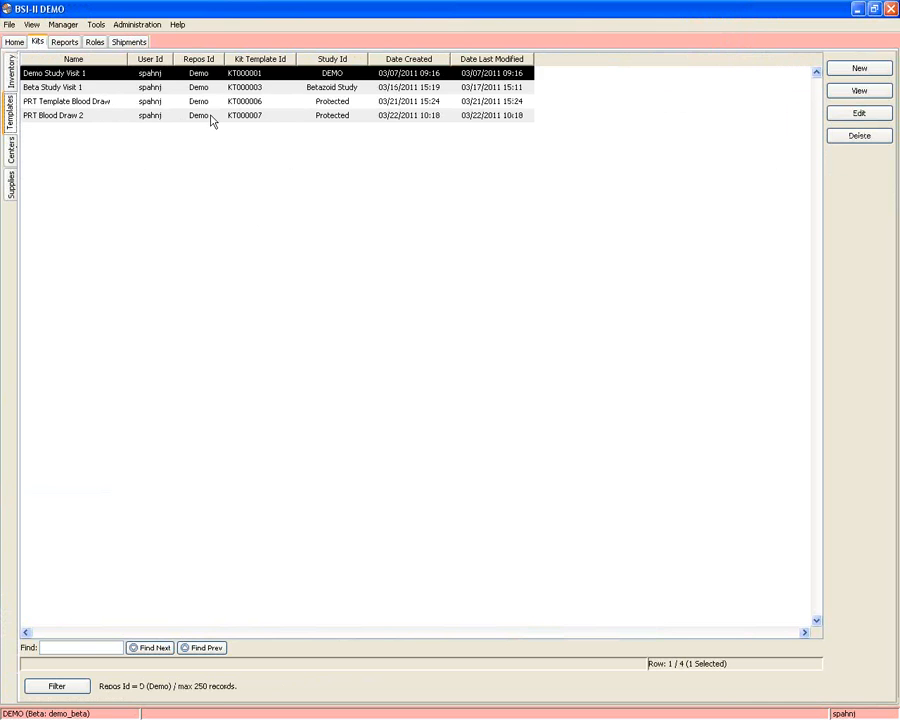
click(209, 102)
double_click(209, 104)
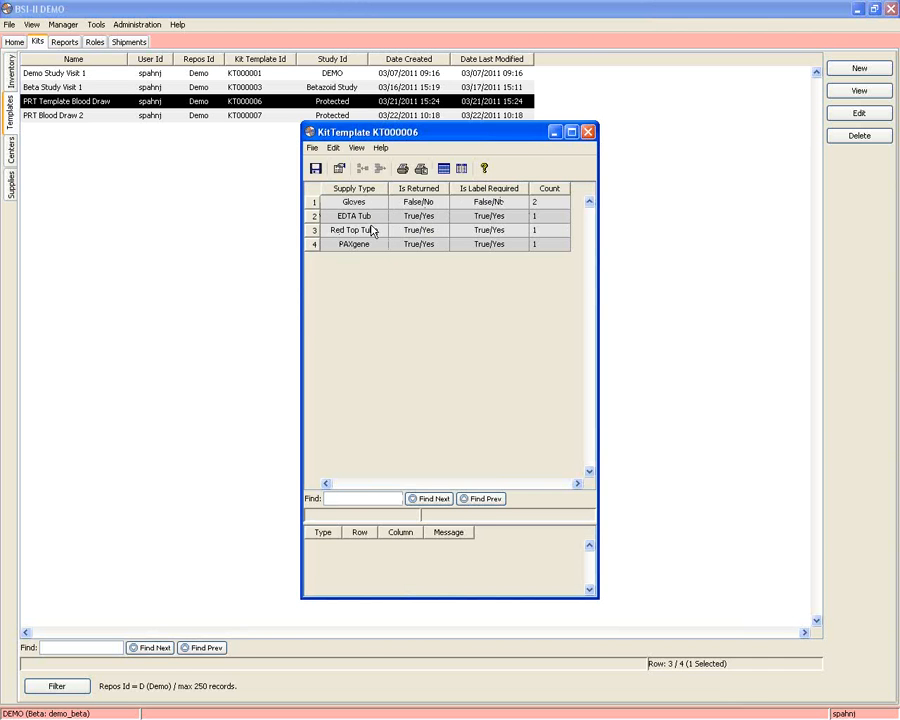
Step: Close the kit template and open kit DW2005 from the kit inventory to review its components, labels and lot numbers
click(588, 131)
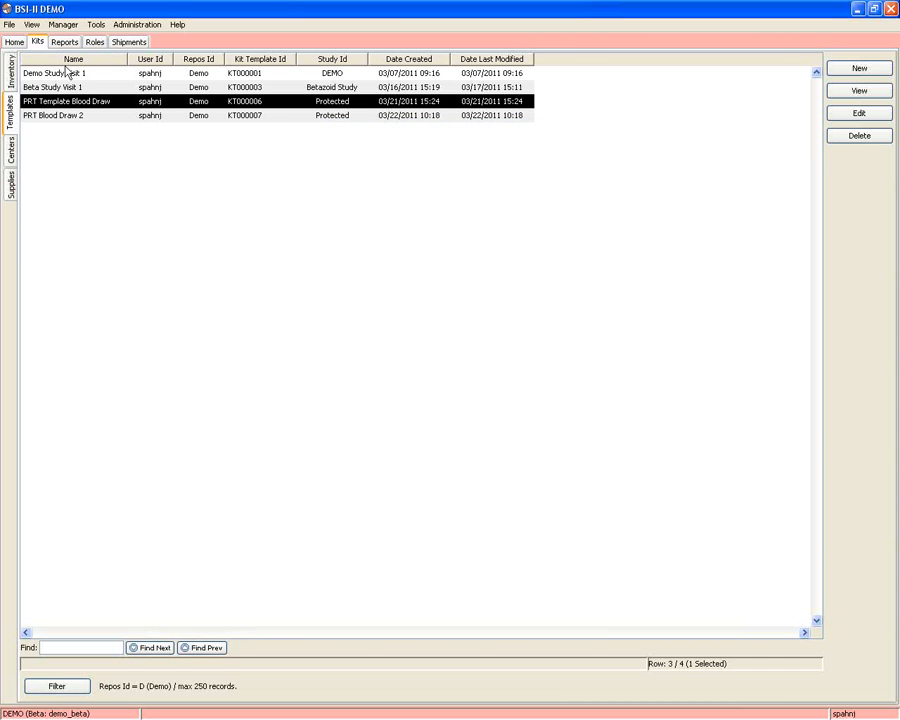
click(13, 60)
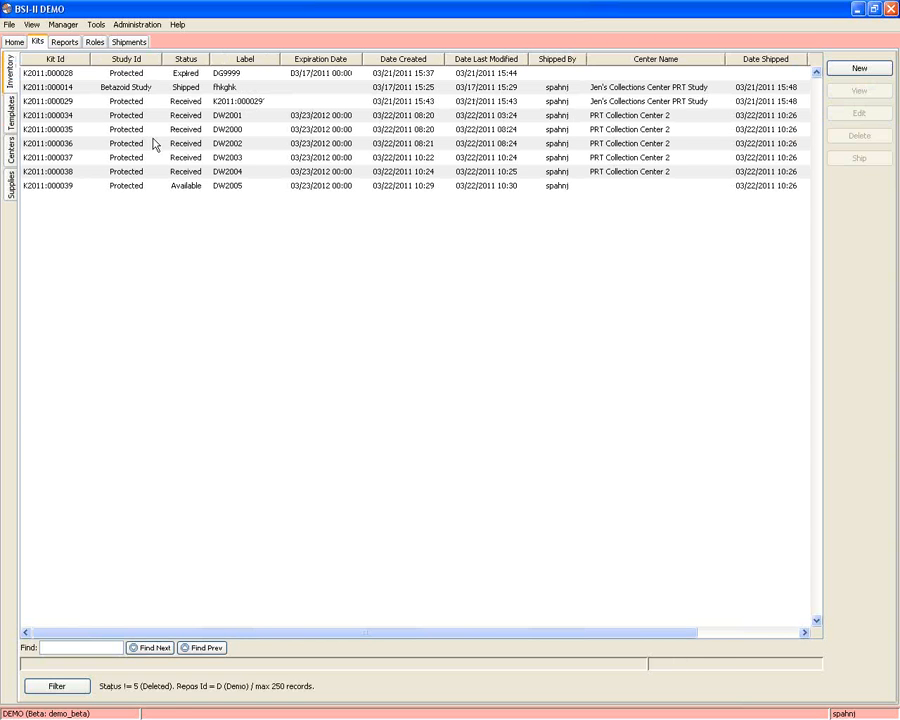
click(184, 186)
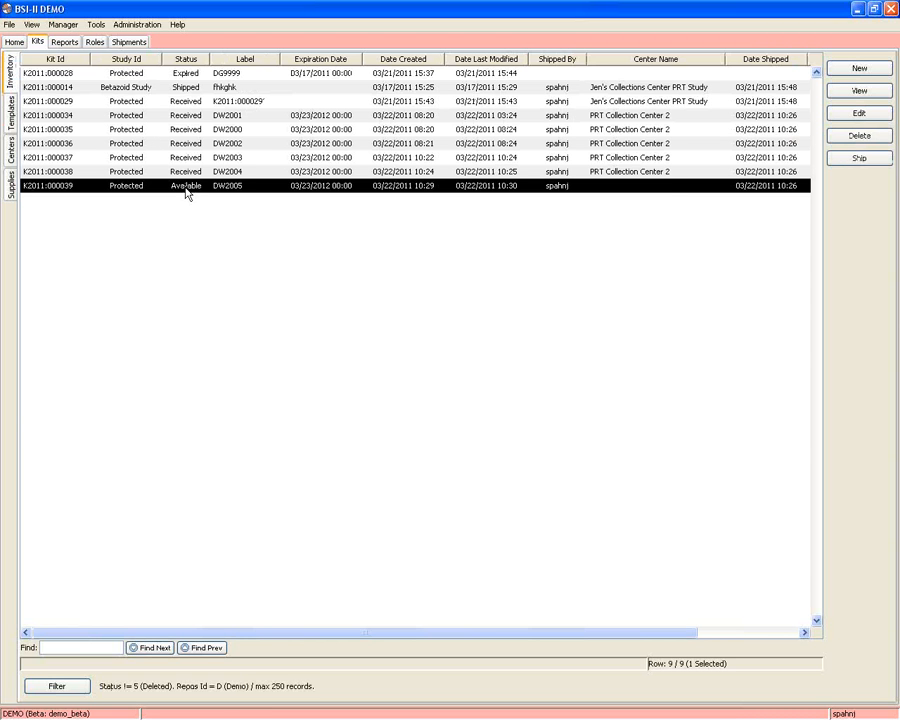
double_click(185, 189)
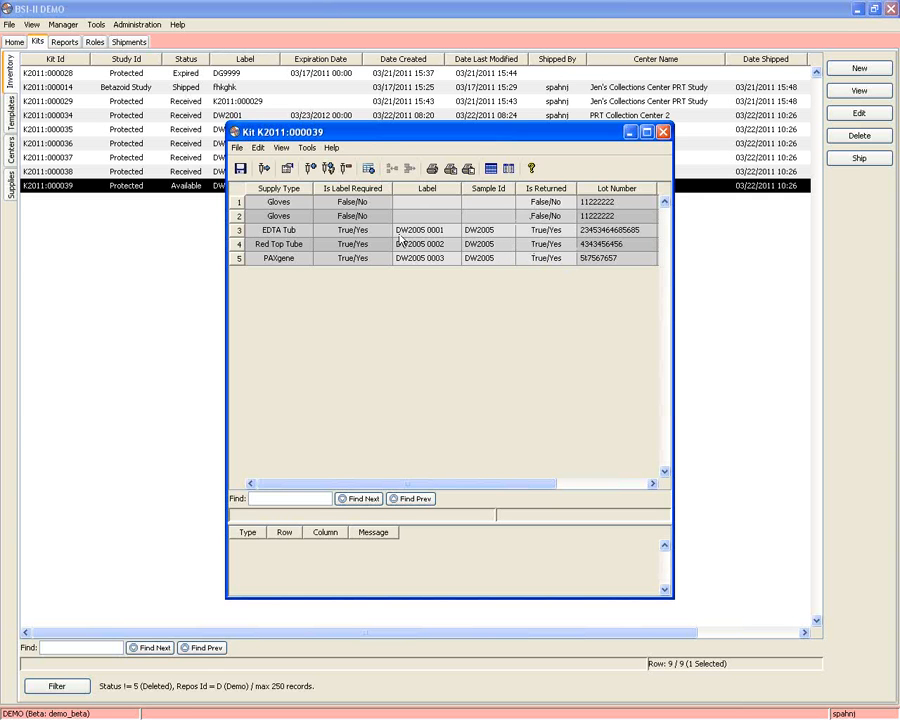
click(663, 133)
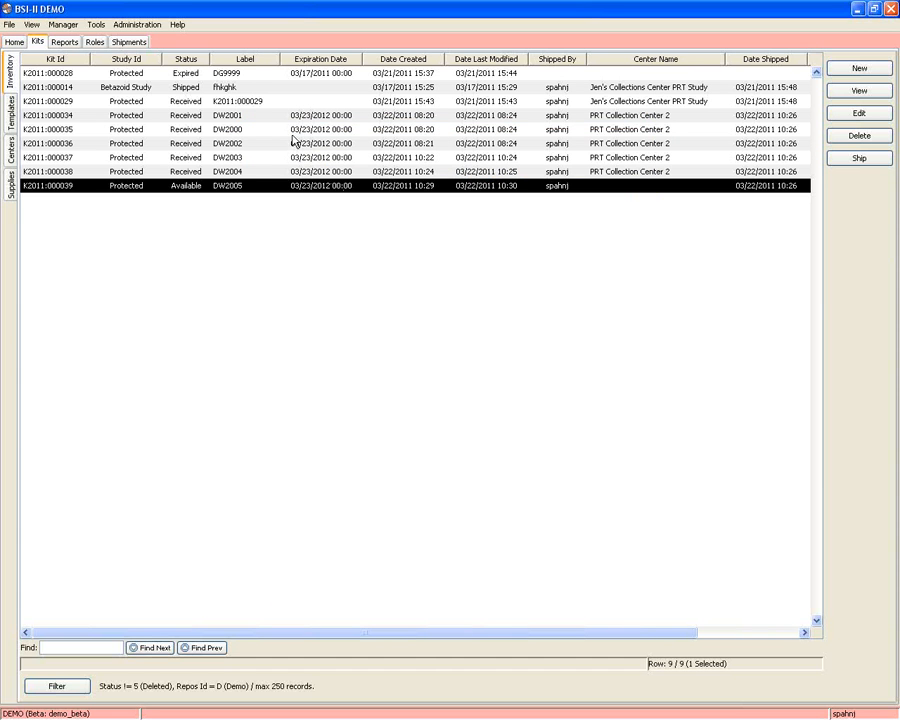
Step: Open expired kit DG9999 for editing and empty its EDTA Tub and PAXgene components without restocking them to the supply inventory
click(240, 74)
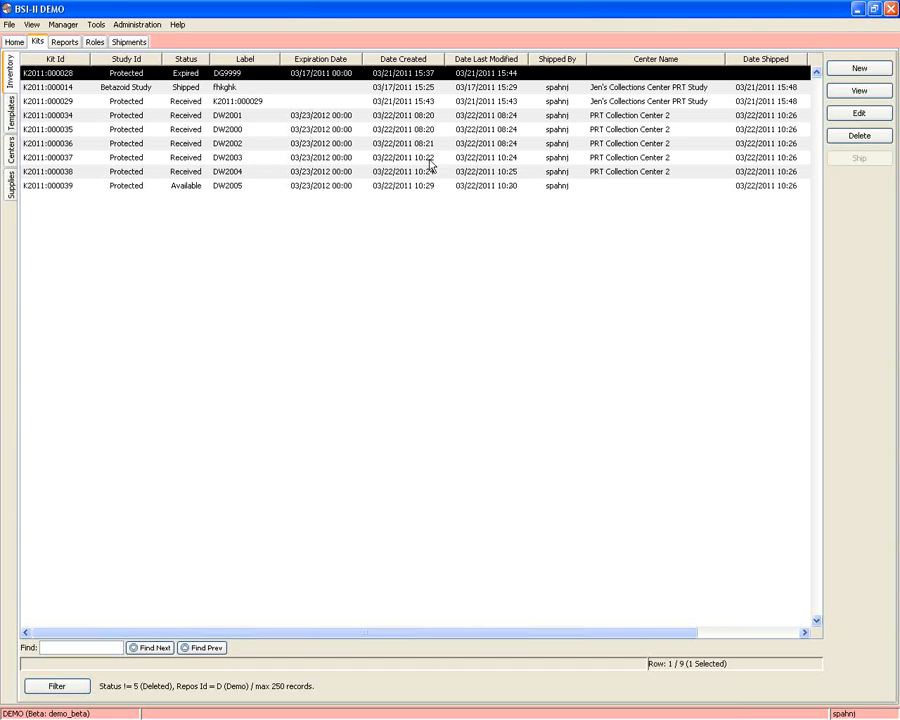
click(852, 114)
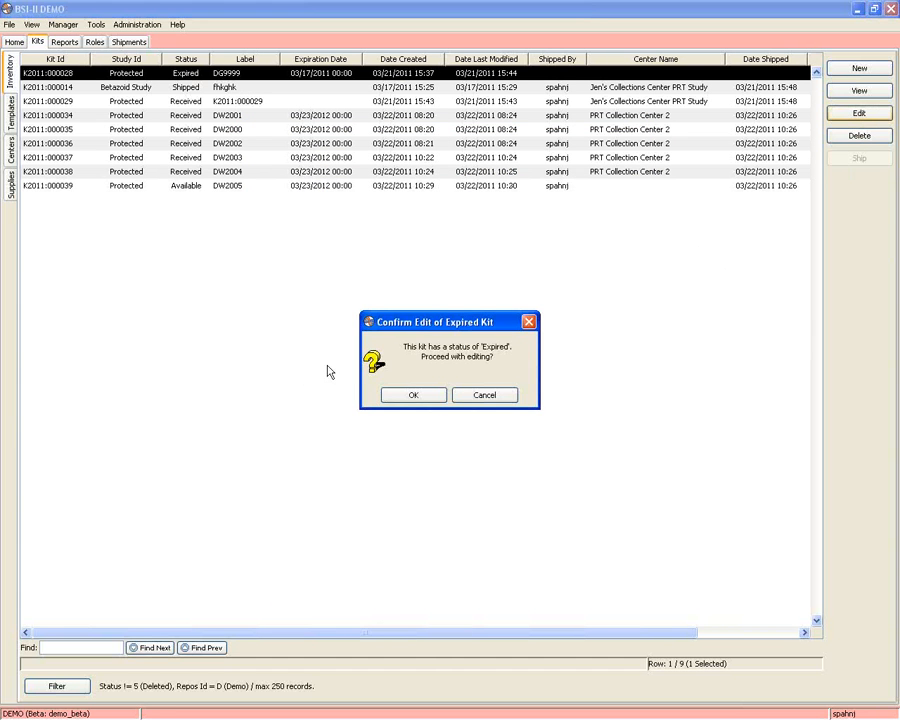
click(396, 395)
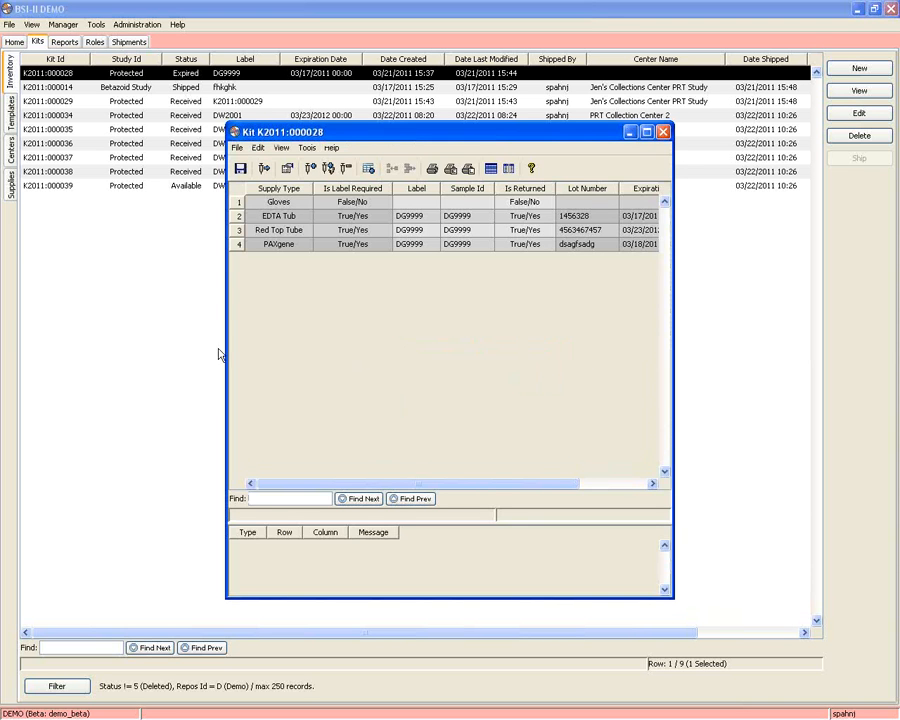
drag(223, 343, 118, 334)
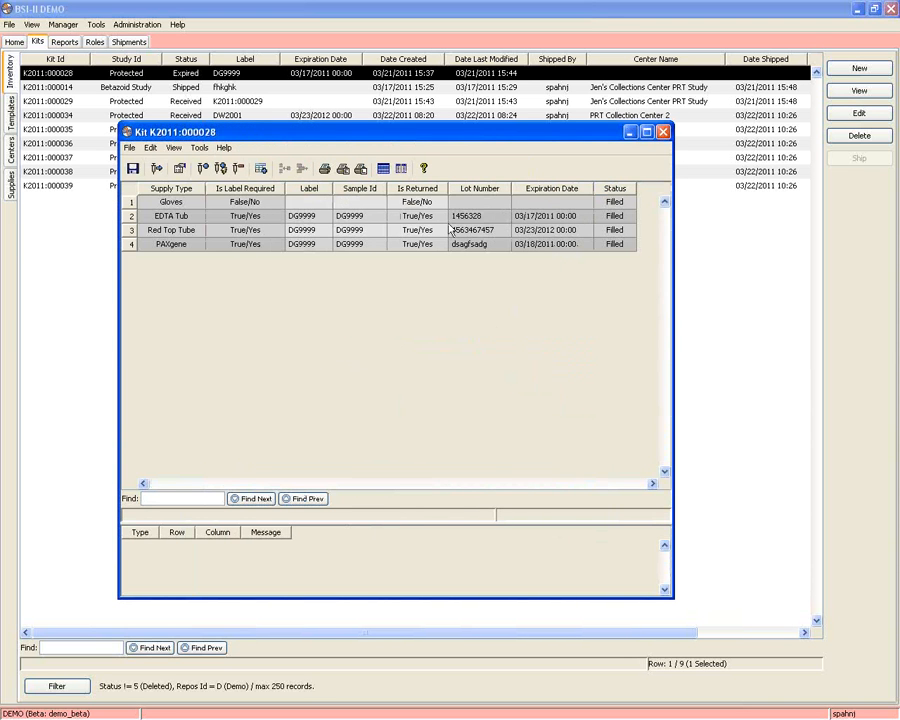
click(128, 216)
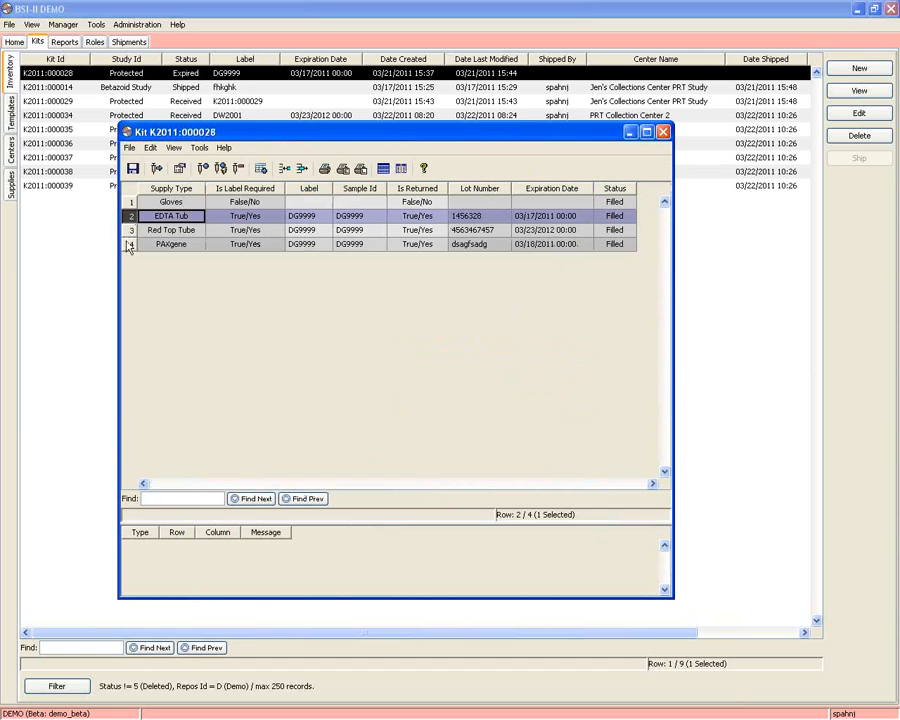
ctrl+click(130, 244)
click(239, 169)
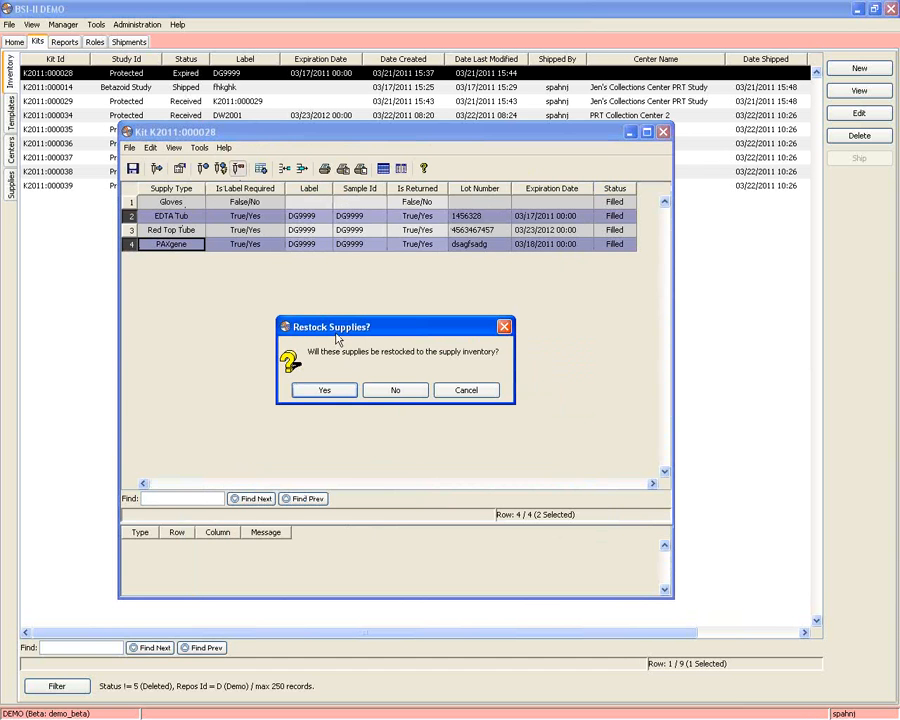
click(395, 391)
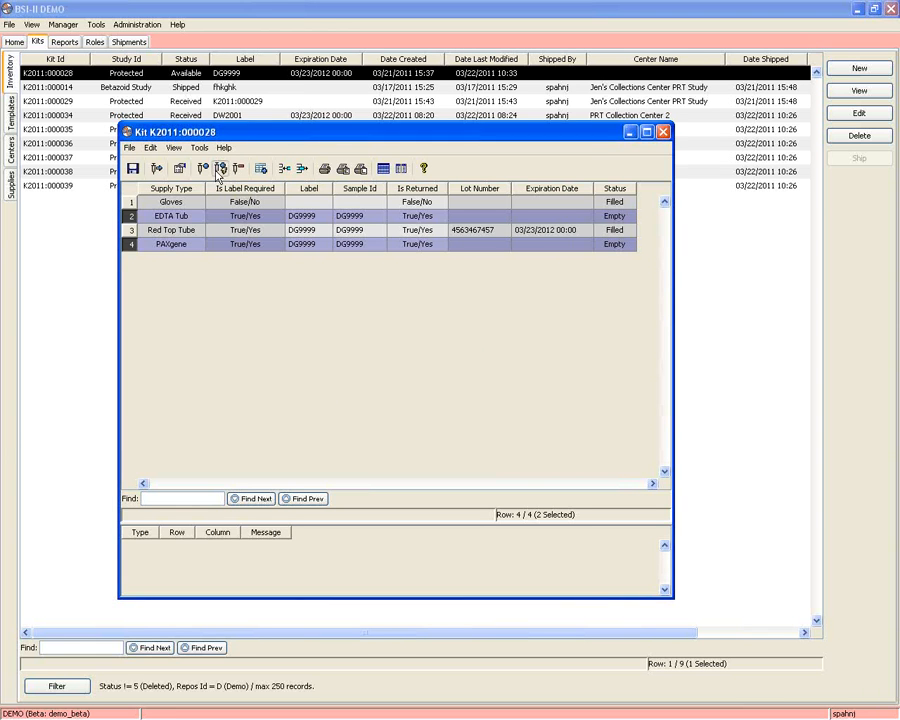
Step: Auto-fill the selected empty components of kit DG9999 from the supply inventory and close the kit
click(220, 169)
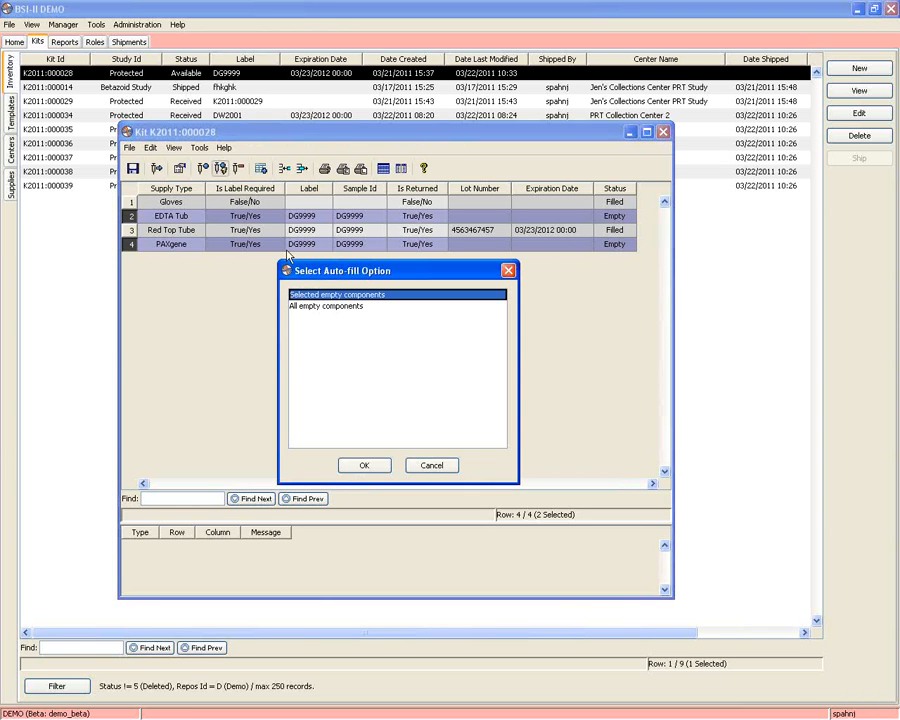
click(372, 467)
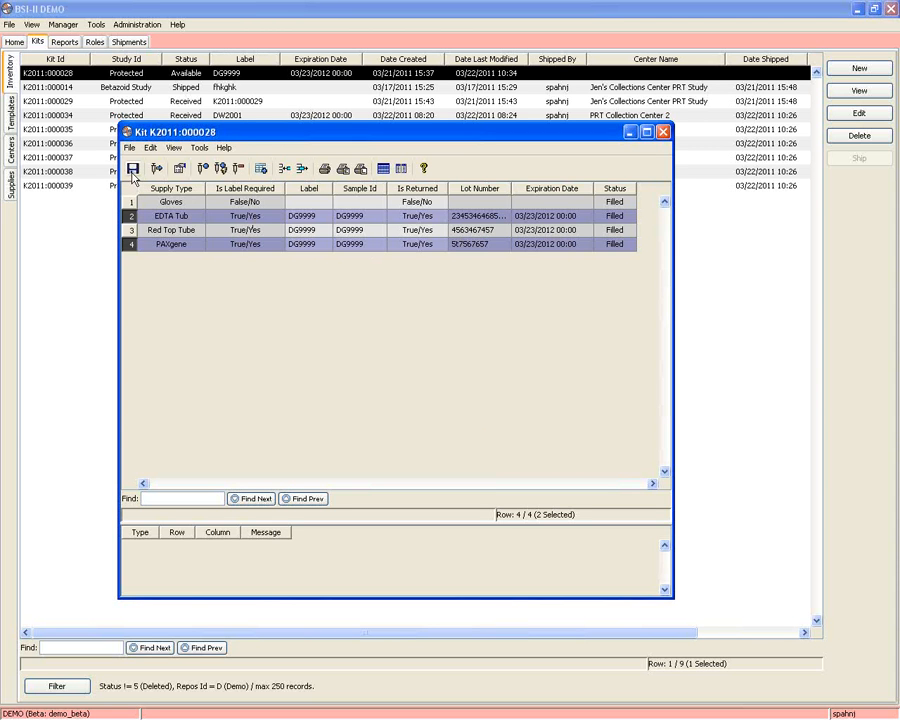
click(662, 132)
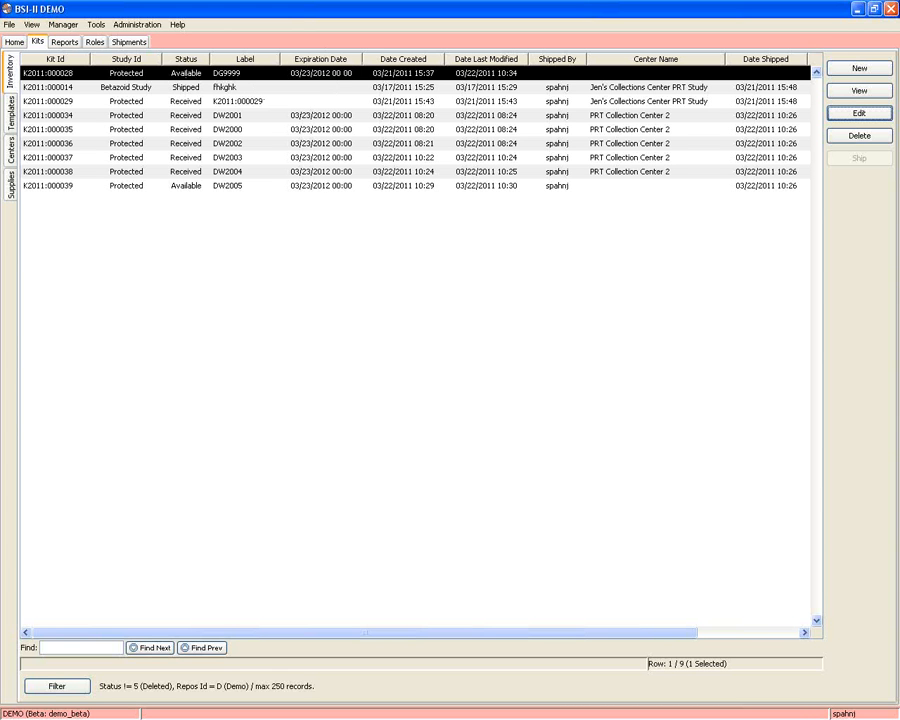
Step: Open the World Courier shipment for the Protected study to review its received kit components
click(120, 43)
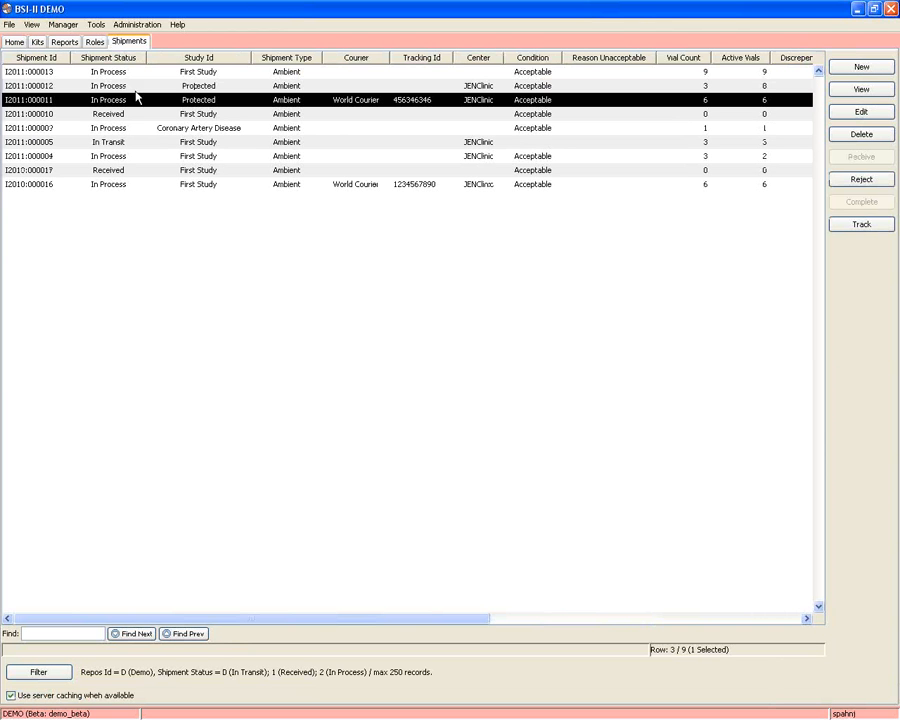
double_click(232, 101)
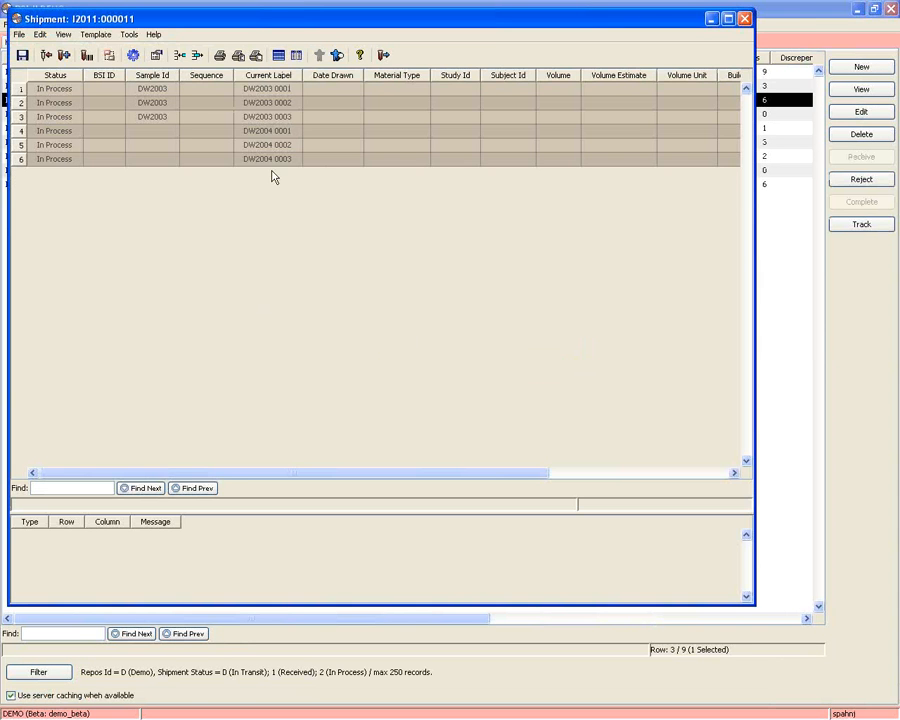
click(744, 18)
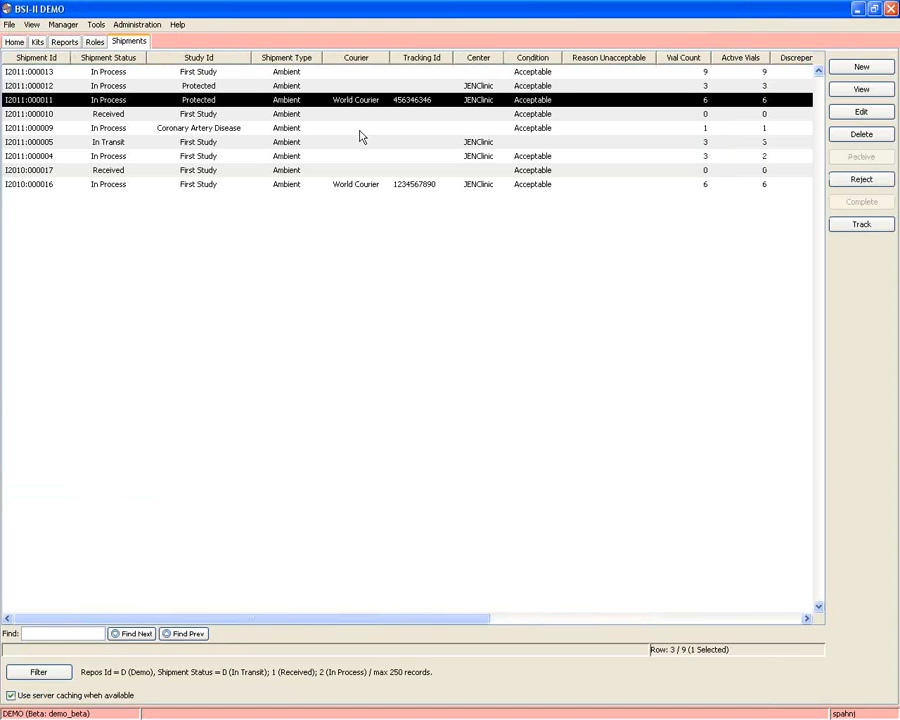
Step: Reopen kit DG9999 from the inventory to review its components' lot numbers, expiration dates and status
click(36, 42)
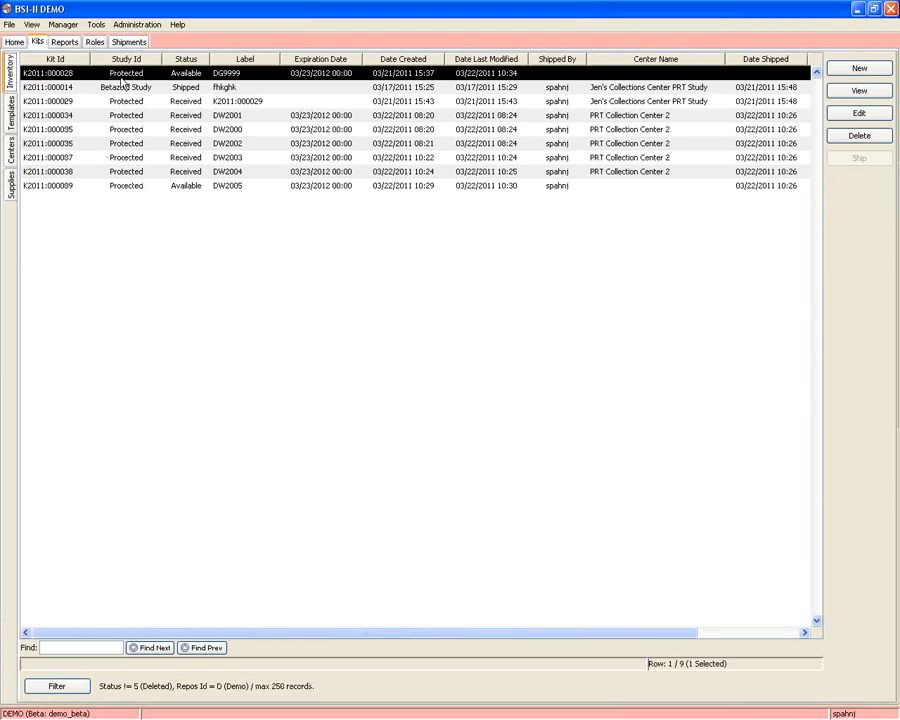
double_click(345, 76)
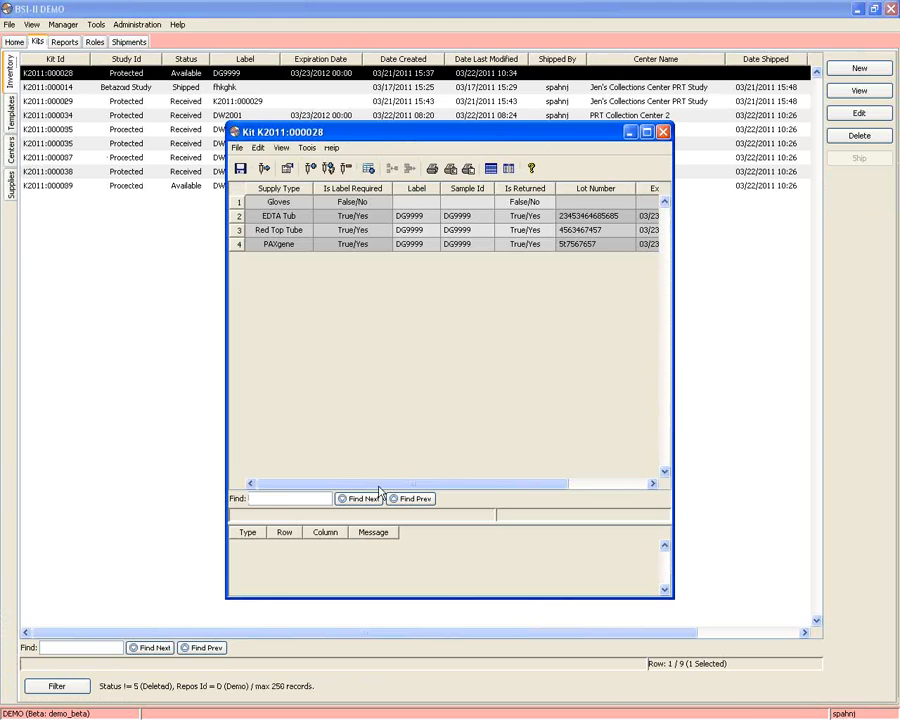
drag(380, 485, 532, 478)
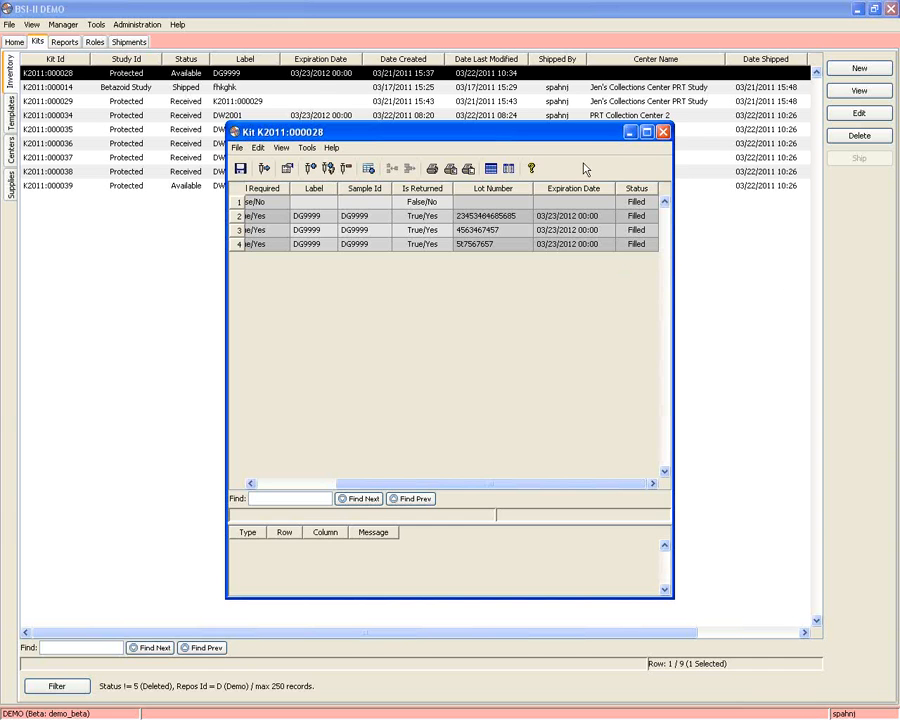
click(662, 132)
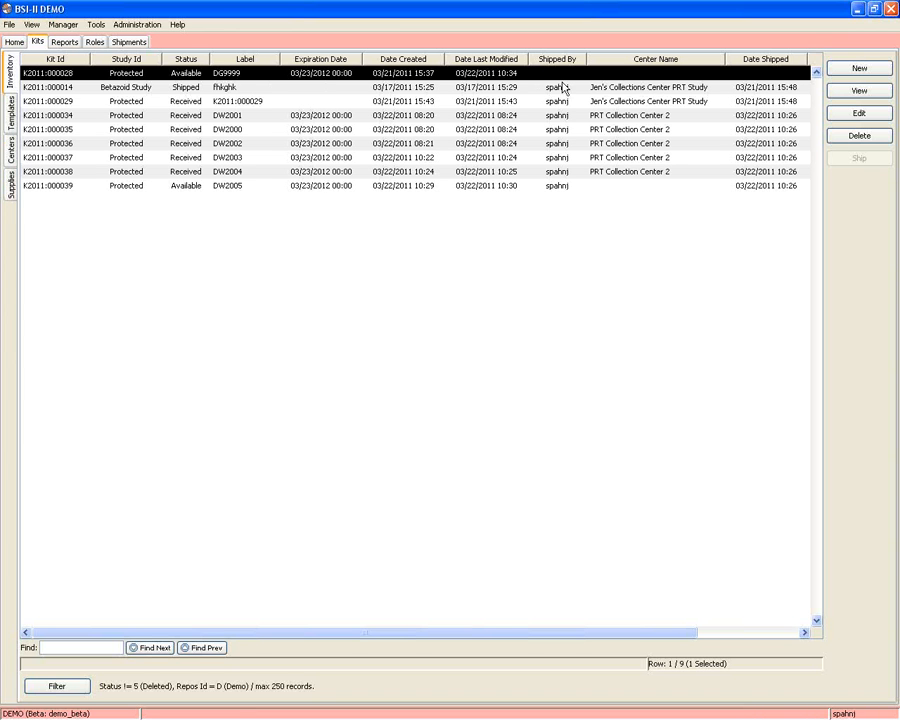
Step: Open the PRT Collection Center 2 record to review its notification threshold, minimum shelf life and kit counts
click(11, 148)
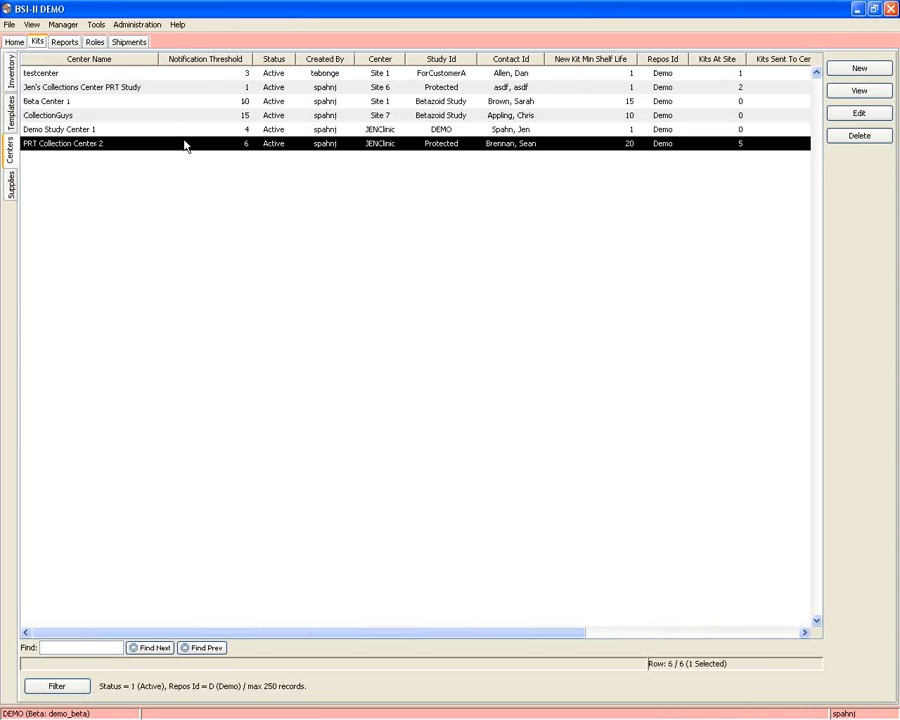
double_click(184, 143)
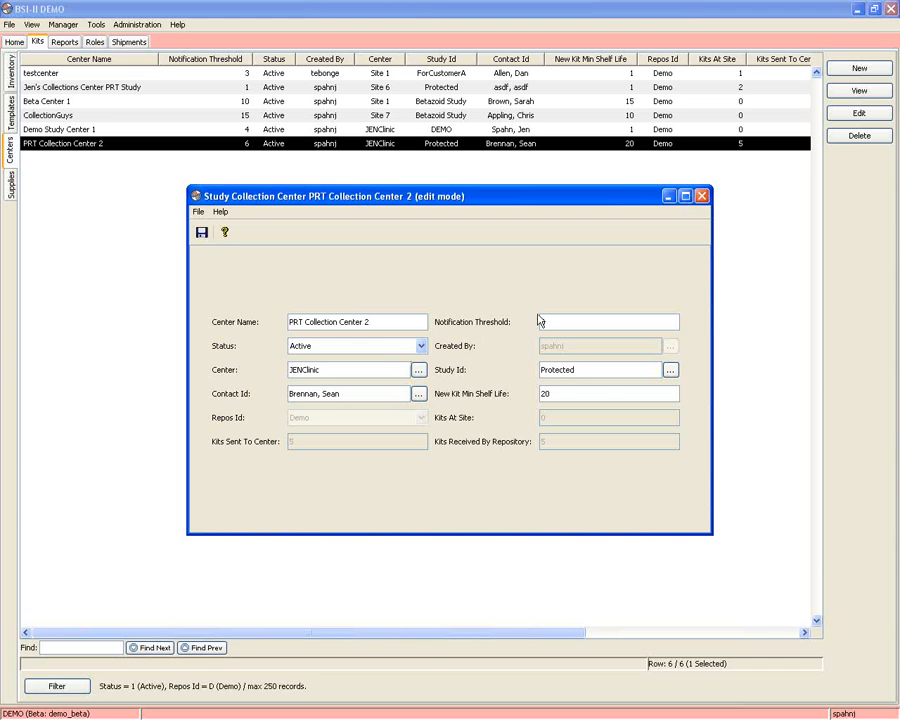
click(703, 196)
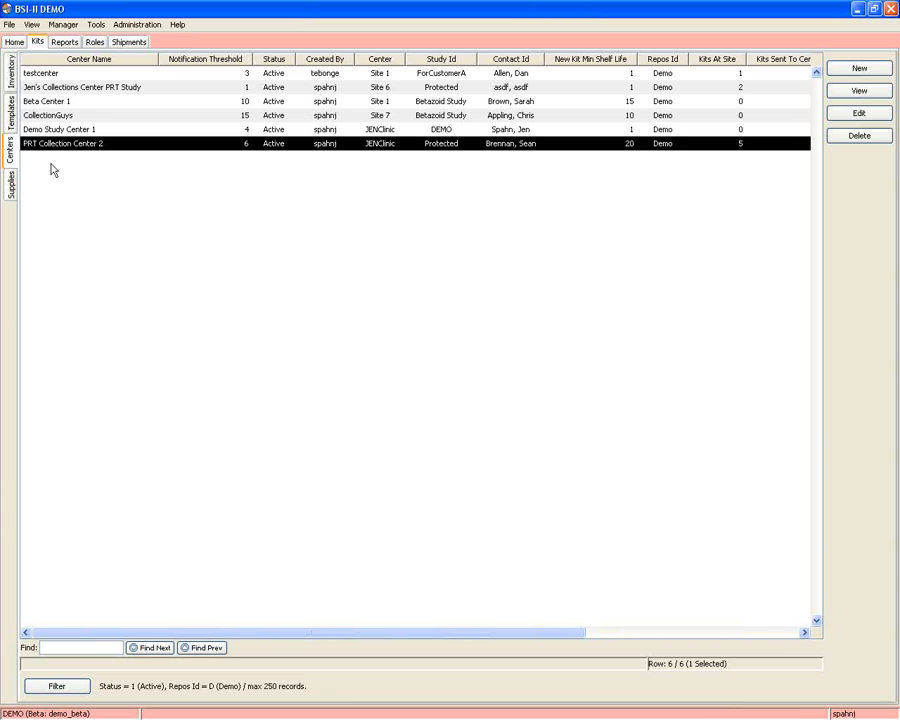
click(859, 114)
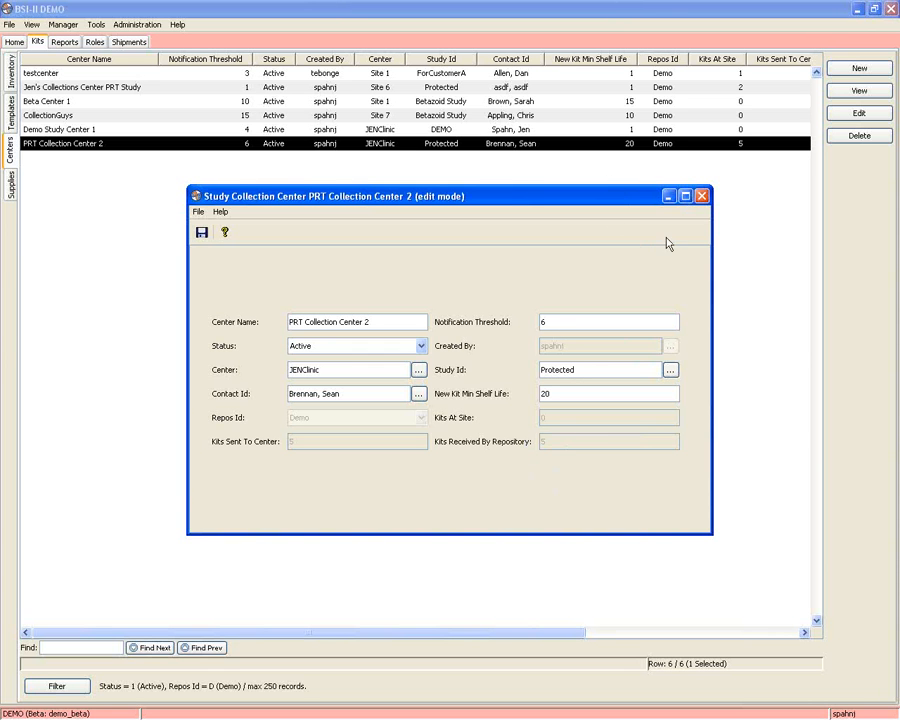
click(702, 196)
click(11, 75)
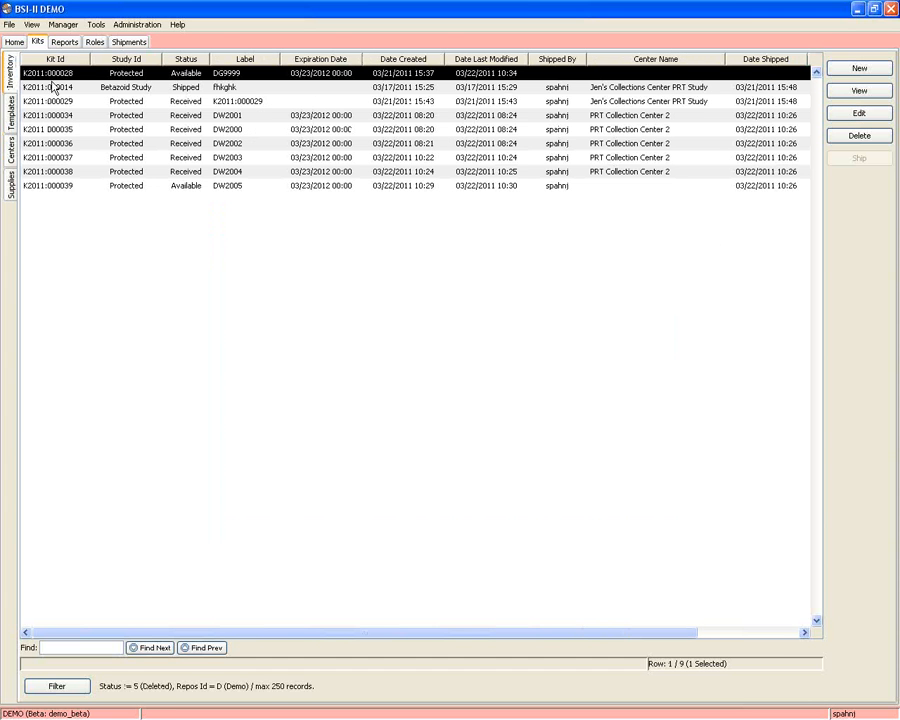
click(859, 68)
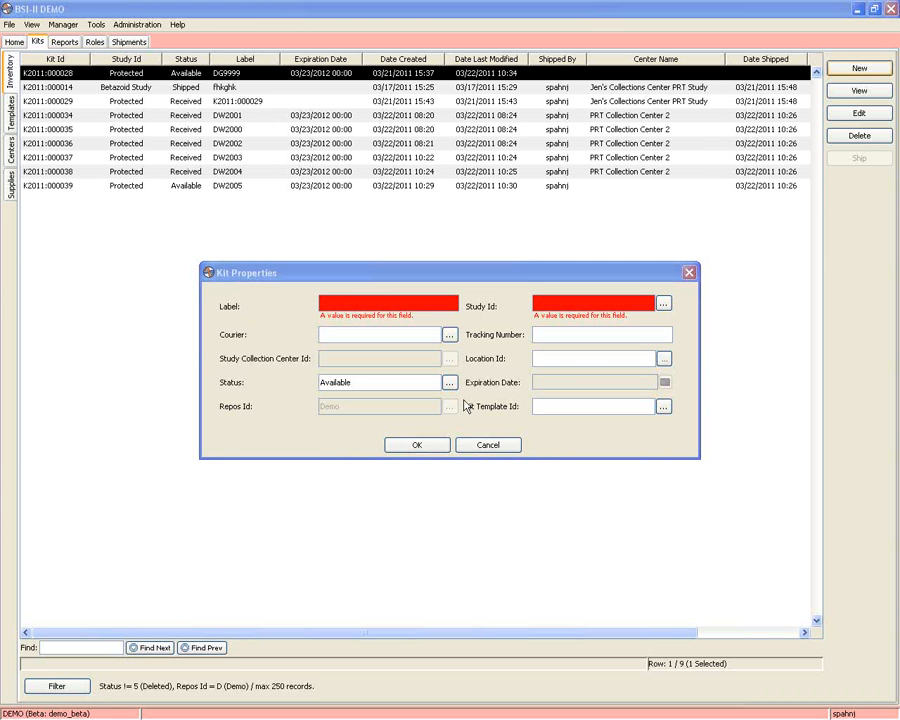
click(409, 299)
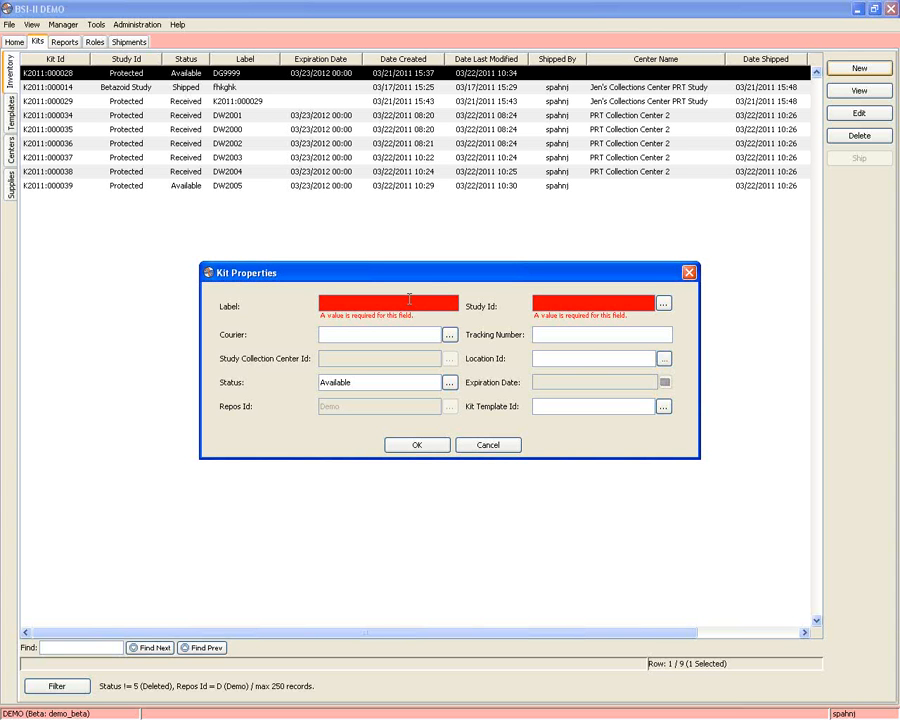
click(689, 272)
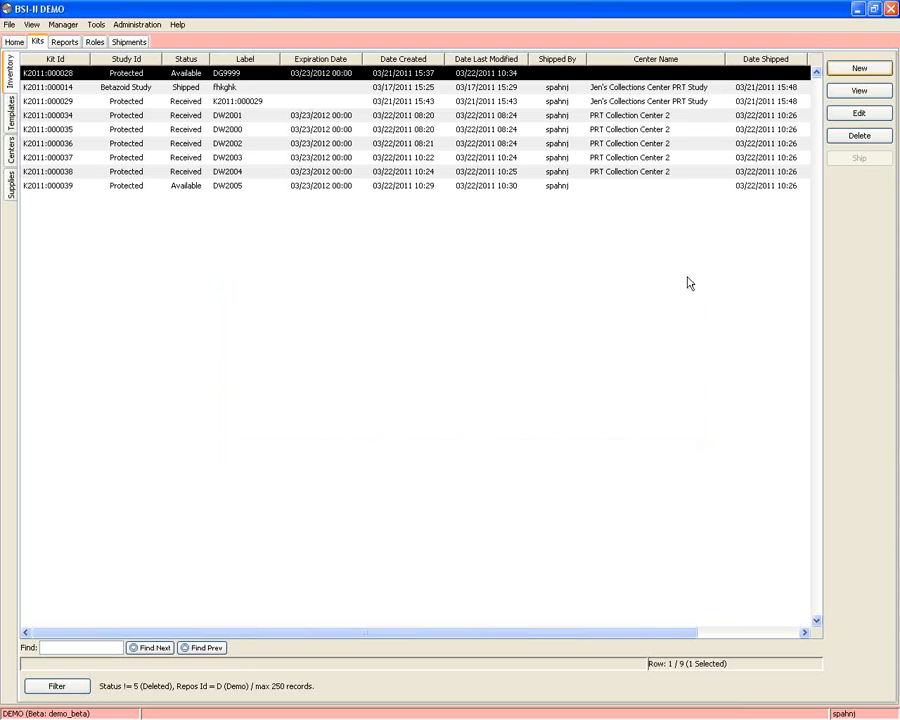
Step: Create a new kit labelled fdrhfo for the Betazoid Study without using a kit template
click(377, 187)
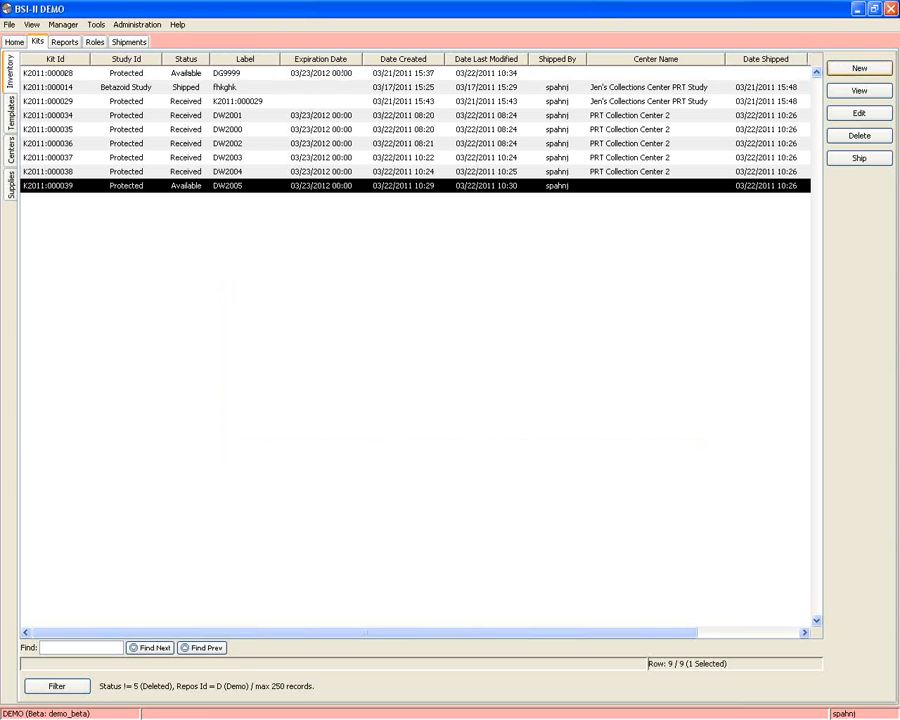
click(866, 72)
text(fdrhfo)
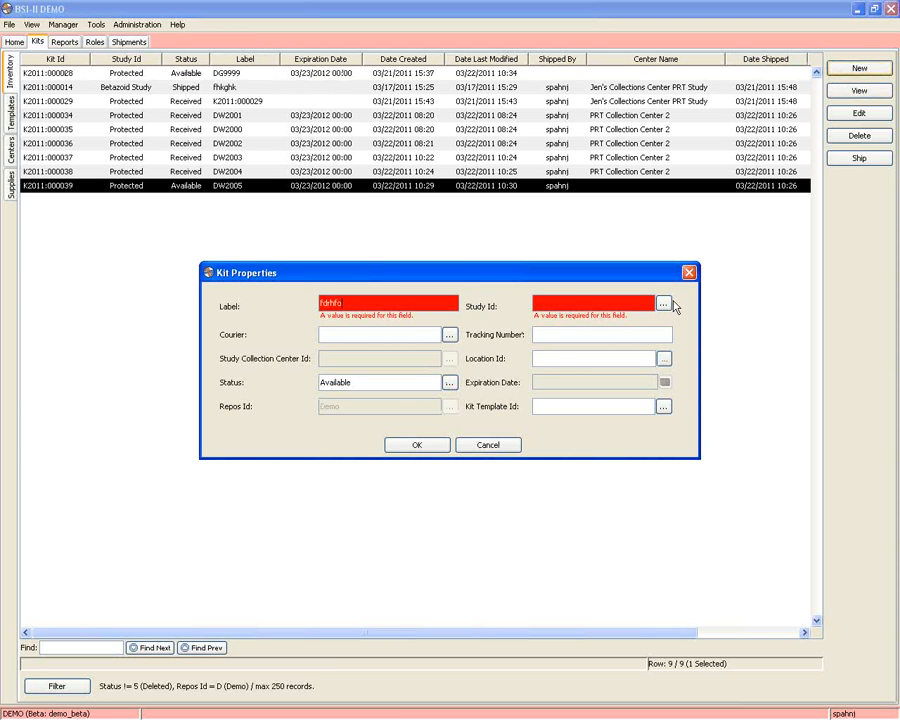
click(663, 303)
click(479, 365)
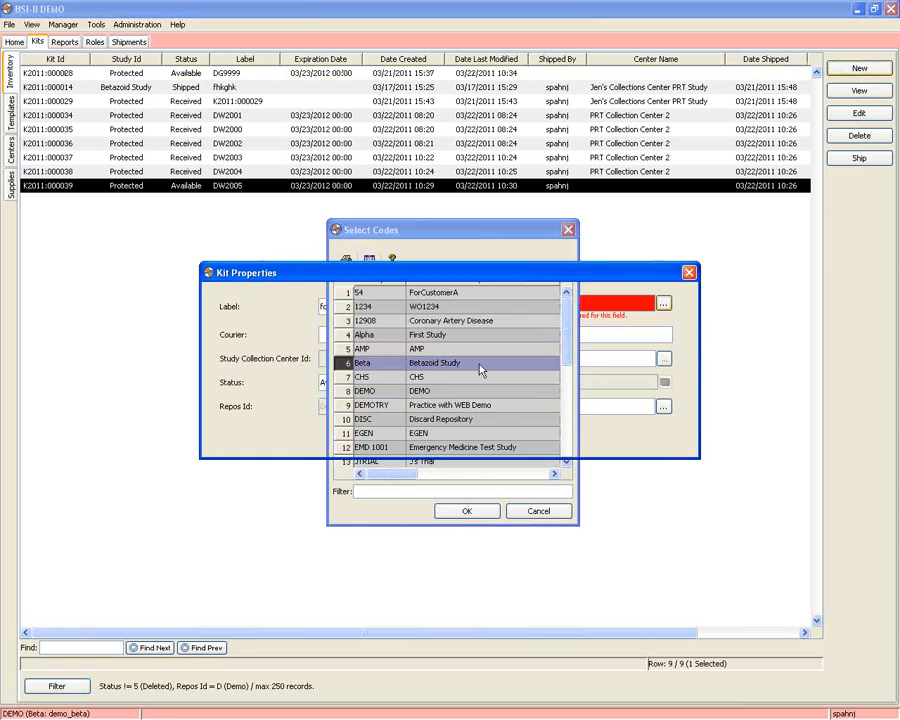
double_click(479, 368)
click(430, 448)
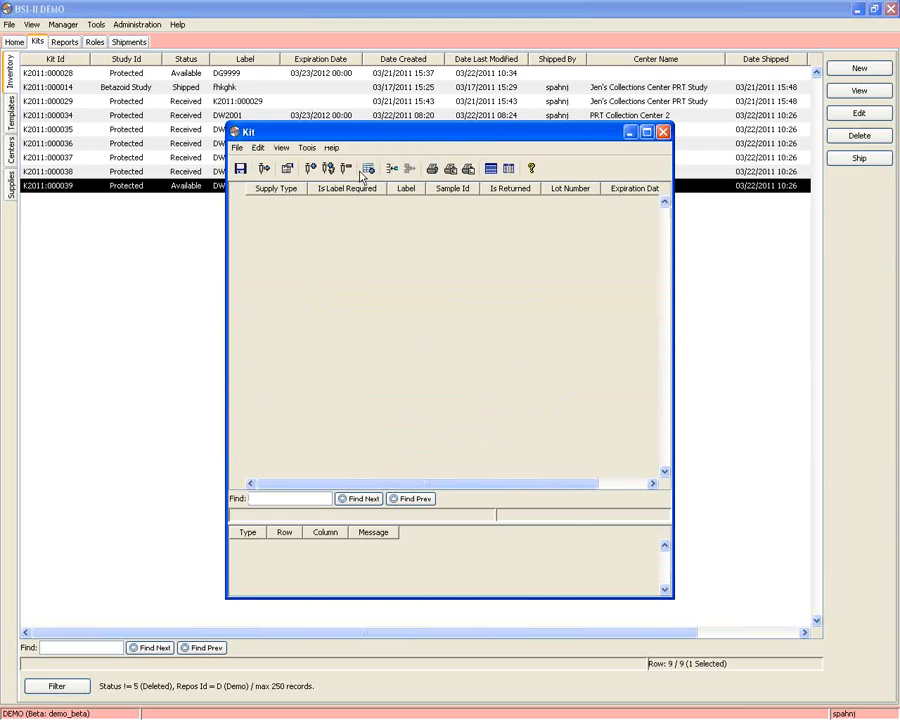
Step: Add four blank component rows to the new kit
click(391, 170)
click(391, 171)
click(391, 171)
click(391, 171)
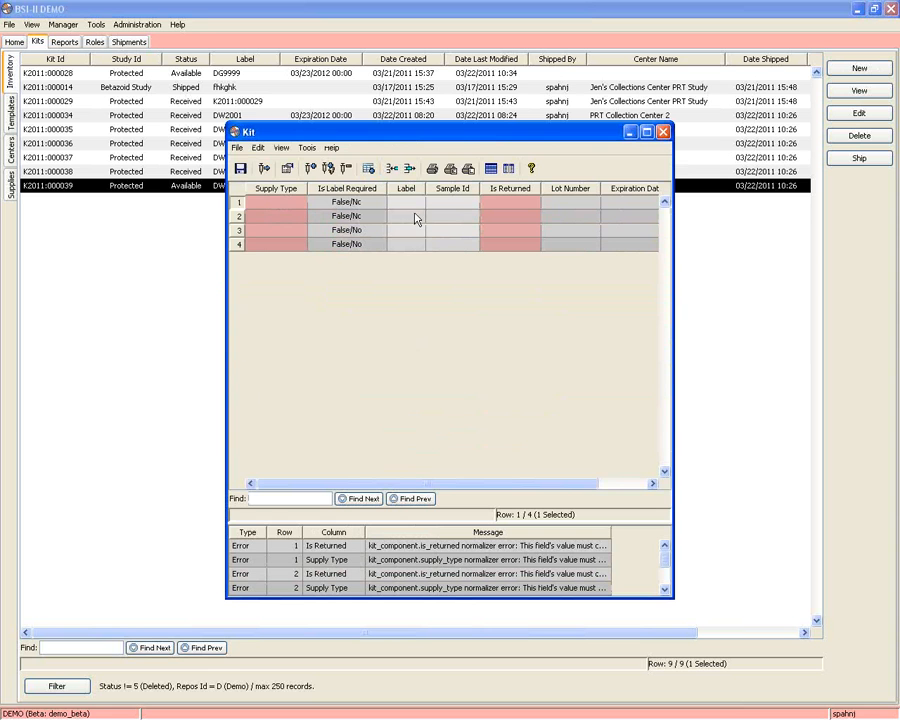
Step: Discard the untemplated kit and its blank component rows without saving, and cancel the properties of another new kit
drag(413, 215, 405, 256)
click(411, 220)
click(405, 244)
click(663, 131)
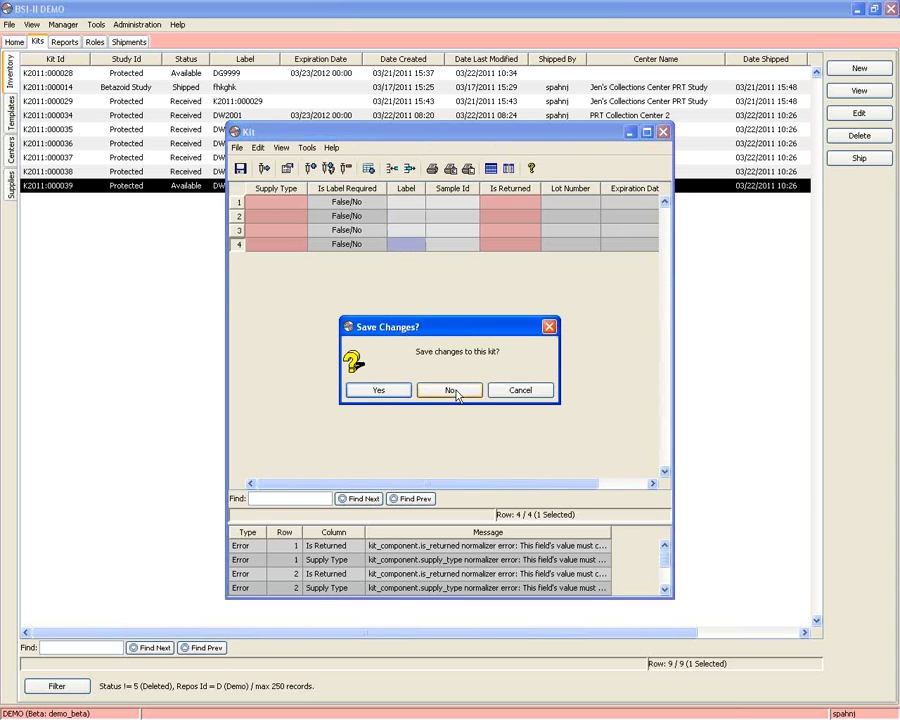
click(457, 392)
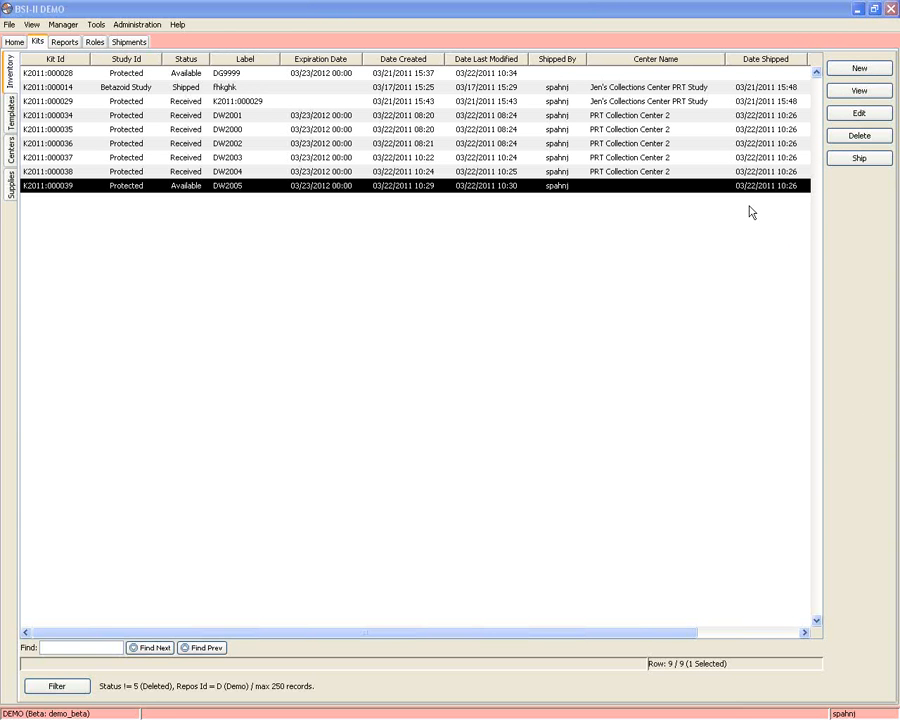
click(859, 70)
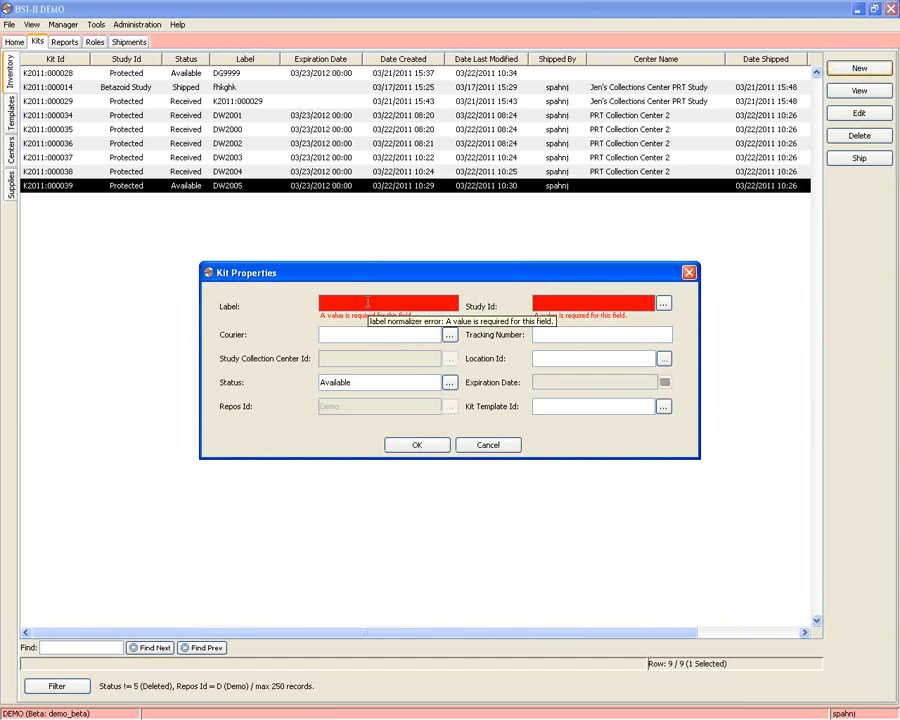
click(689, 272)
Step: Open kit DW2004 to review its component labels and the label printing option
click(595, 172)
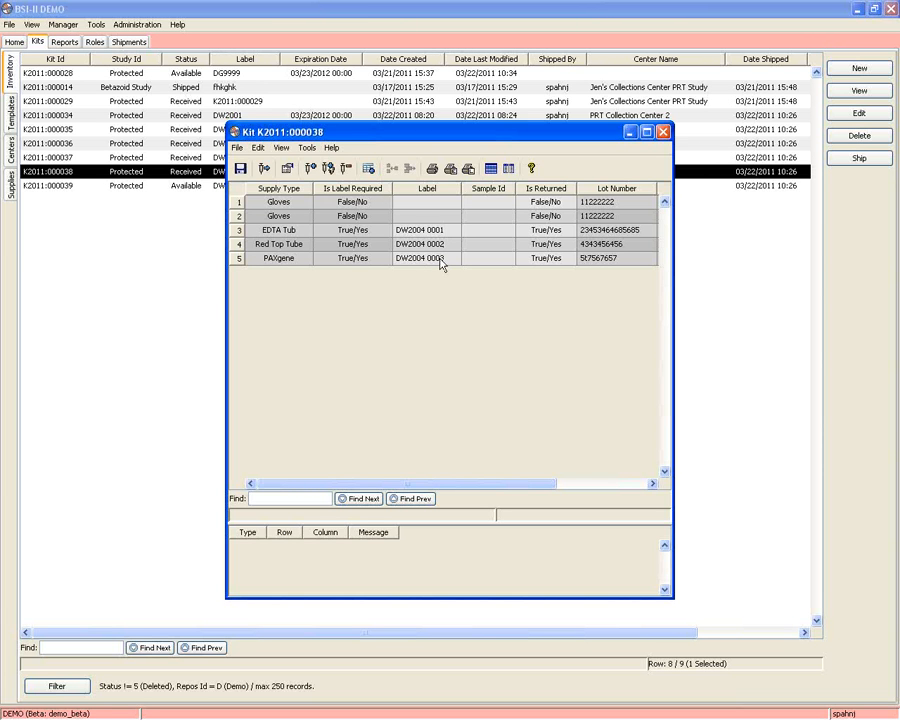
click(236, 149)
click(466, 420)
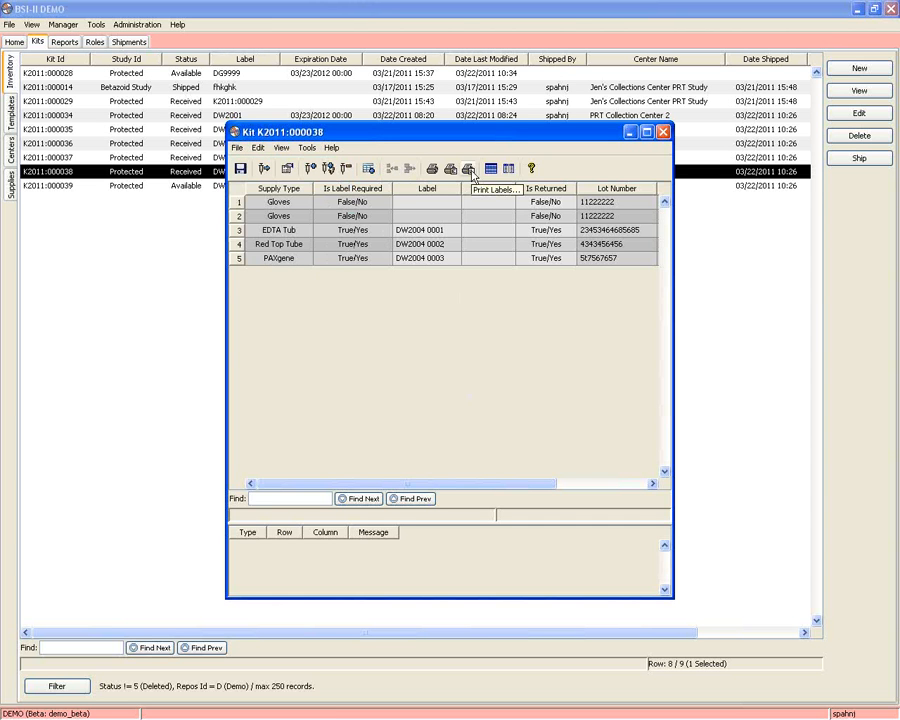
click(663, 132)
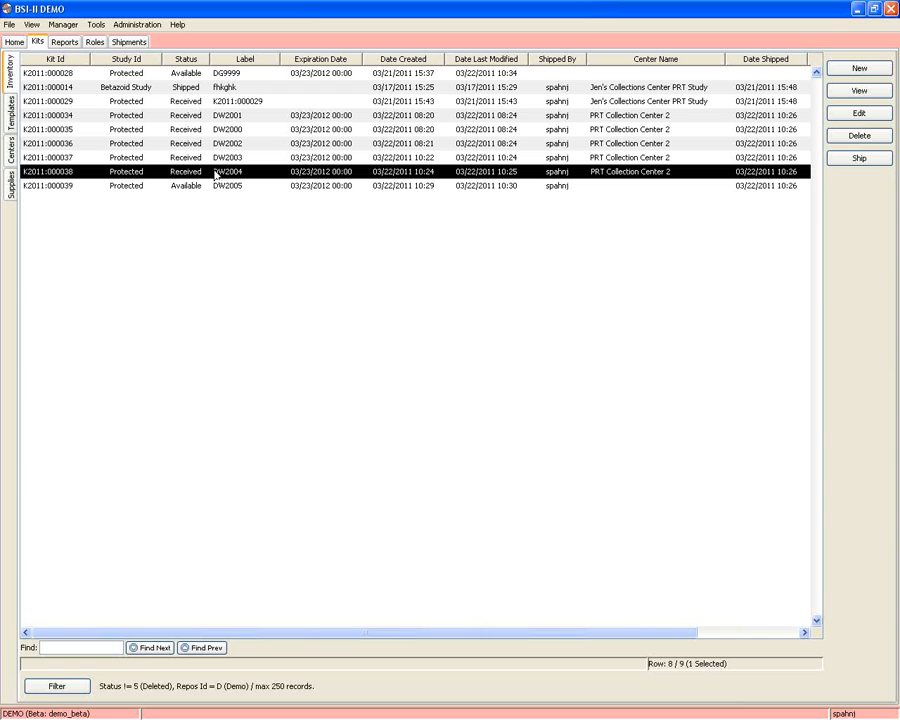
Step: Create a new kit labelled DW2005 for study CHS without a kit template and try to save it
click(850, 74)
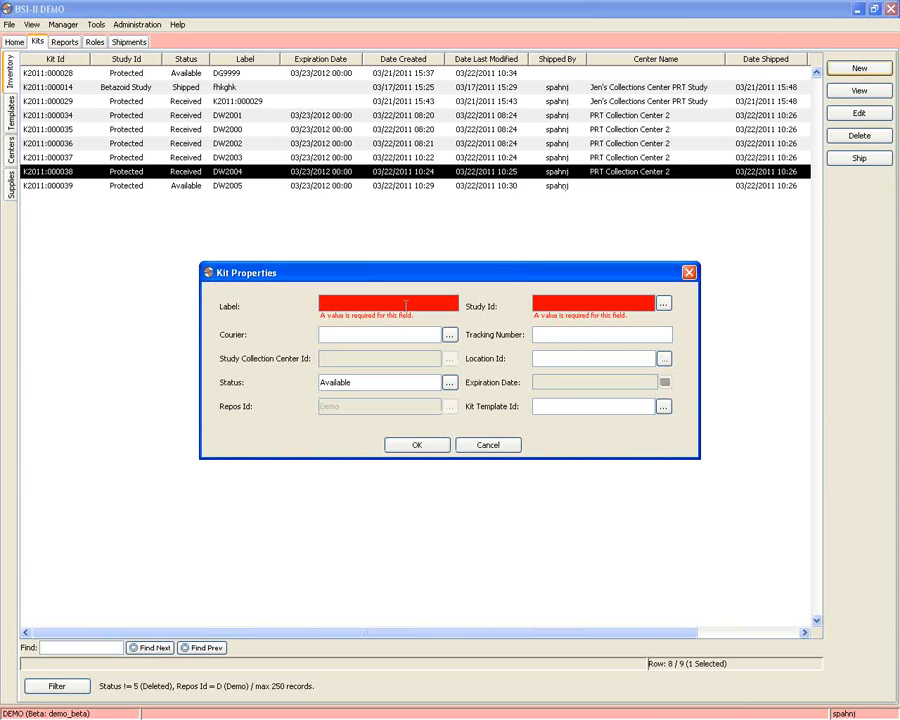
text(DW2005)
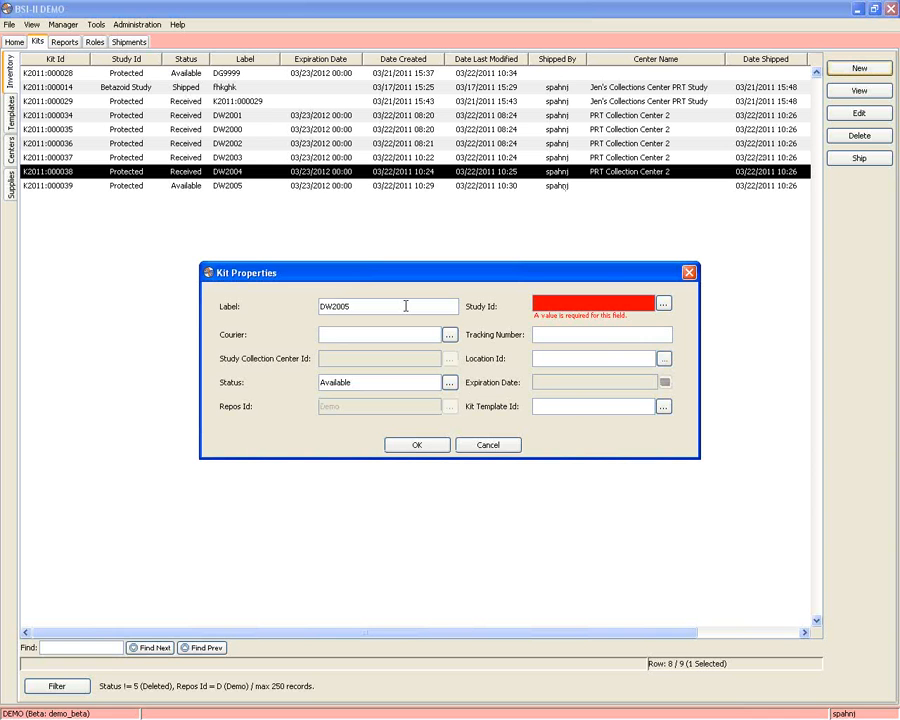
click(664, 303)
click(450, 378)
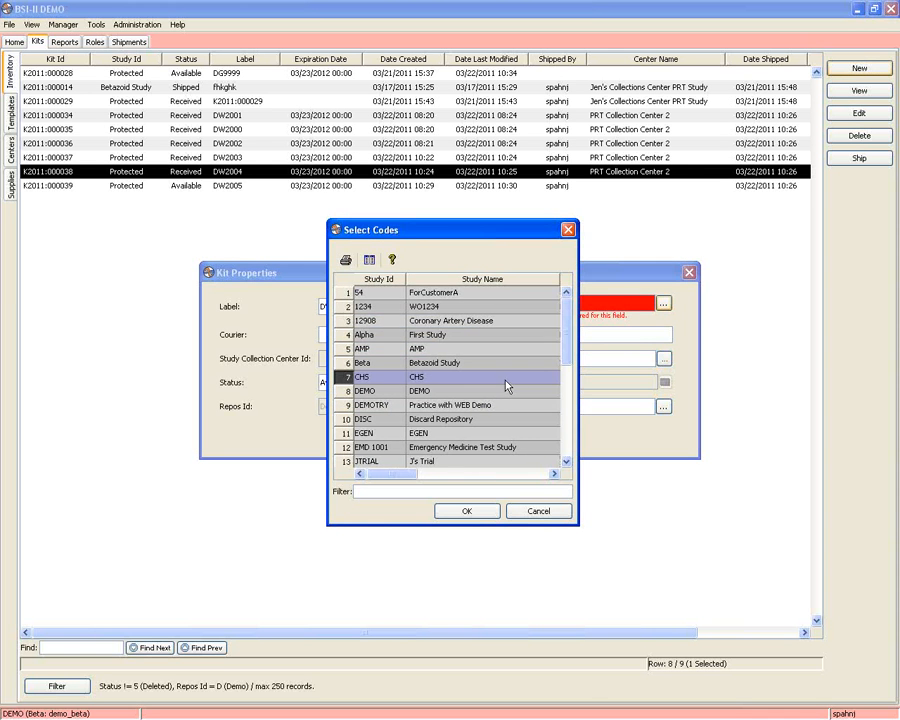
click(480, 510)
click(427, 452)
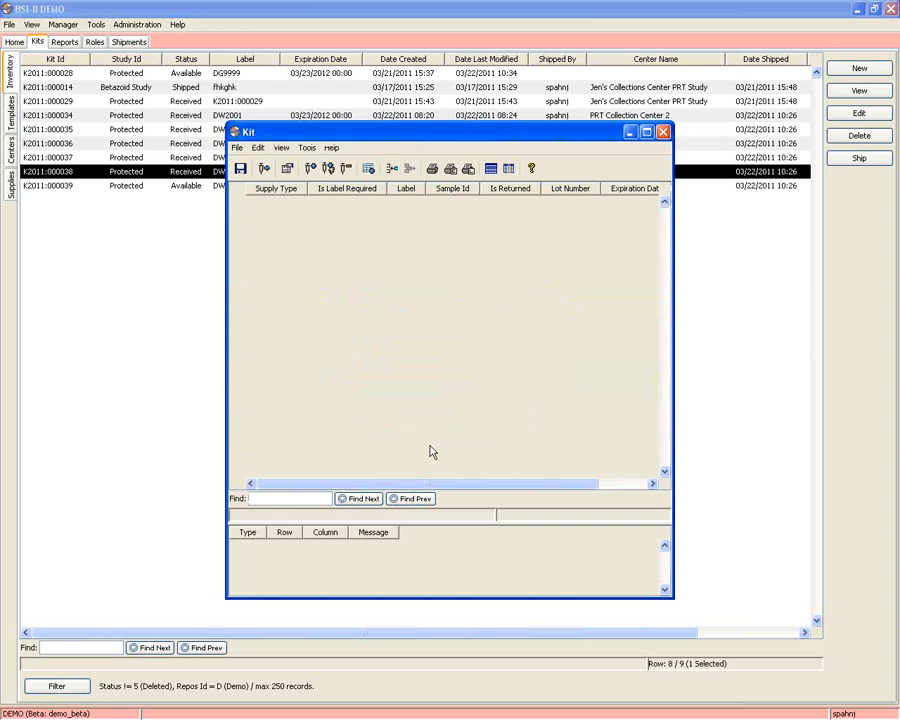
click(240, 168)
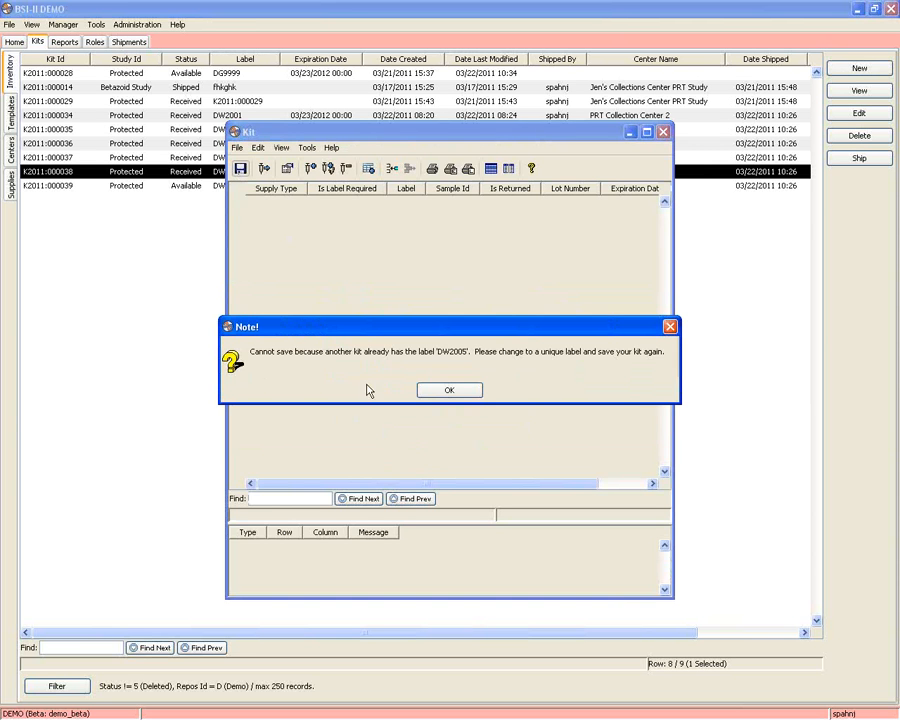
click(450, 390)
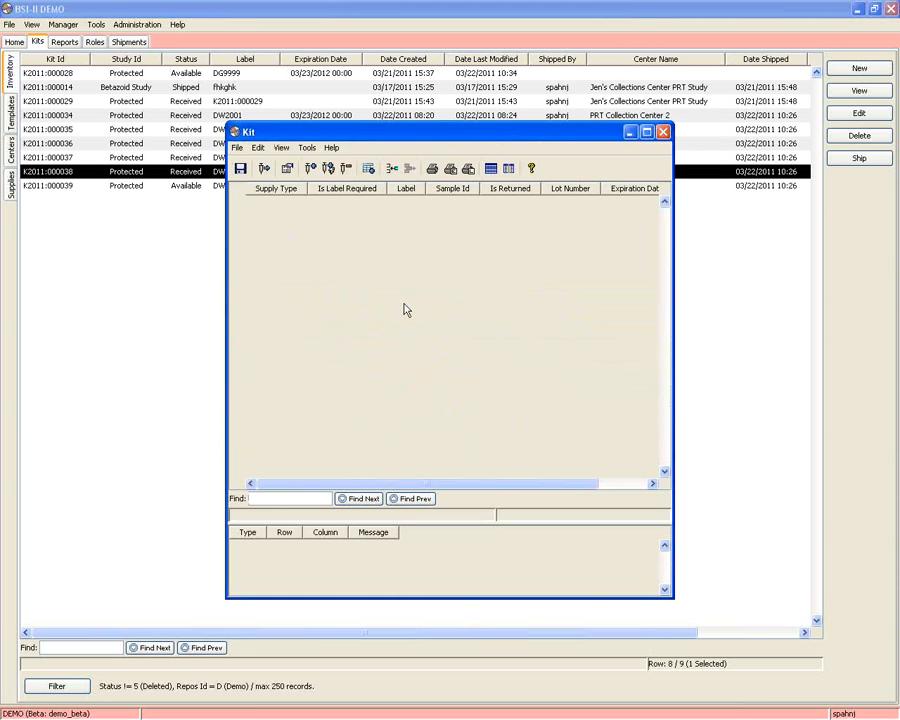
Step: Add an EDTA Tub component with sample ID DW2005 to the new kit and try to save it
click(389, 169)
double_click(300, 204)
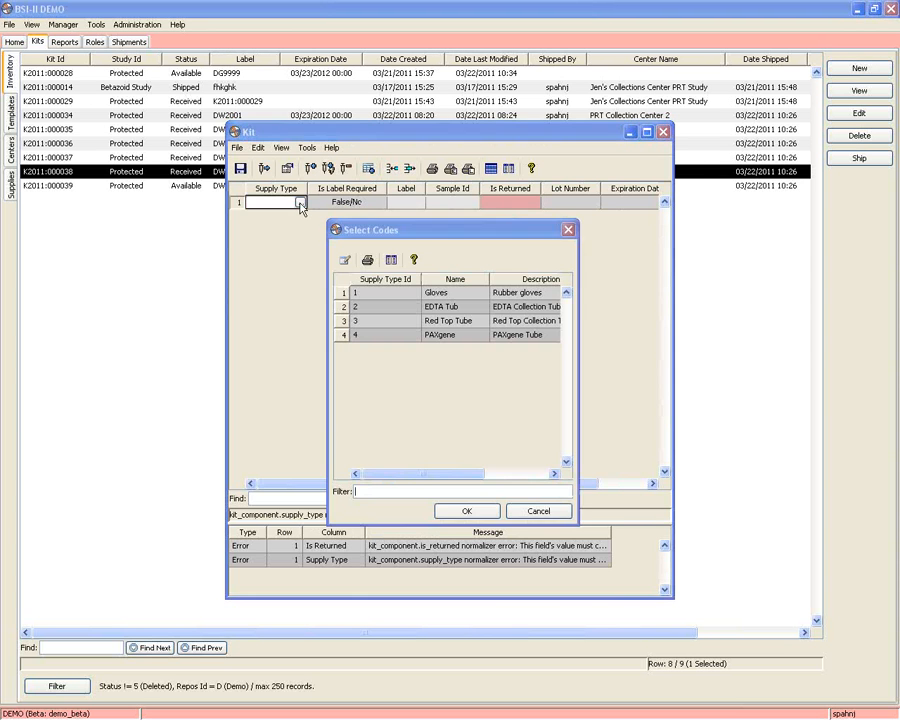
double_click(455, 300)
click(451, 203)
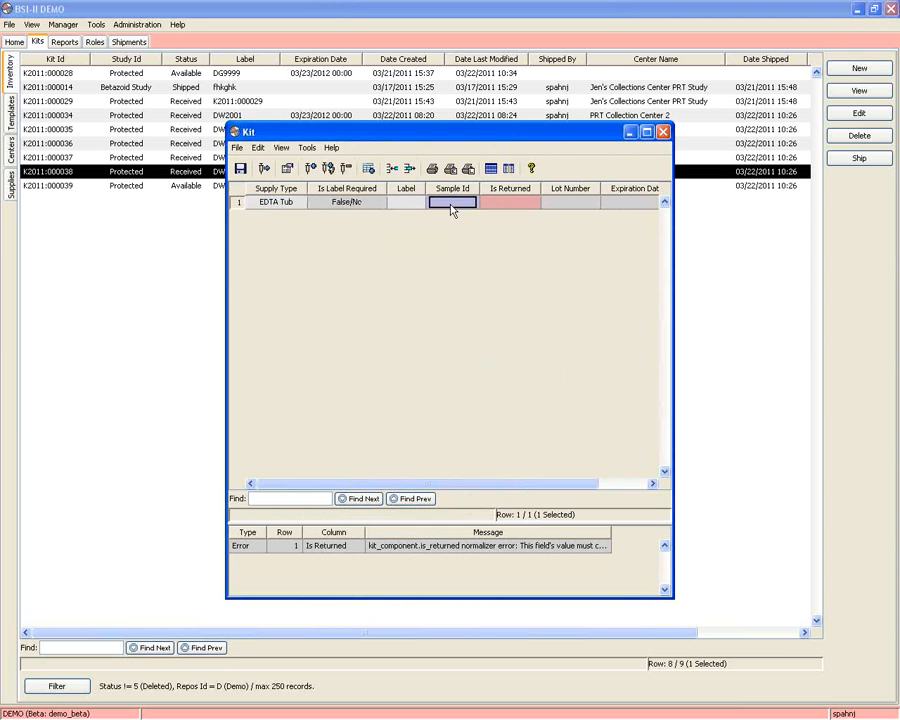
text(DW2005)
click(535, 203)
click(240, 170)
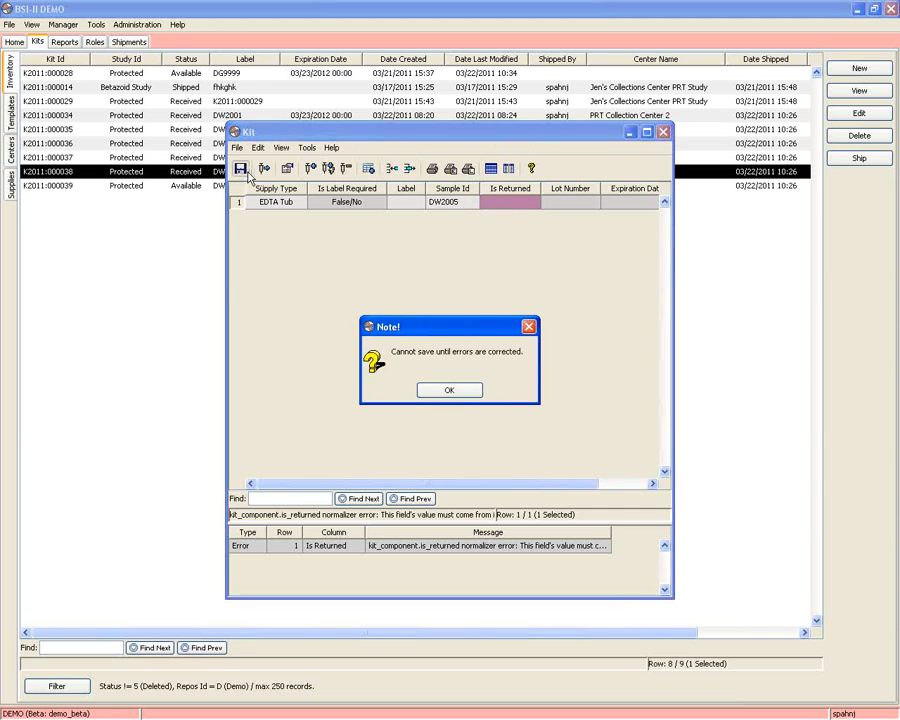
click(456, 390)
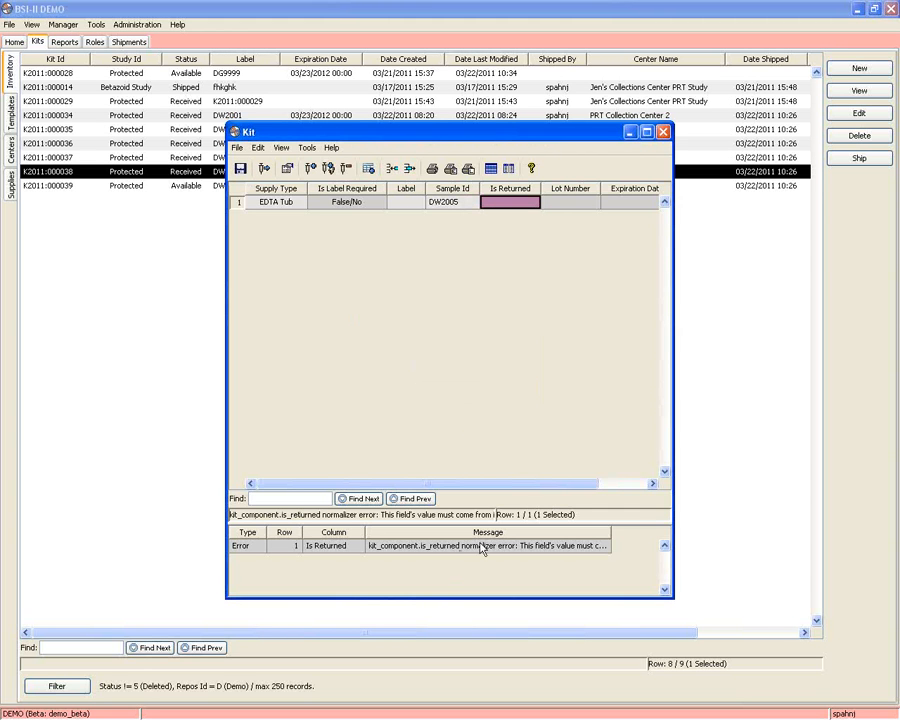
Step: Mark the EDTA Tub component as returned and try to save the kit again
text(1)
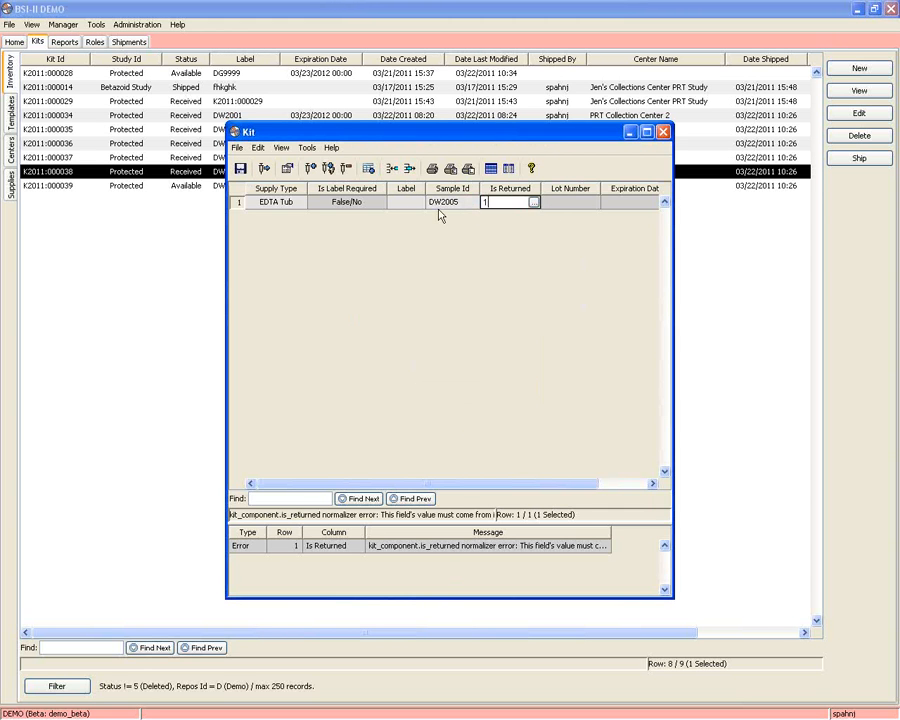
click(445, 203)
click(239, 169)
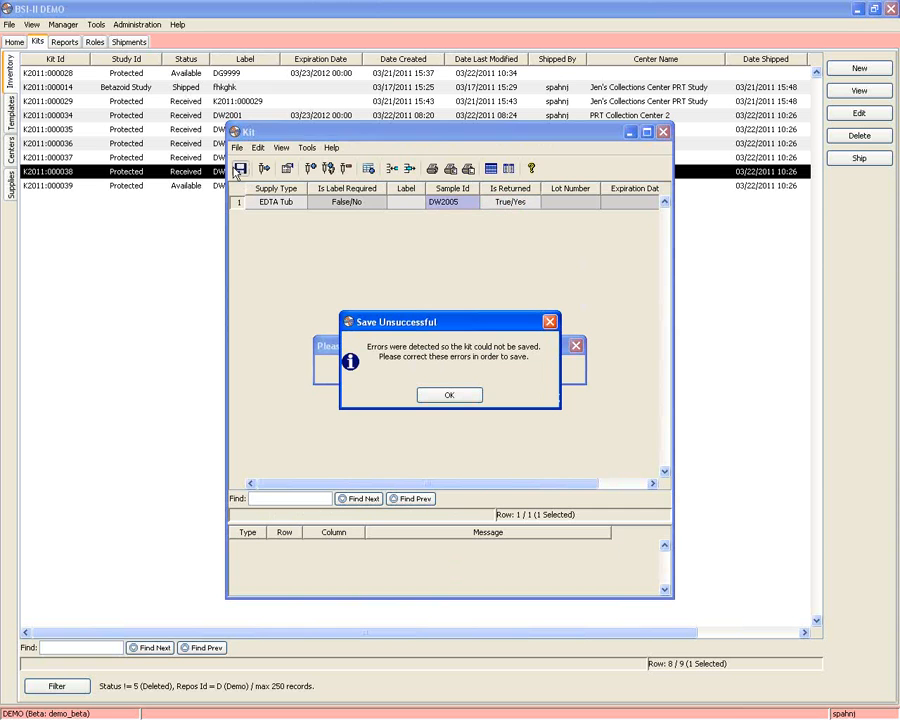
click(449, 395)
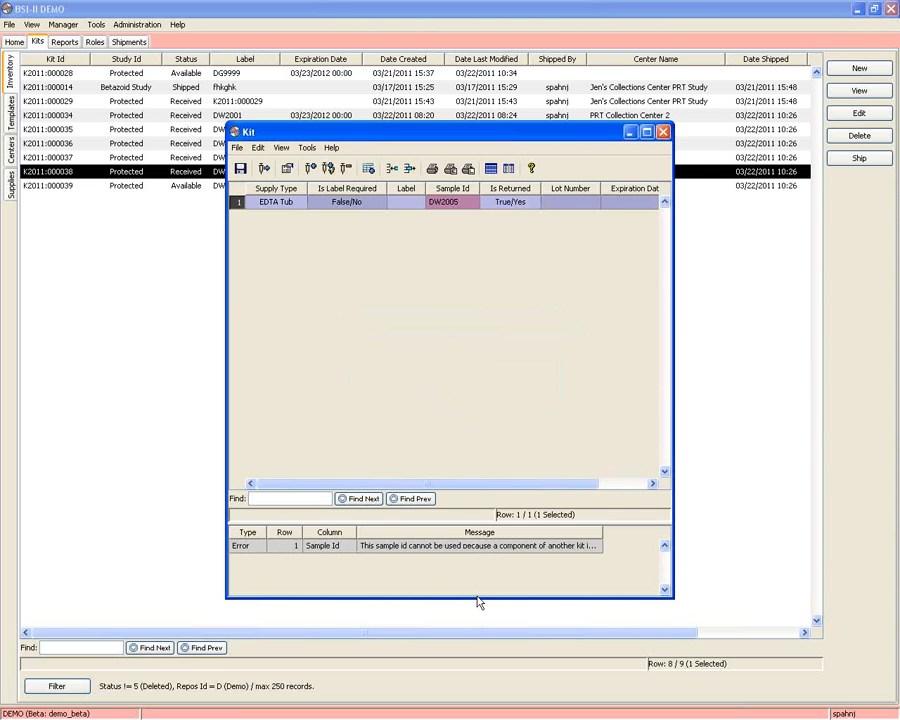
Step: Label the EDTA Tub component DW2005 0001, clear its sample ID, and try to save the kit
click(406, 203)
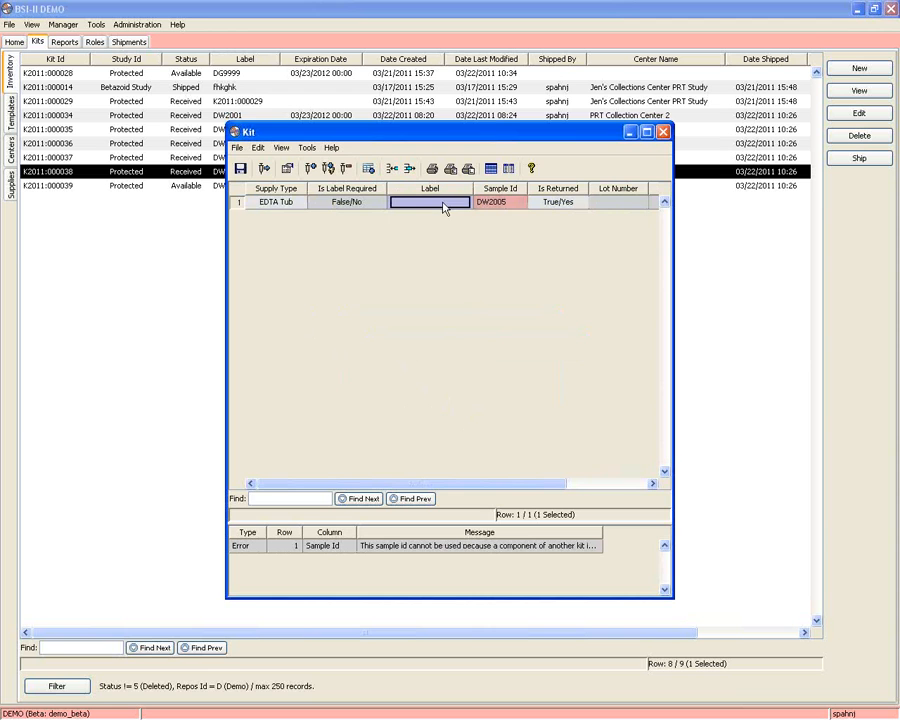
text(DW2005 0001)
click(506, 204)
key(BackSpace)
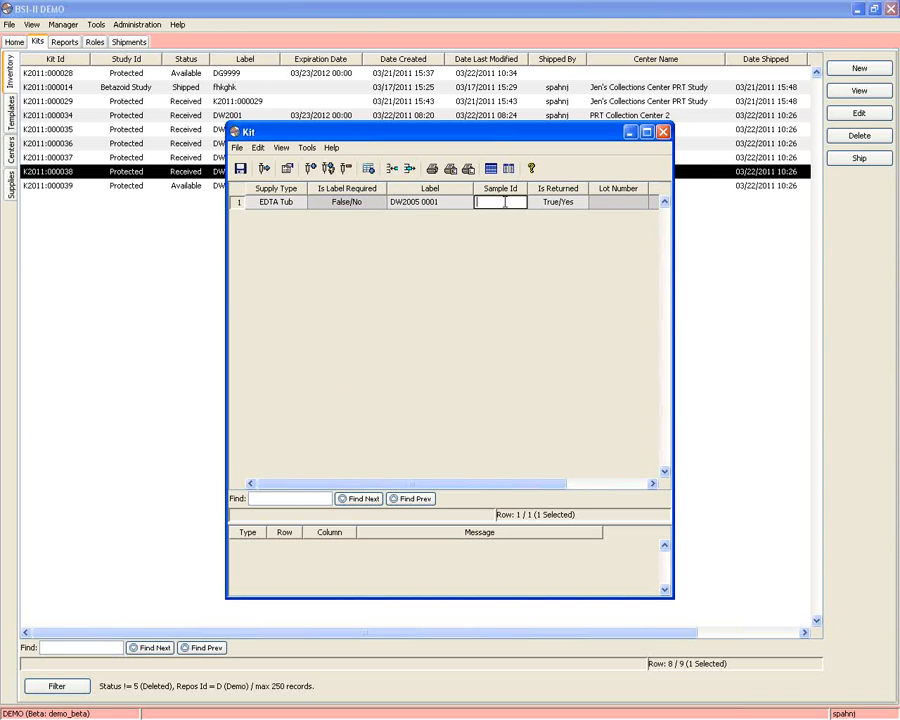
click(429, 202)
click(238, 171)
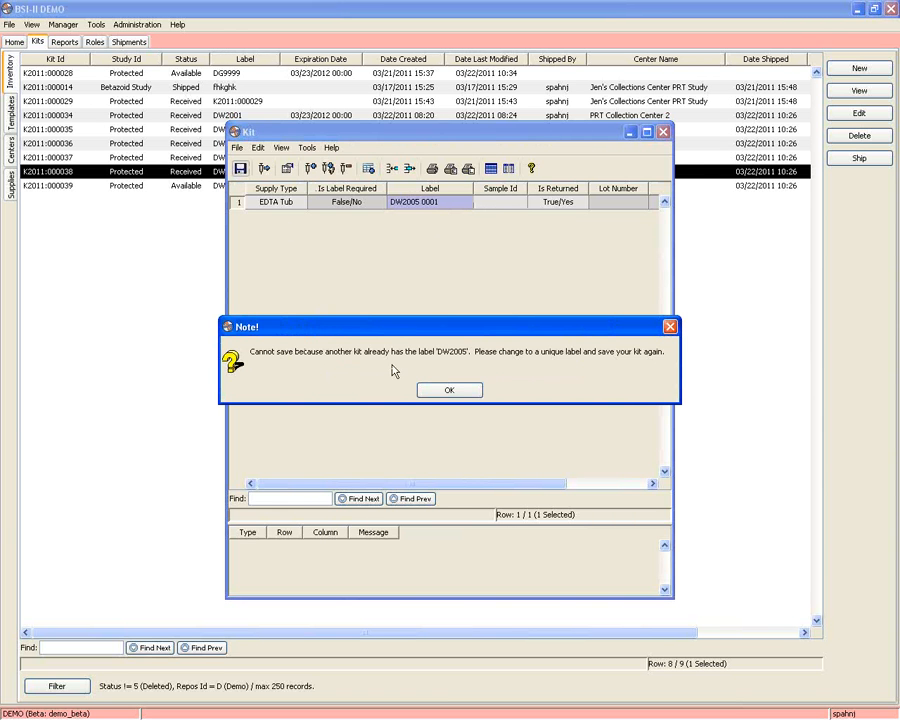
click(452, 390)
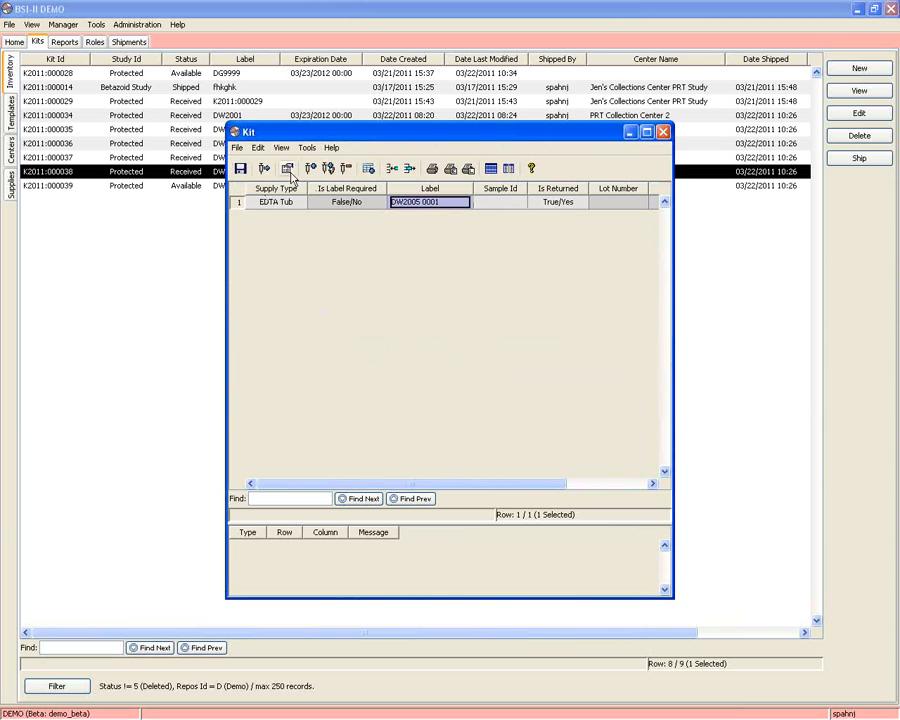
Step: Change the kit's label to DW2006 in its properties, then save and close the kit
click(287, 168)
click(362, 306)
key(BackSpace)
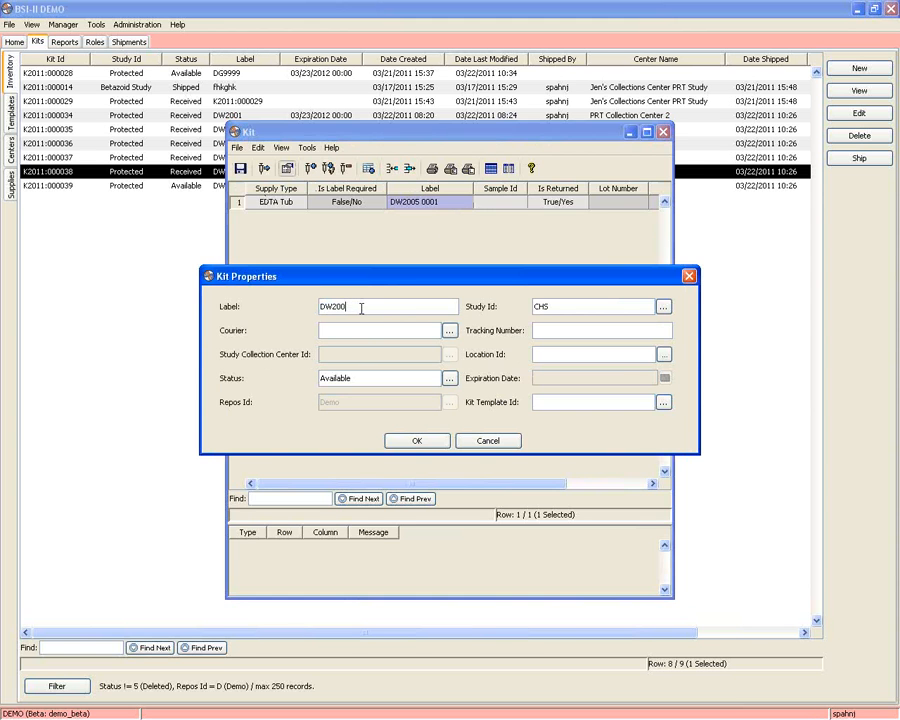
text(6)
click(416, 440)
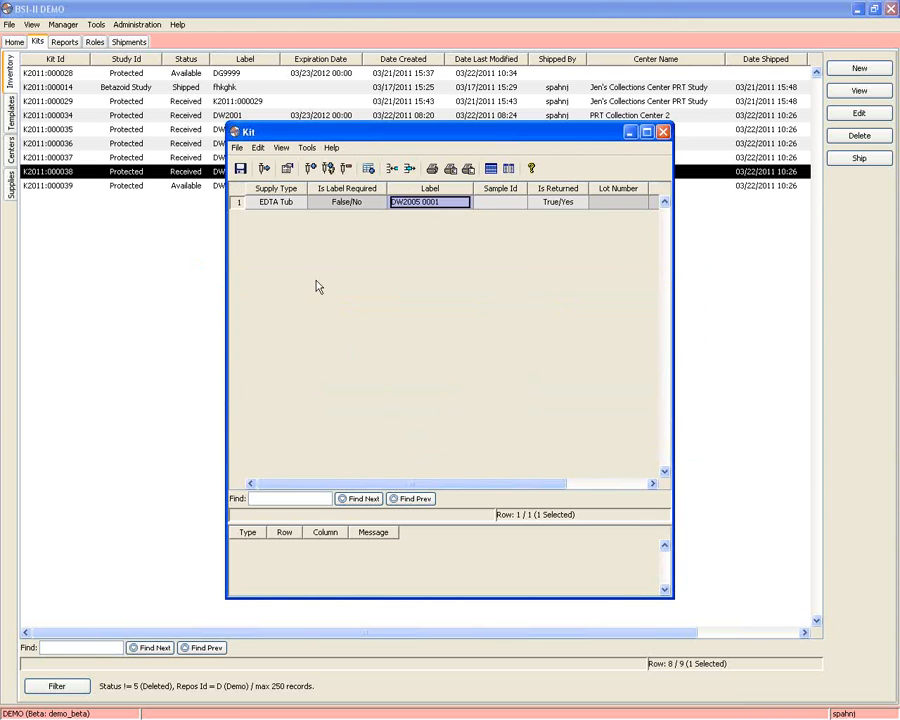
click(241, 169)
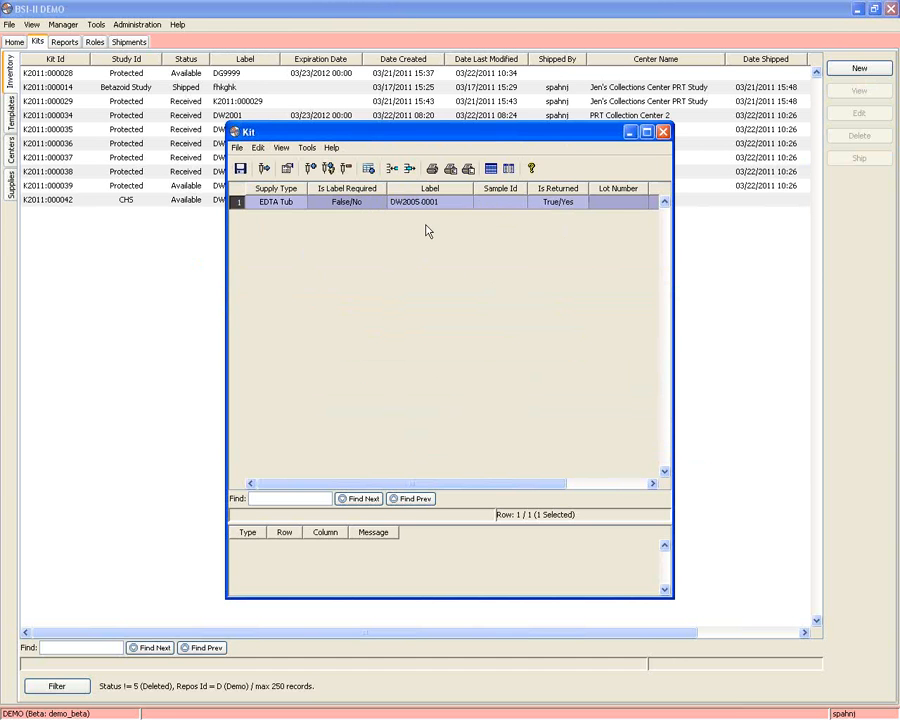
click(662, 131)
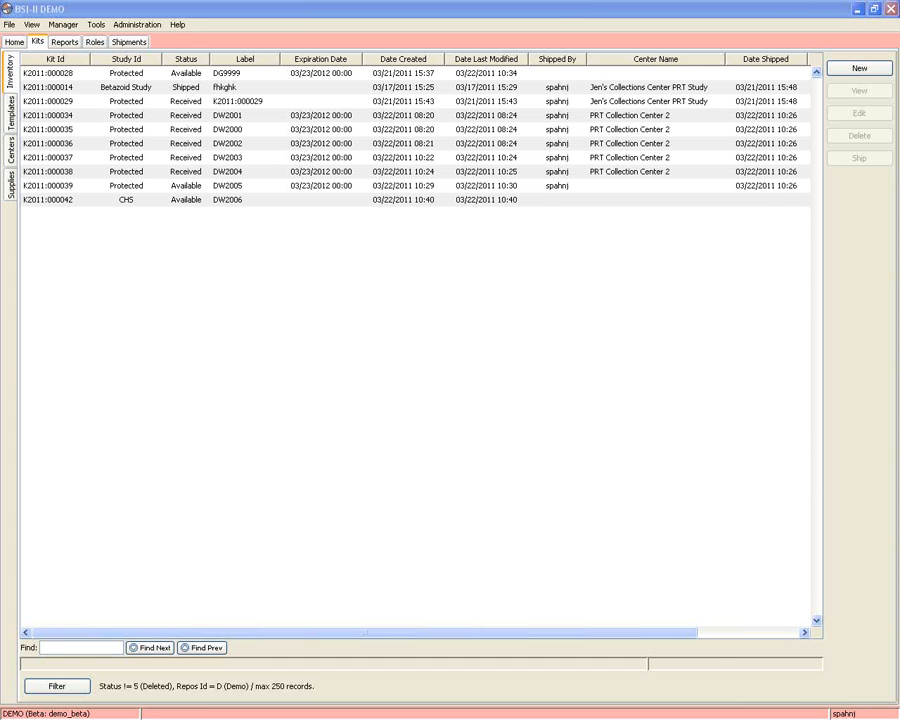
Step: Open the in-transit shipment I2011:000005 and examine where received kits and their components can be added
click(125, 42)
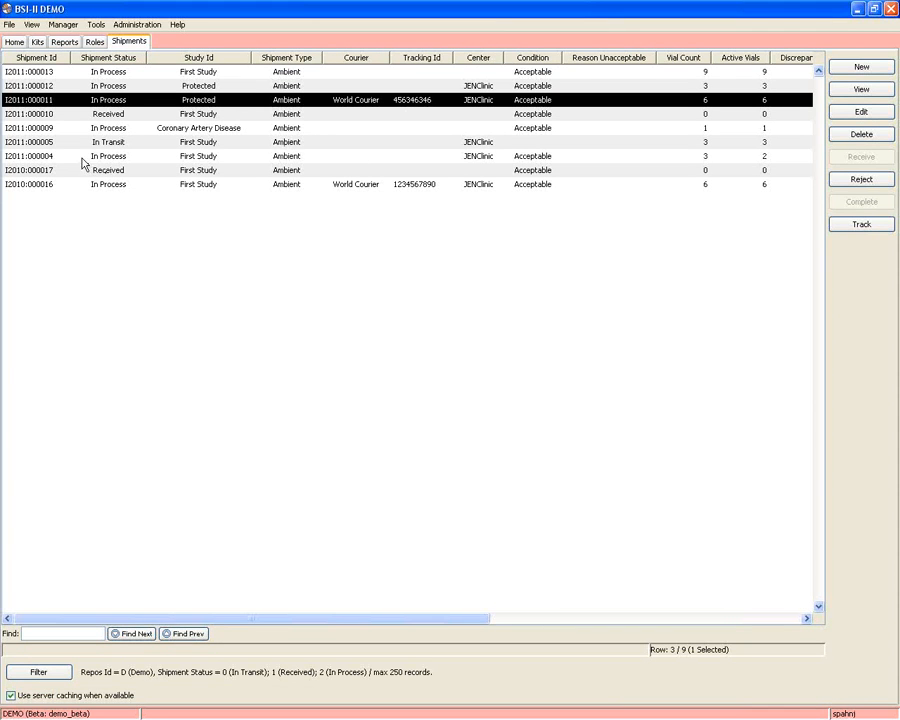
click(155, 142)
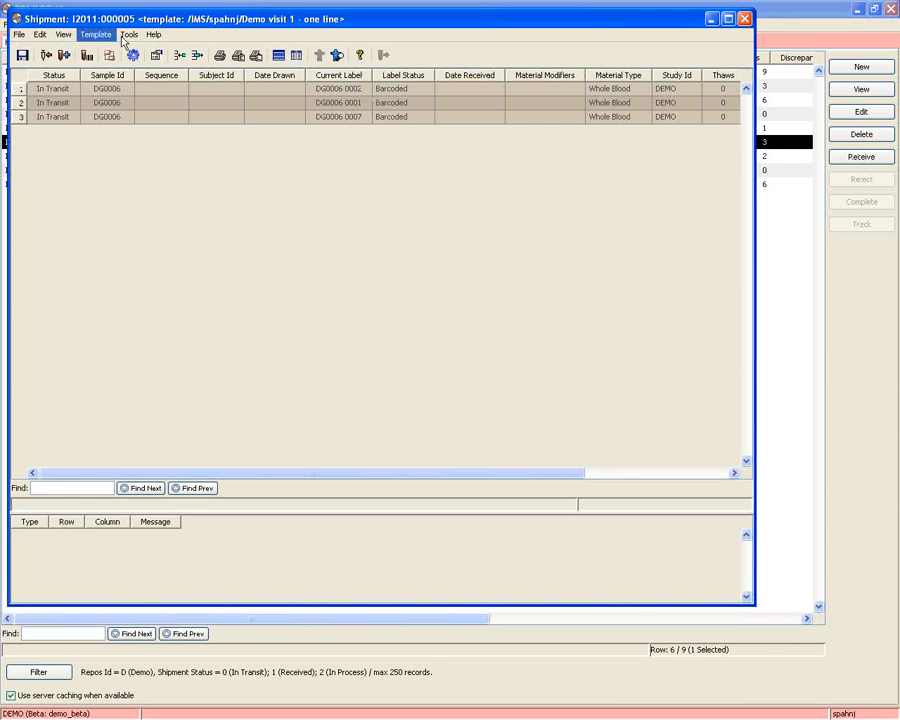
click(46, 56)
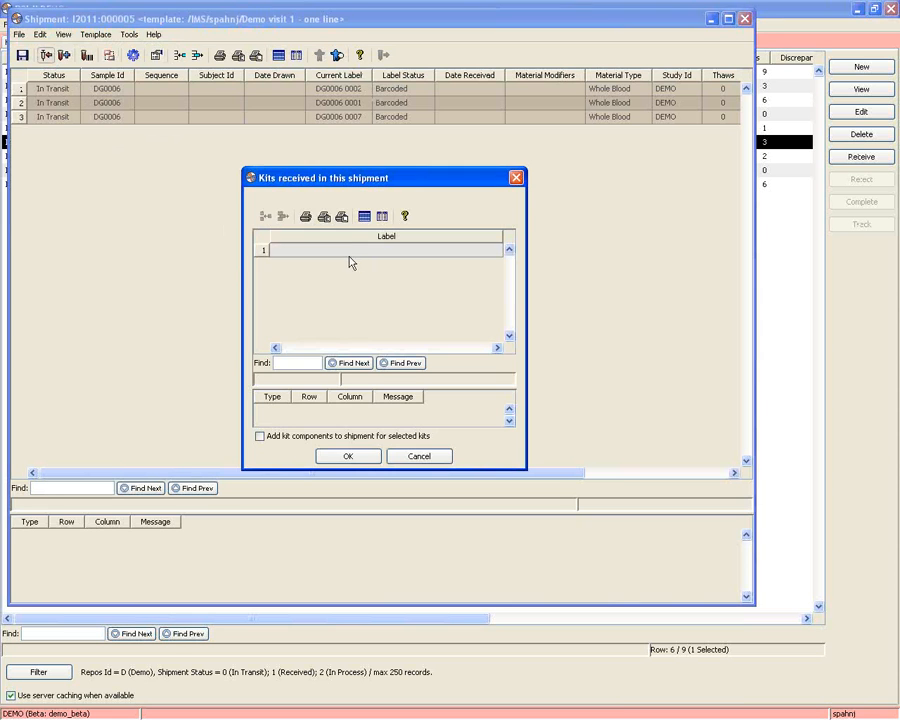
click(348, 261)
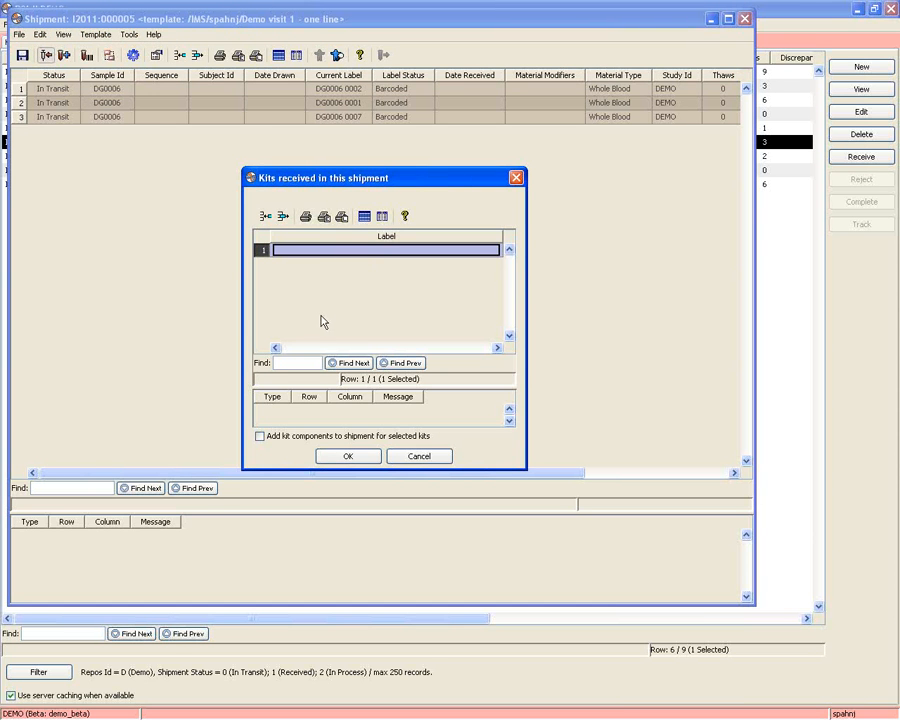
click(516, 178)
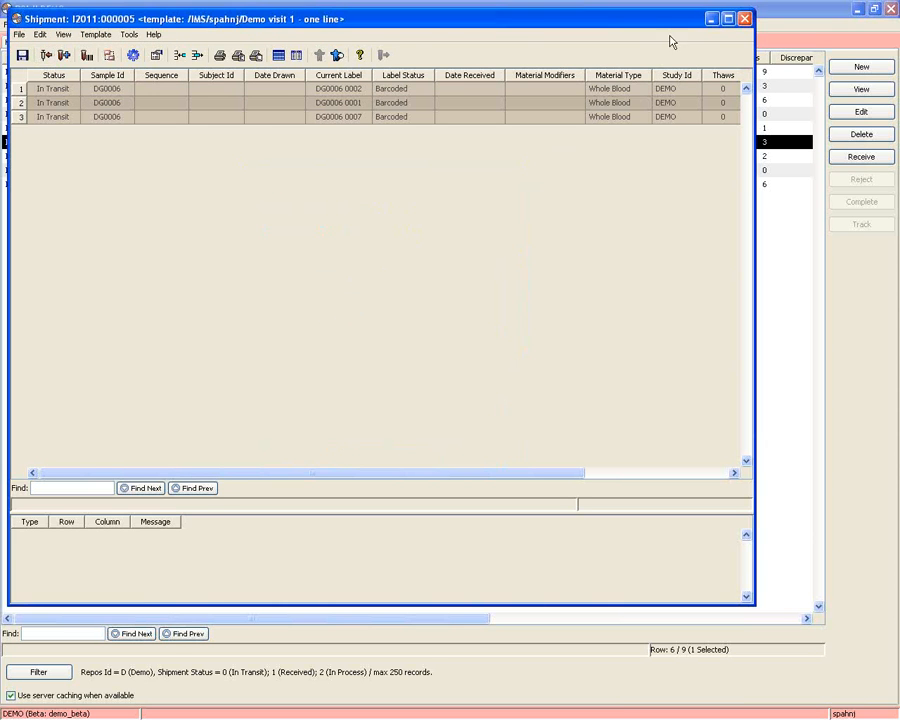
click(745, 19)
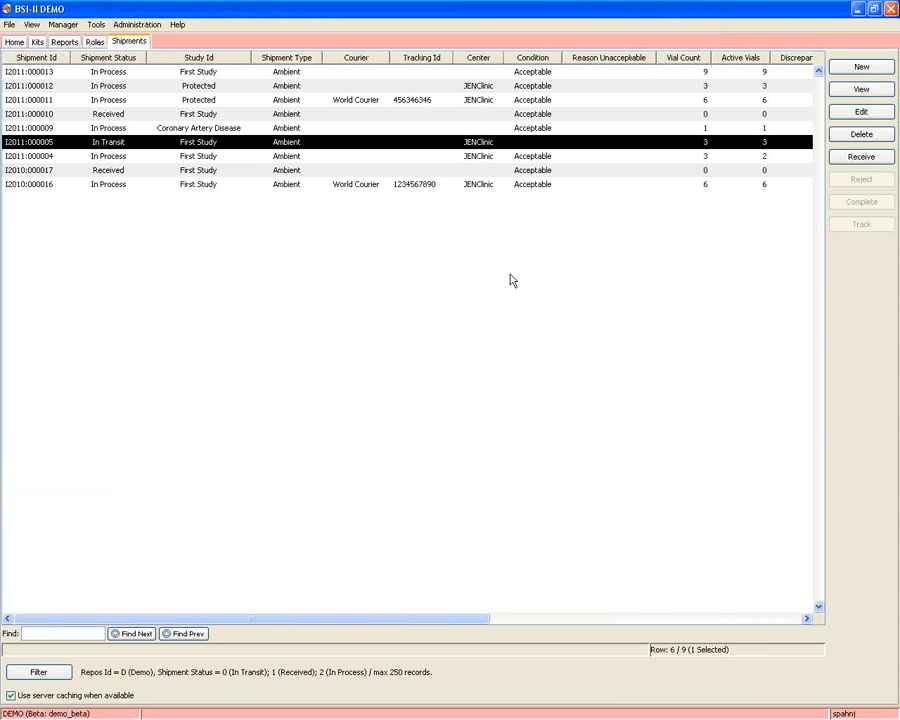